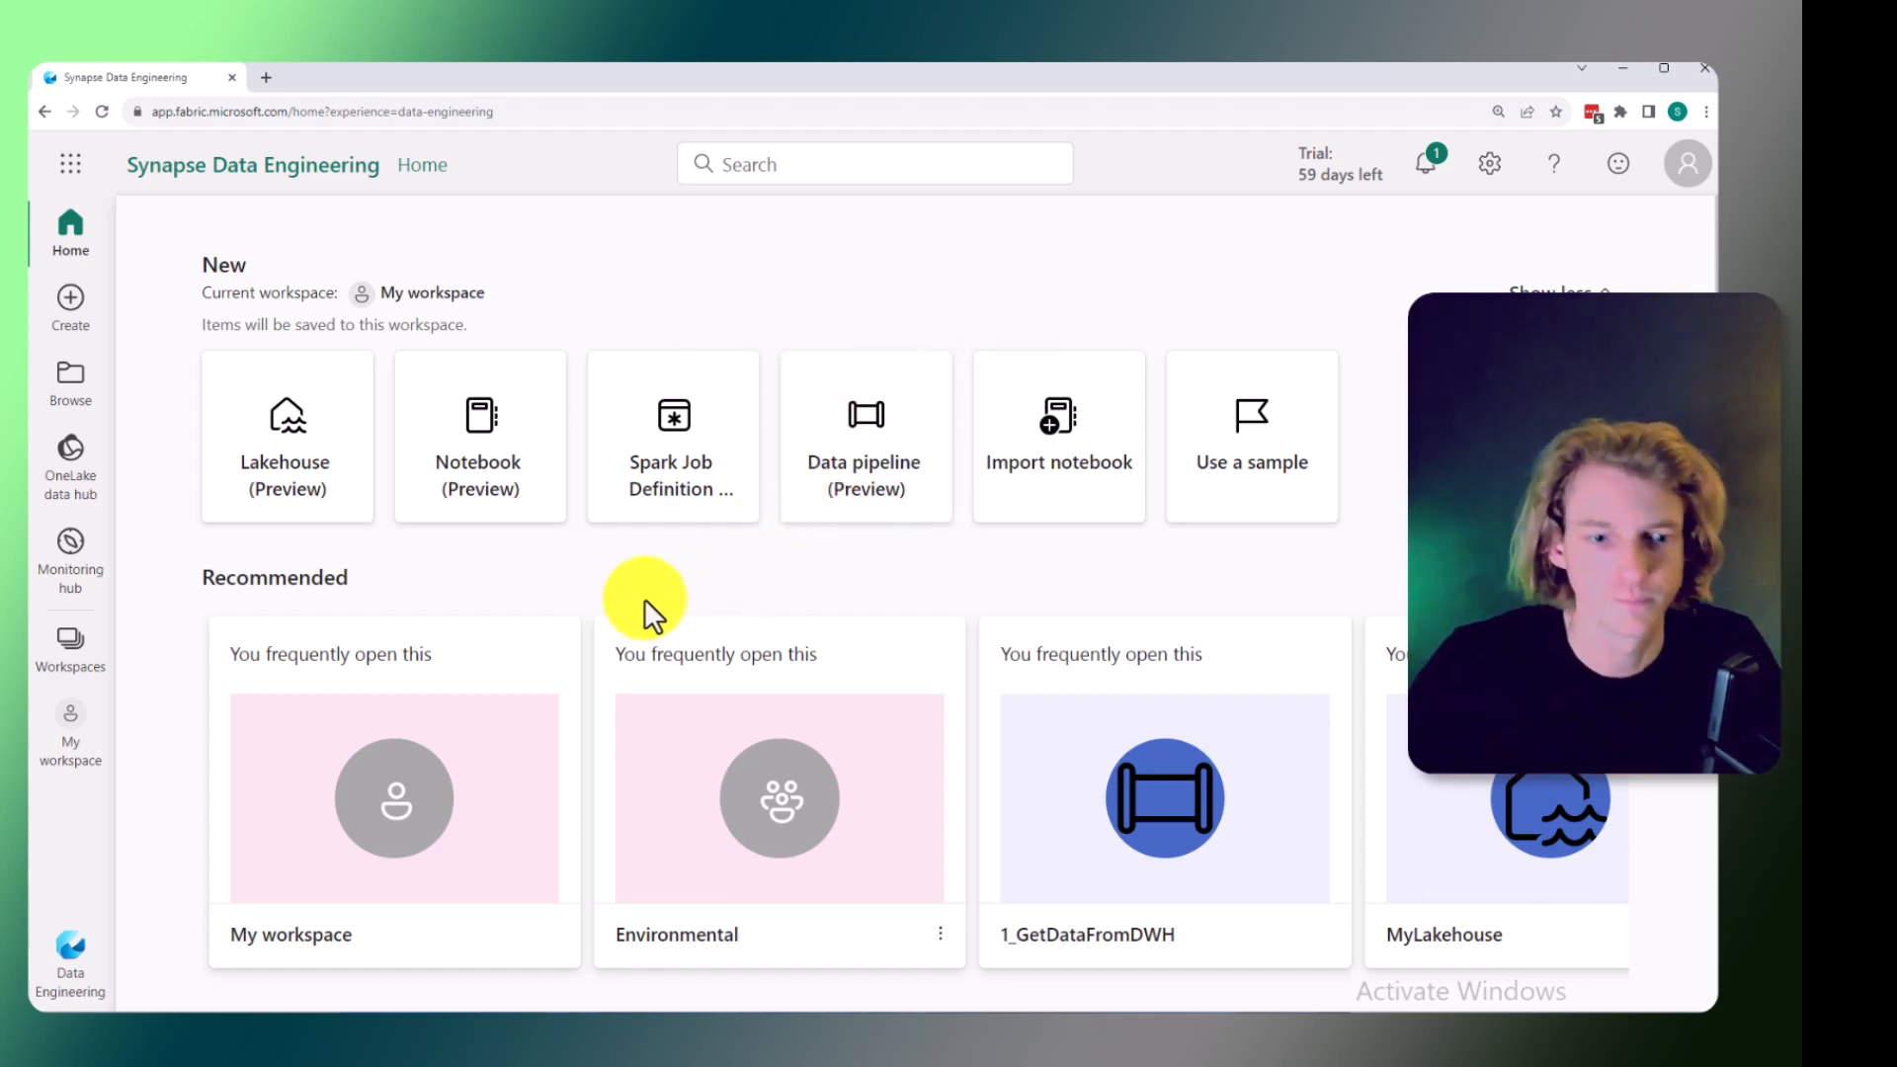
# Create a new lakehouse named TutorialLakehouse.
pyautogui.click(287, 427)
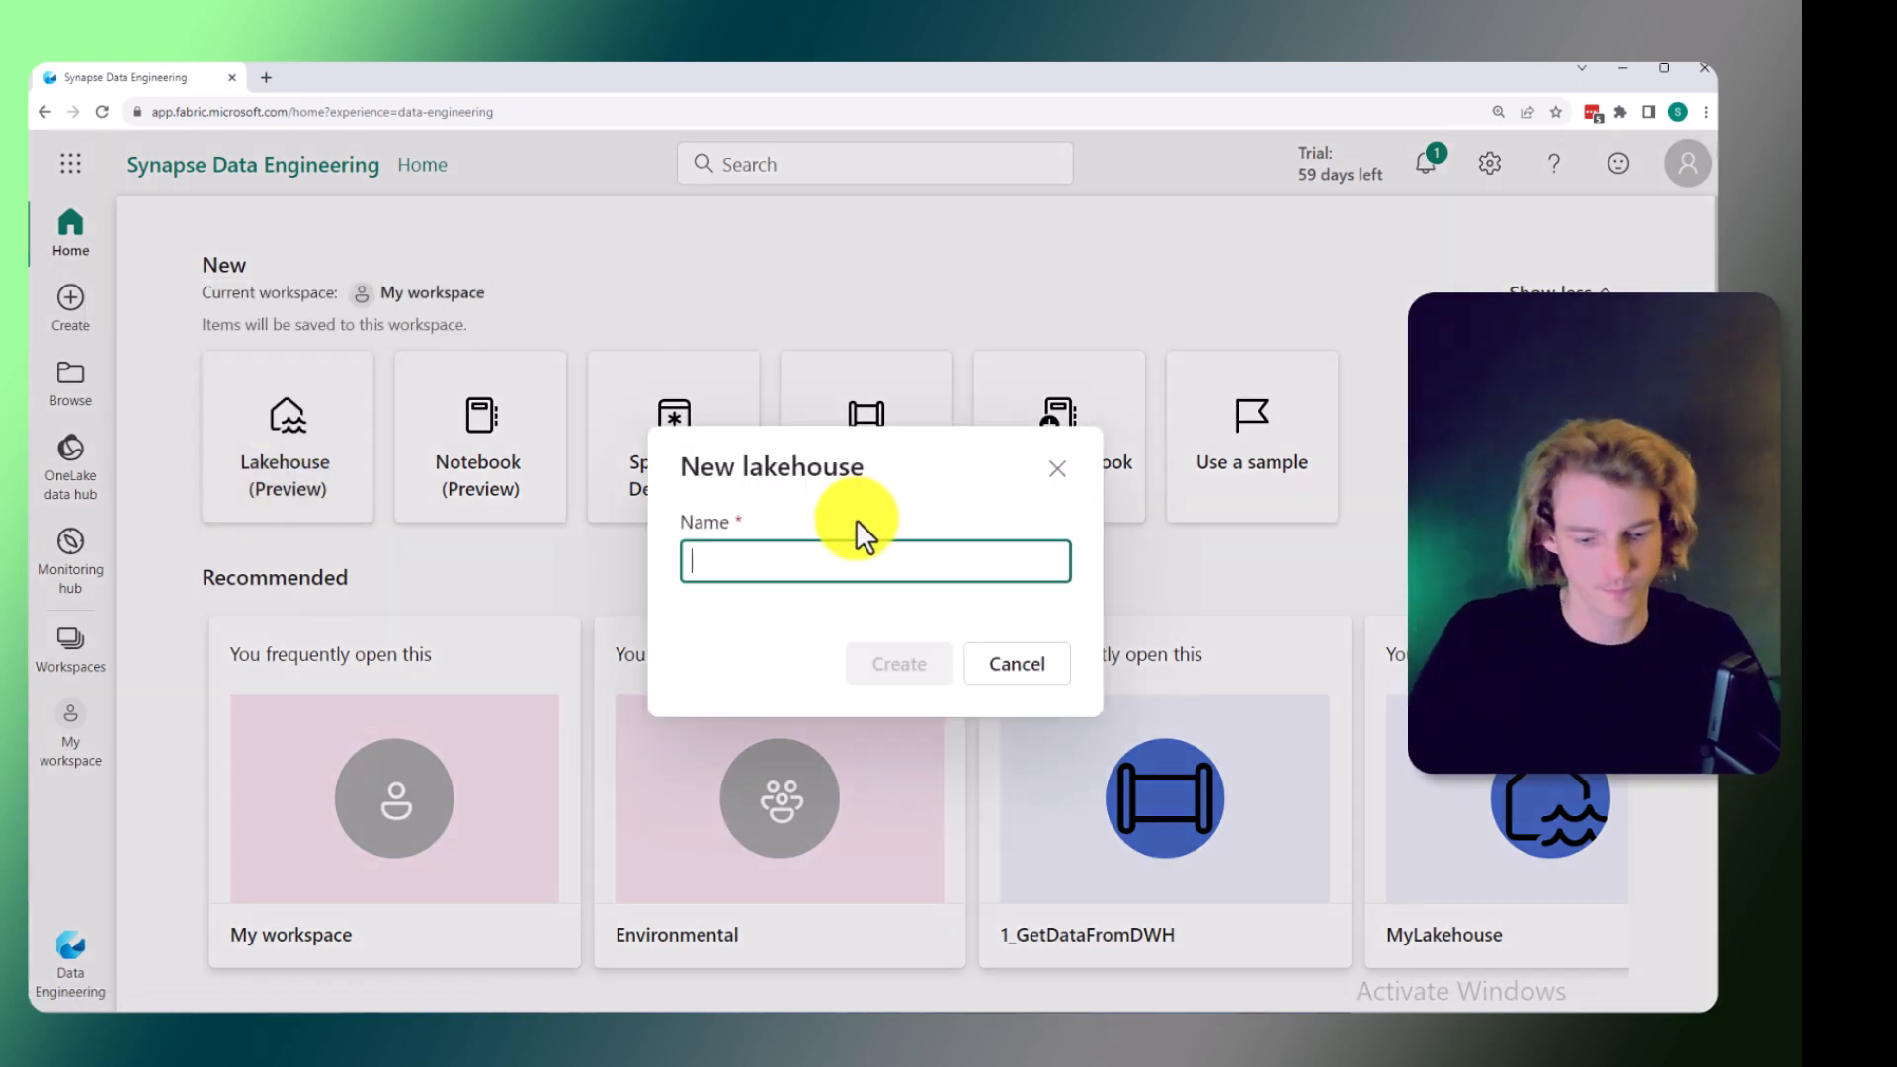
pyautogui.write('Tutor')
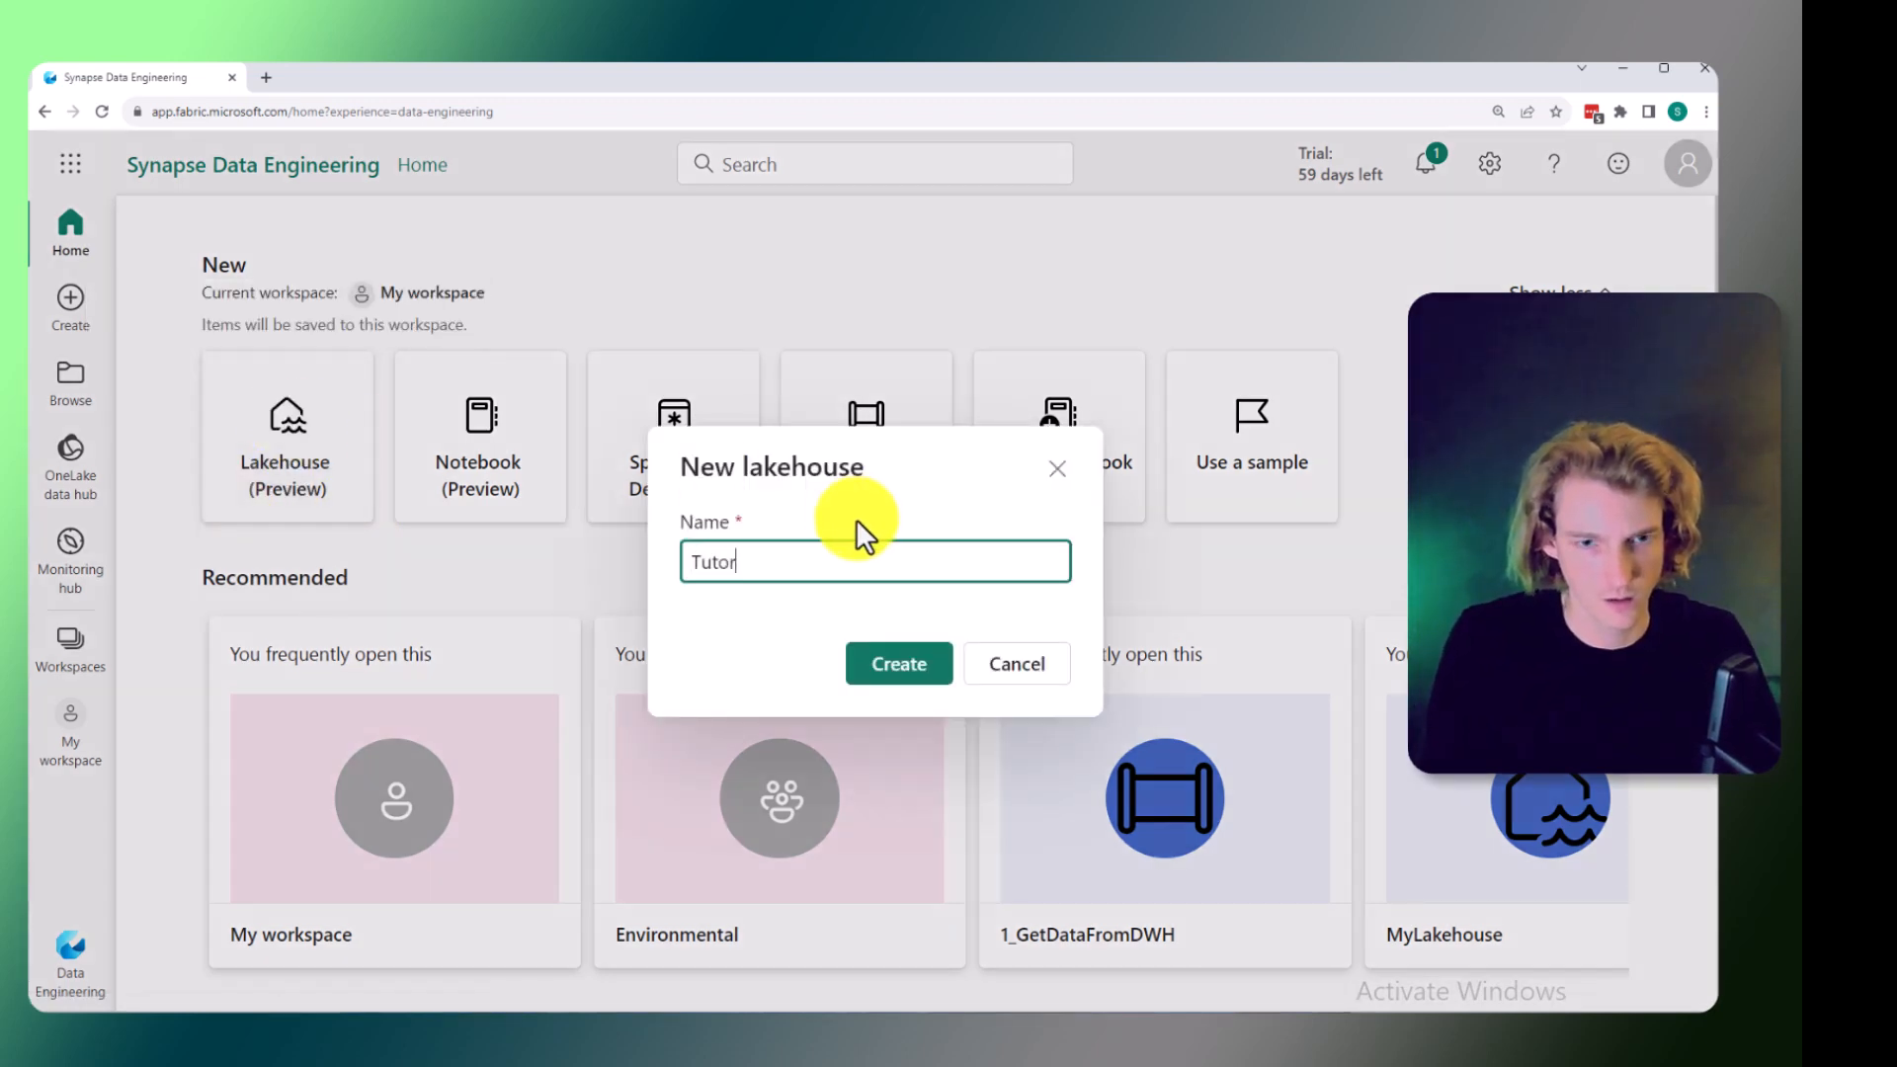
pyautogui.write('ialLakehouse')
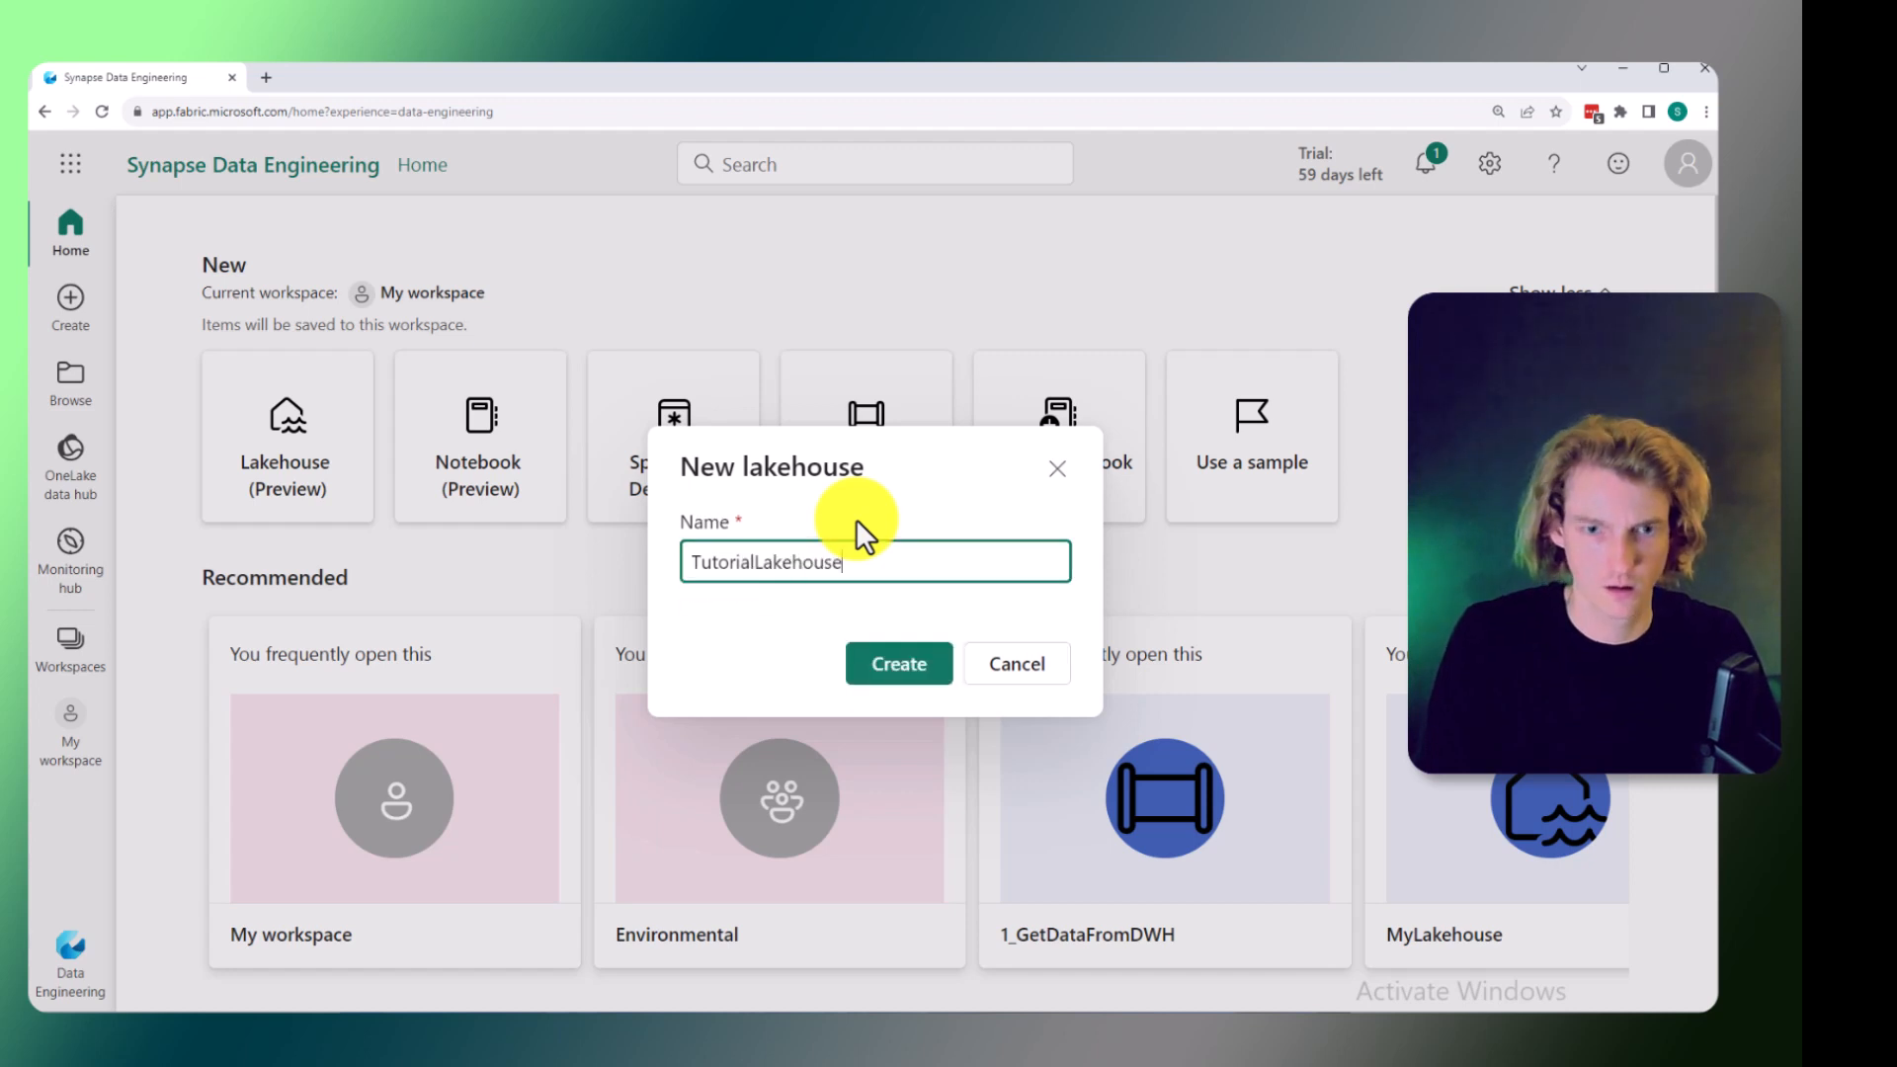
pyautogui.click(893, 660)
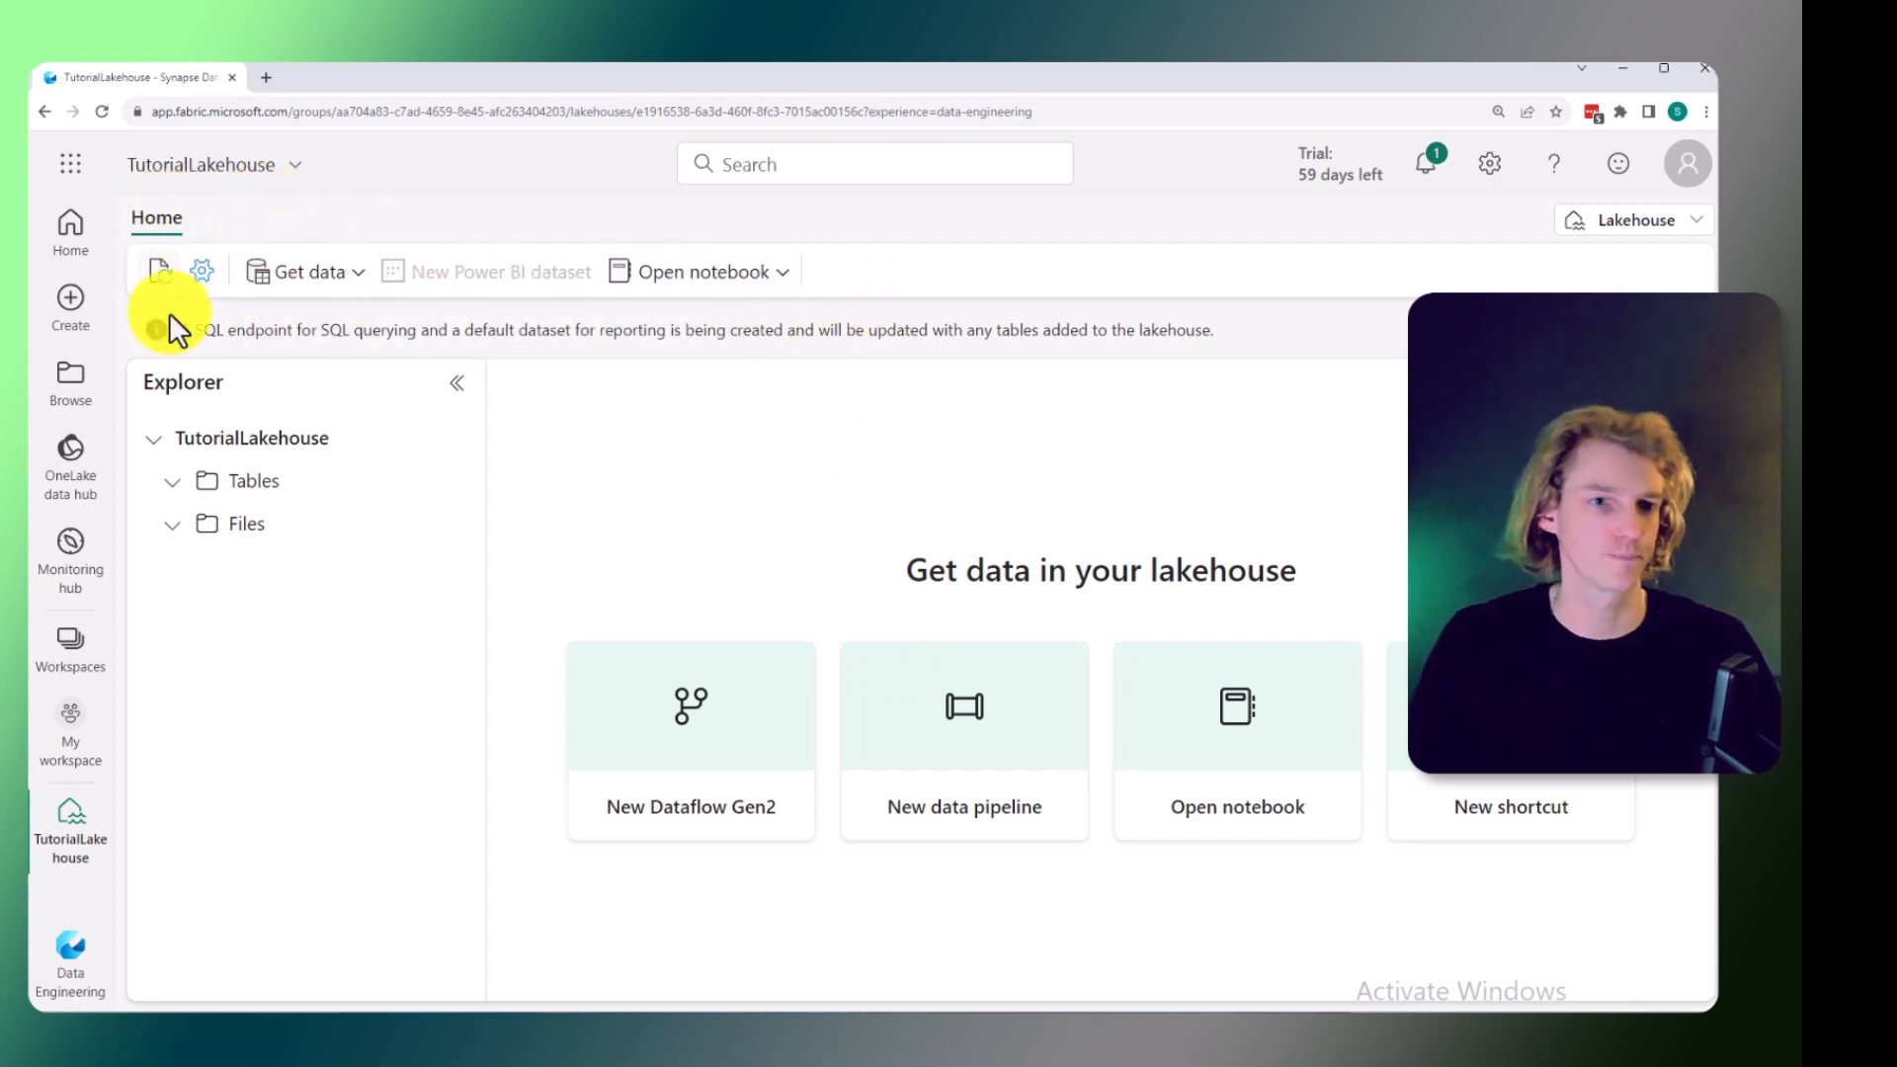
# Review the lakehouse's settings pages (About, Endorsement, SQL endpoint) and the lakehouse/SQL endpoint view options.
pyautogui.click(204, 277)
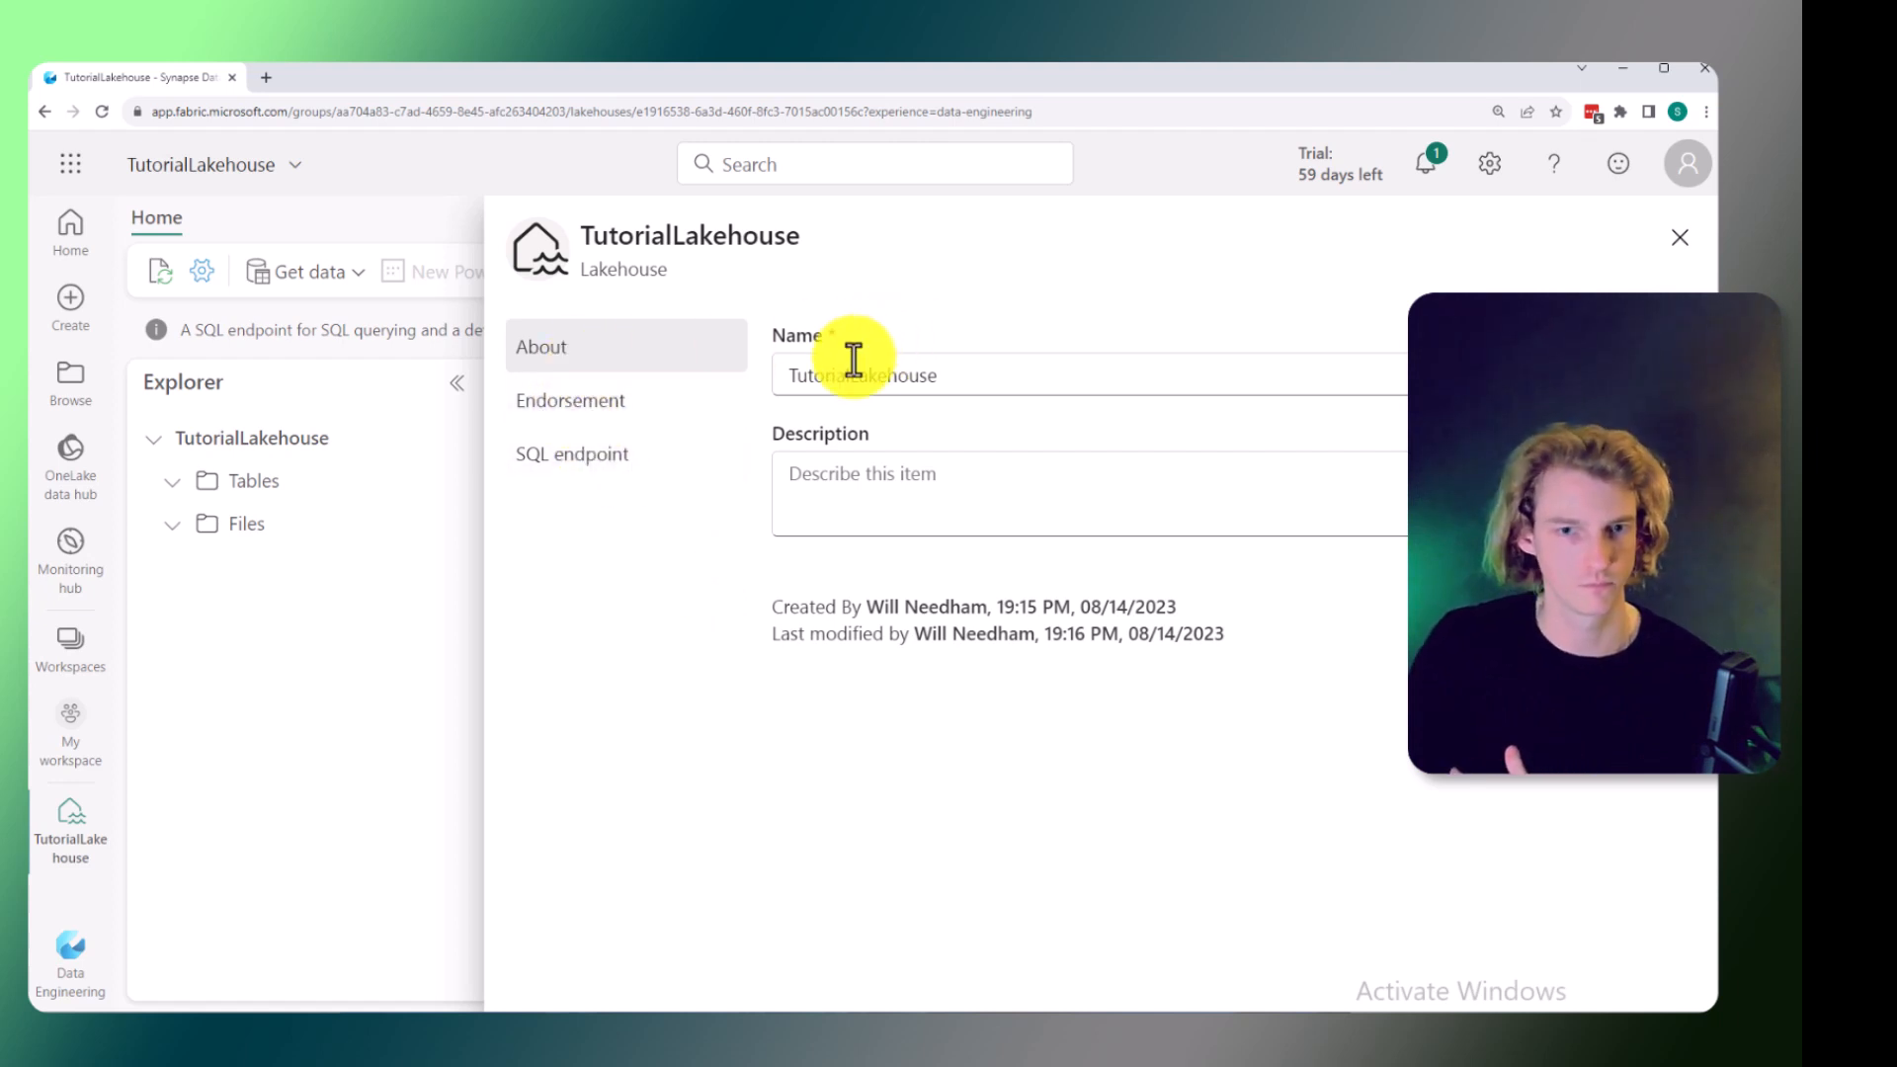
pyautogui.click(623, 405)
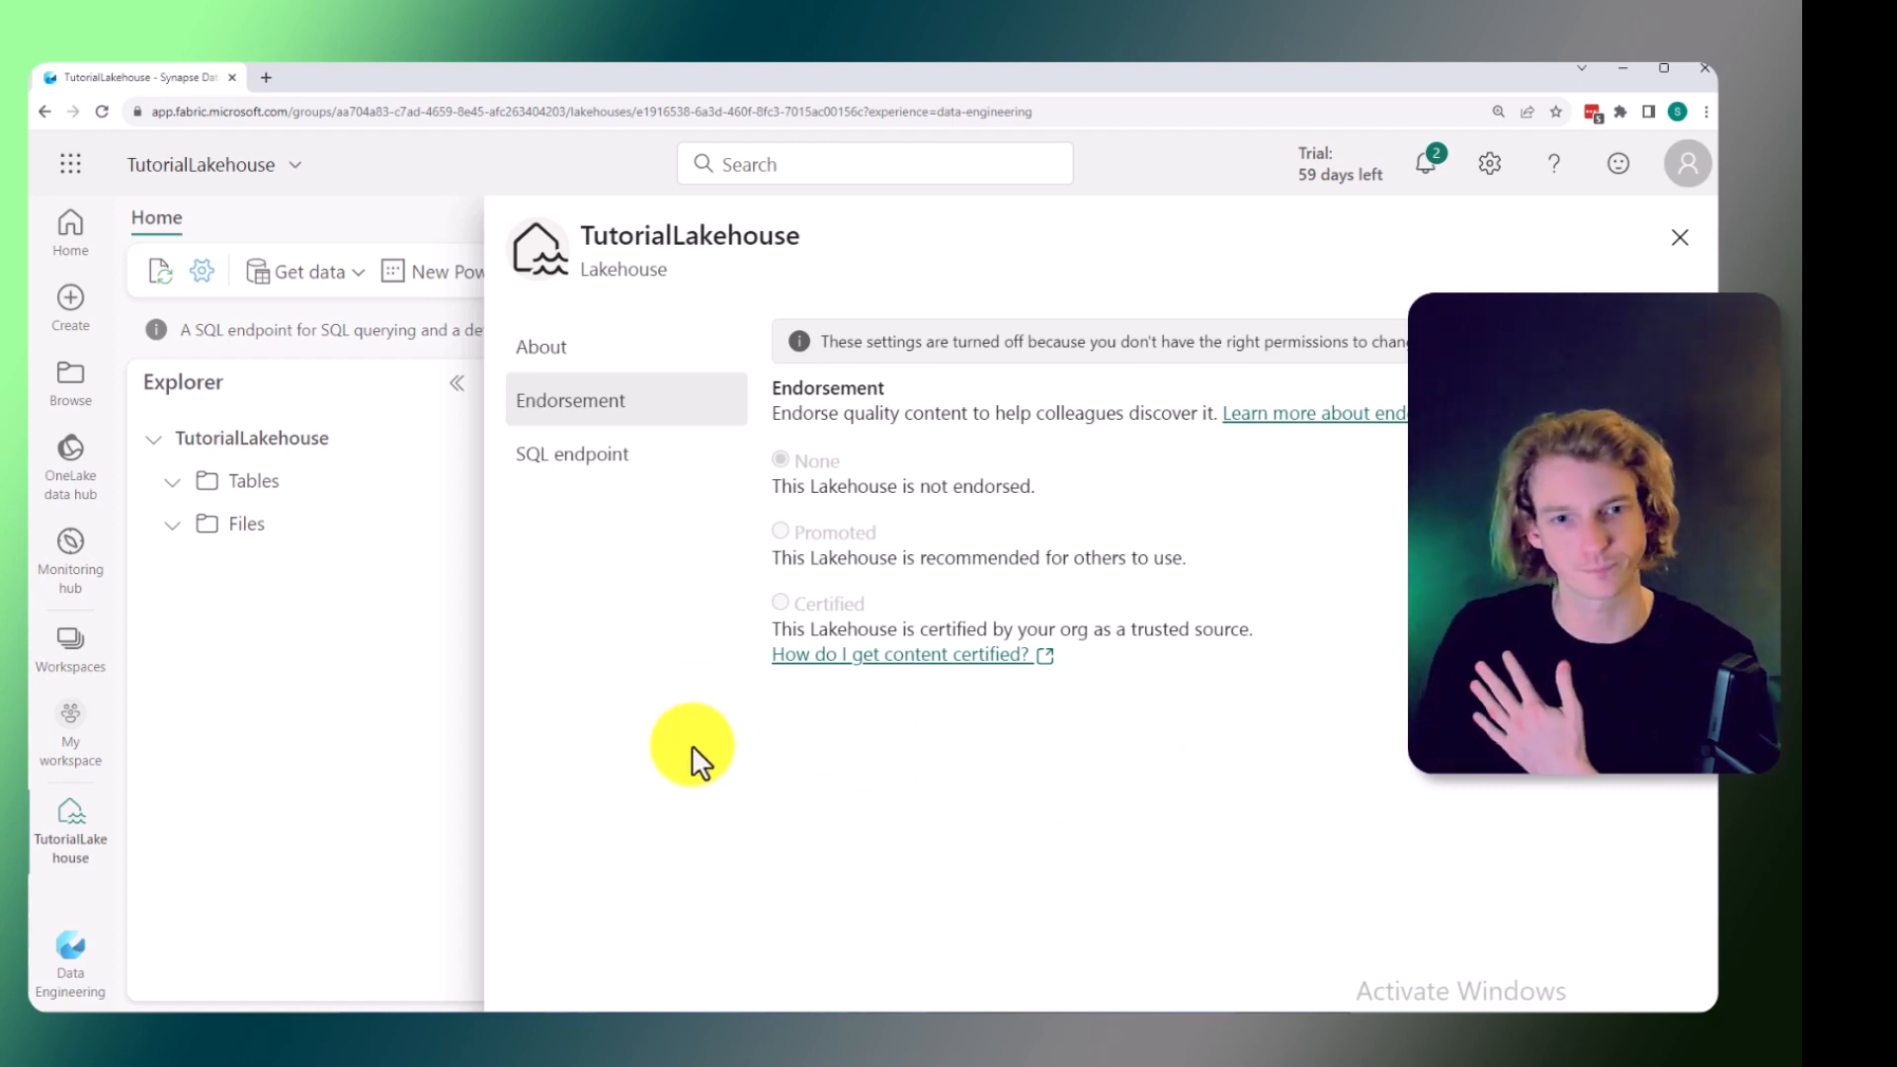
pyautogui.click(576, 457)
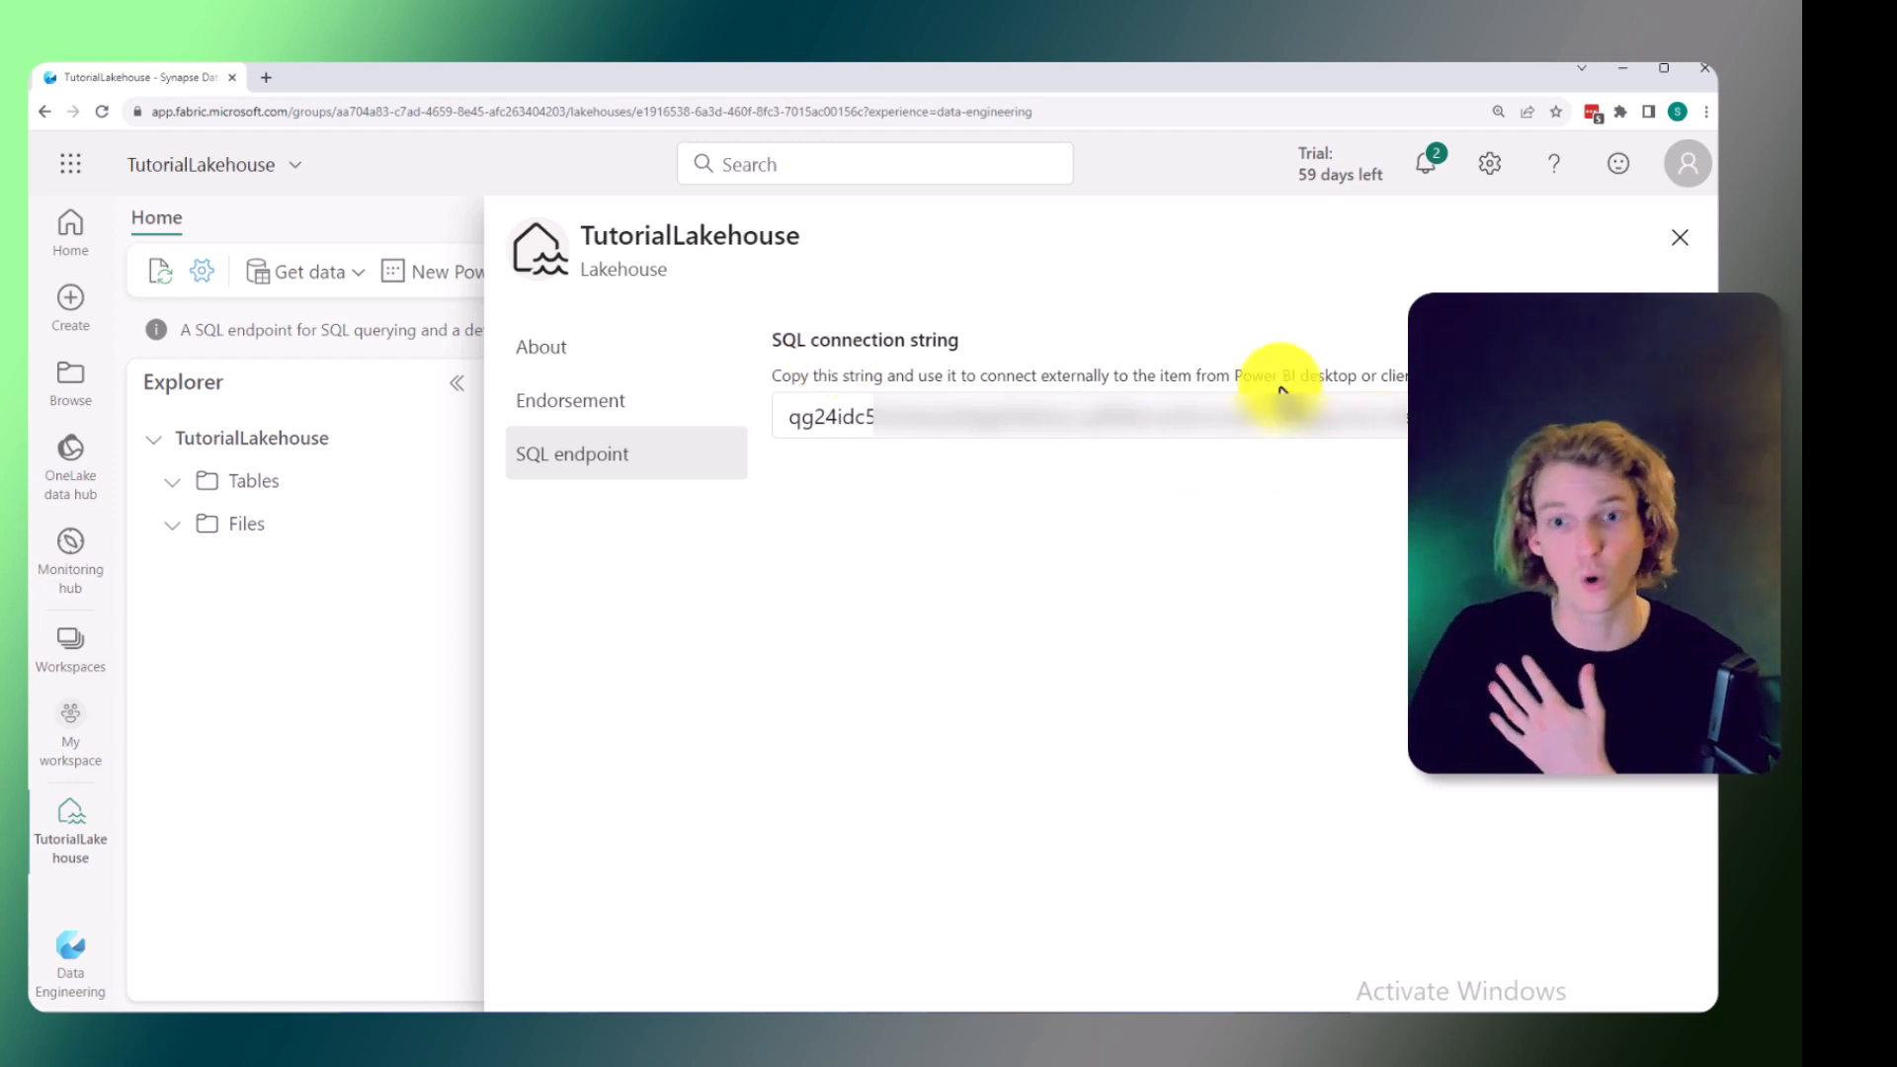
pyautogui.click(1679, 239)
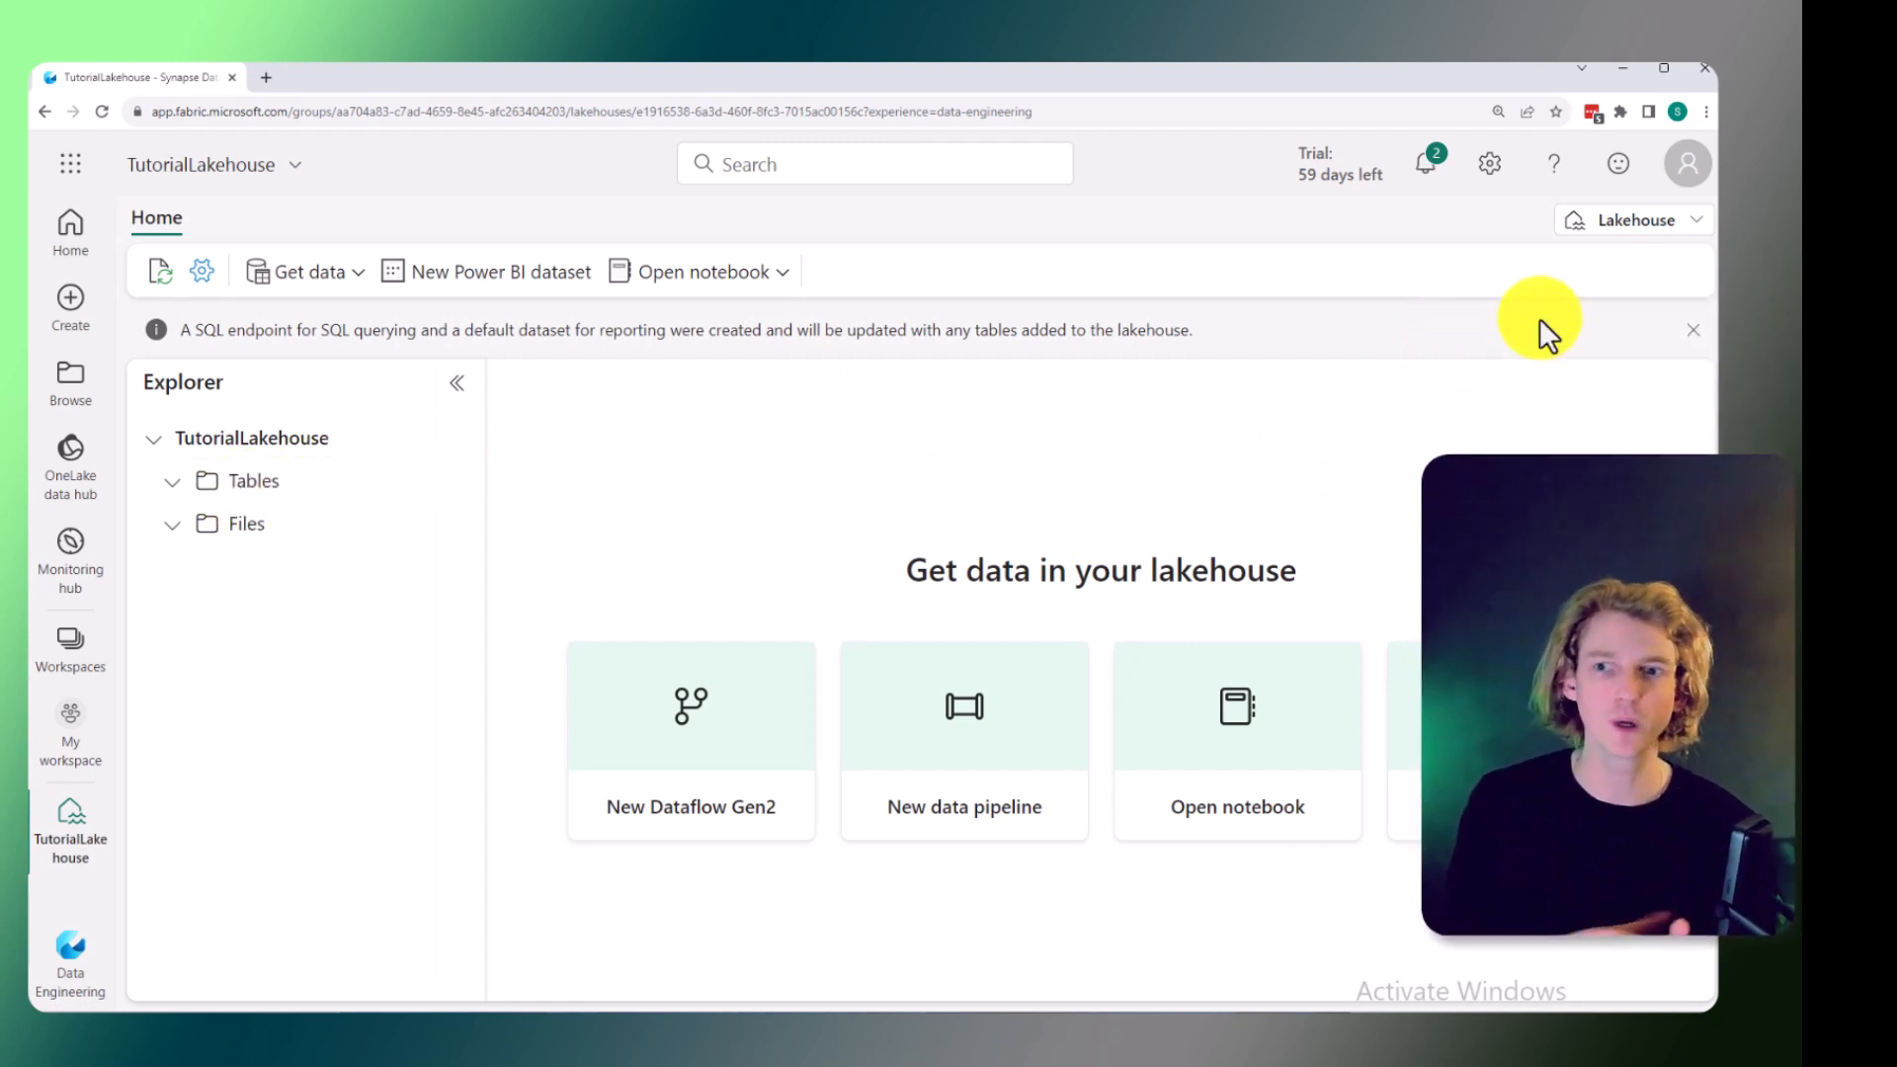
pyautogui.click(1692, 221)
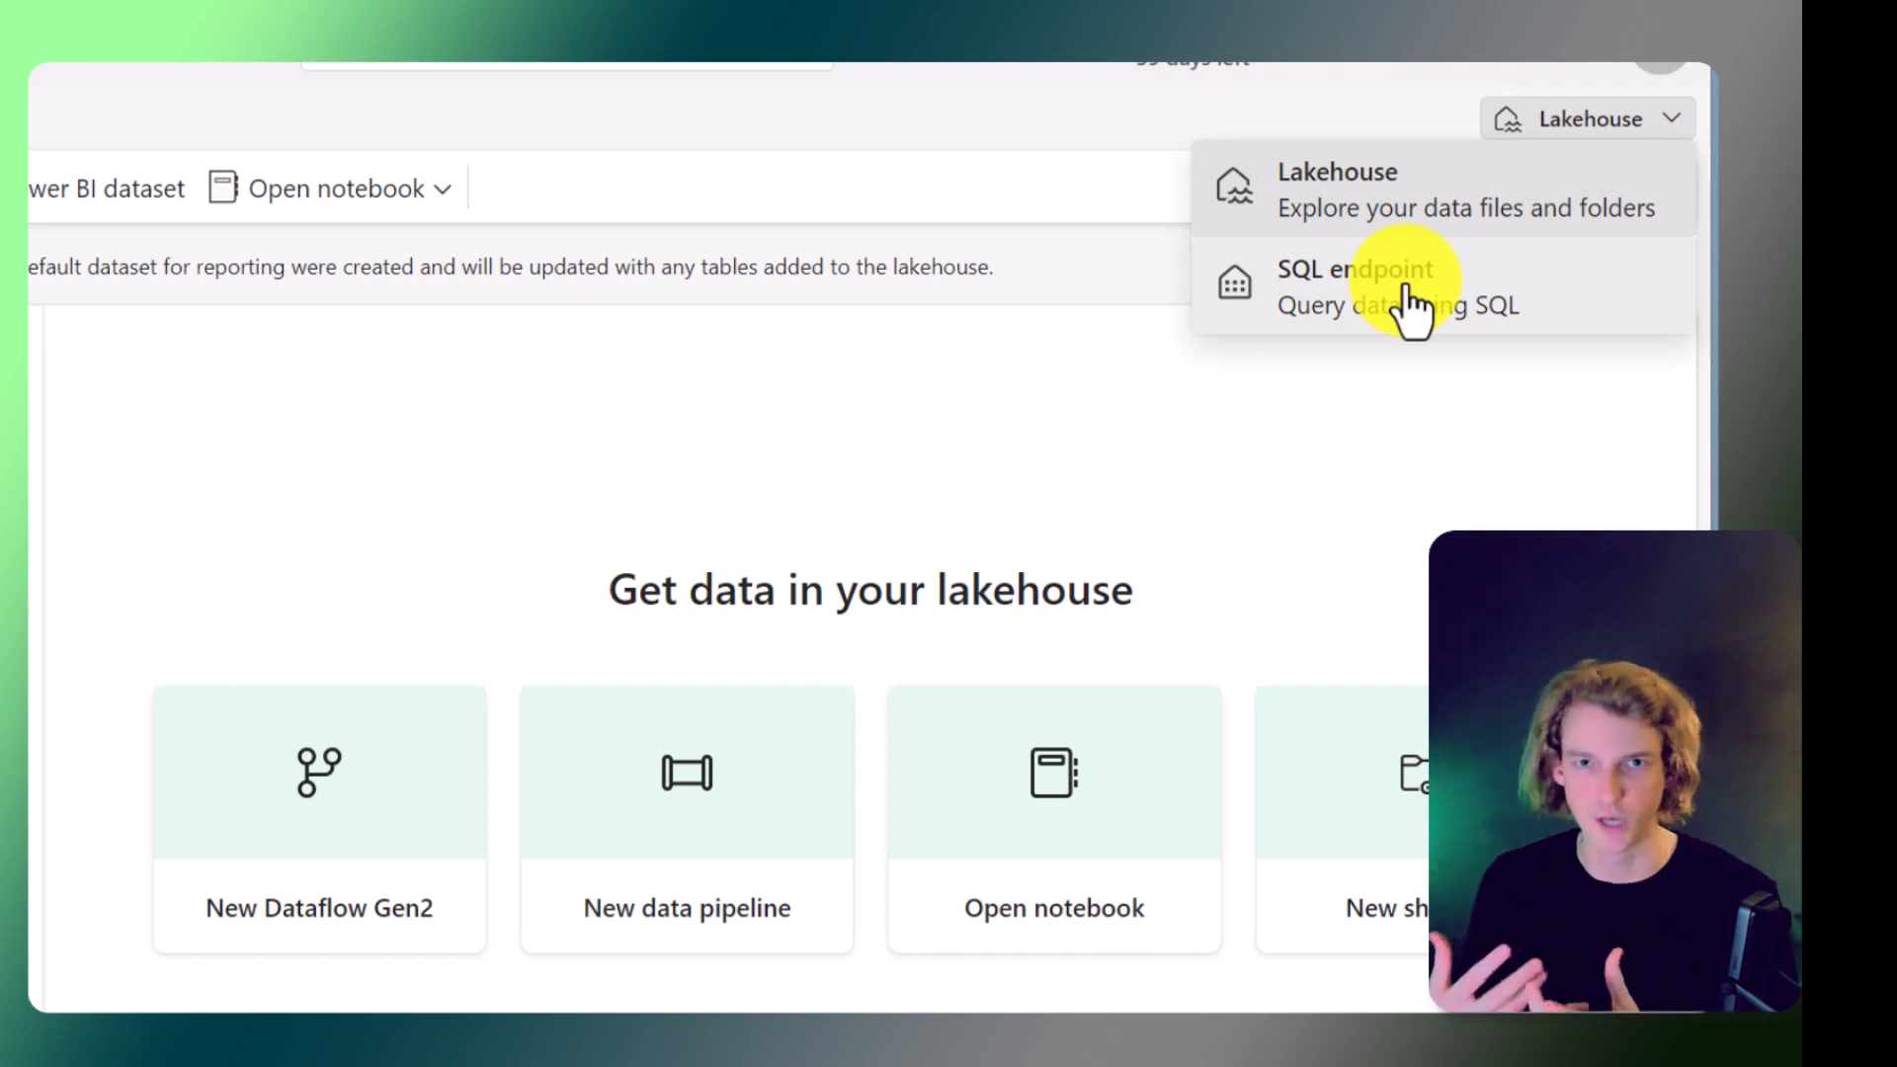
pyautogui.click(569, 449)
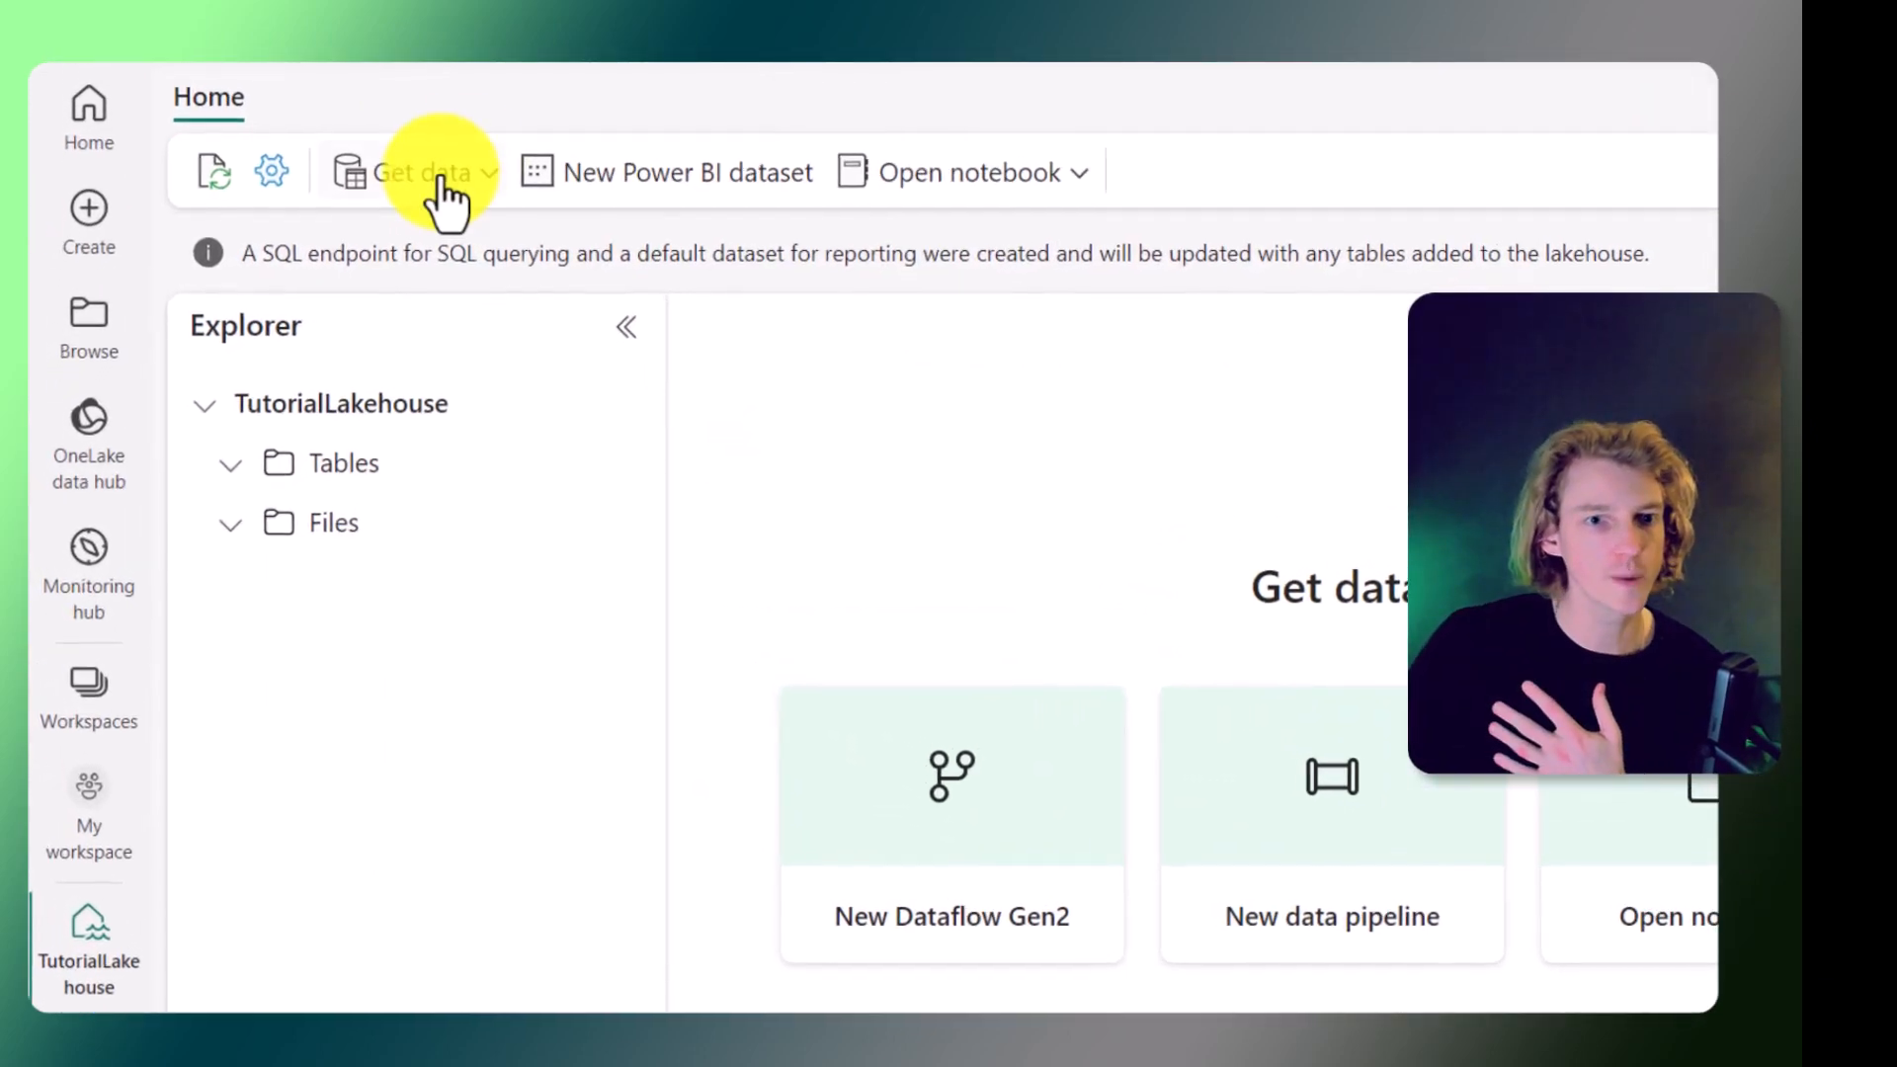
# Create a OneLake shortcut to the water_quality_all_years table from EnvironmentalLakehouse.
pyautogui.click(444, 187)
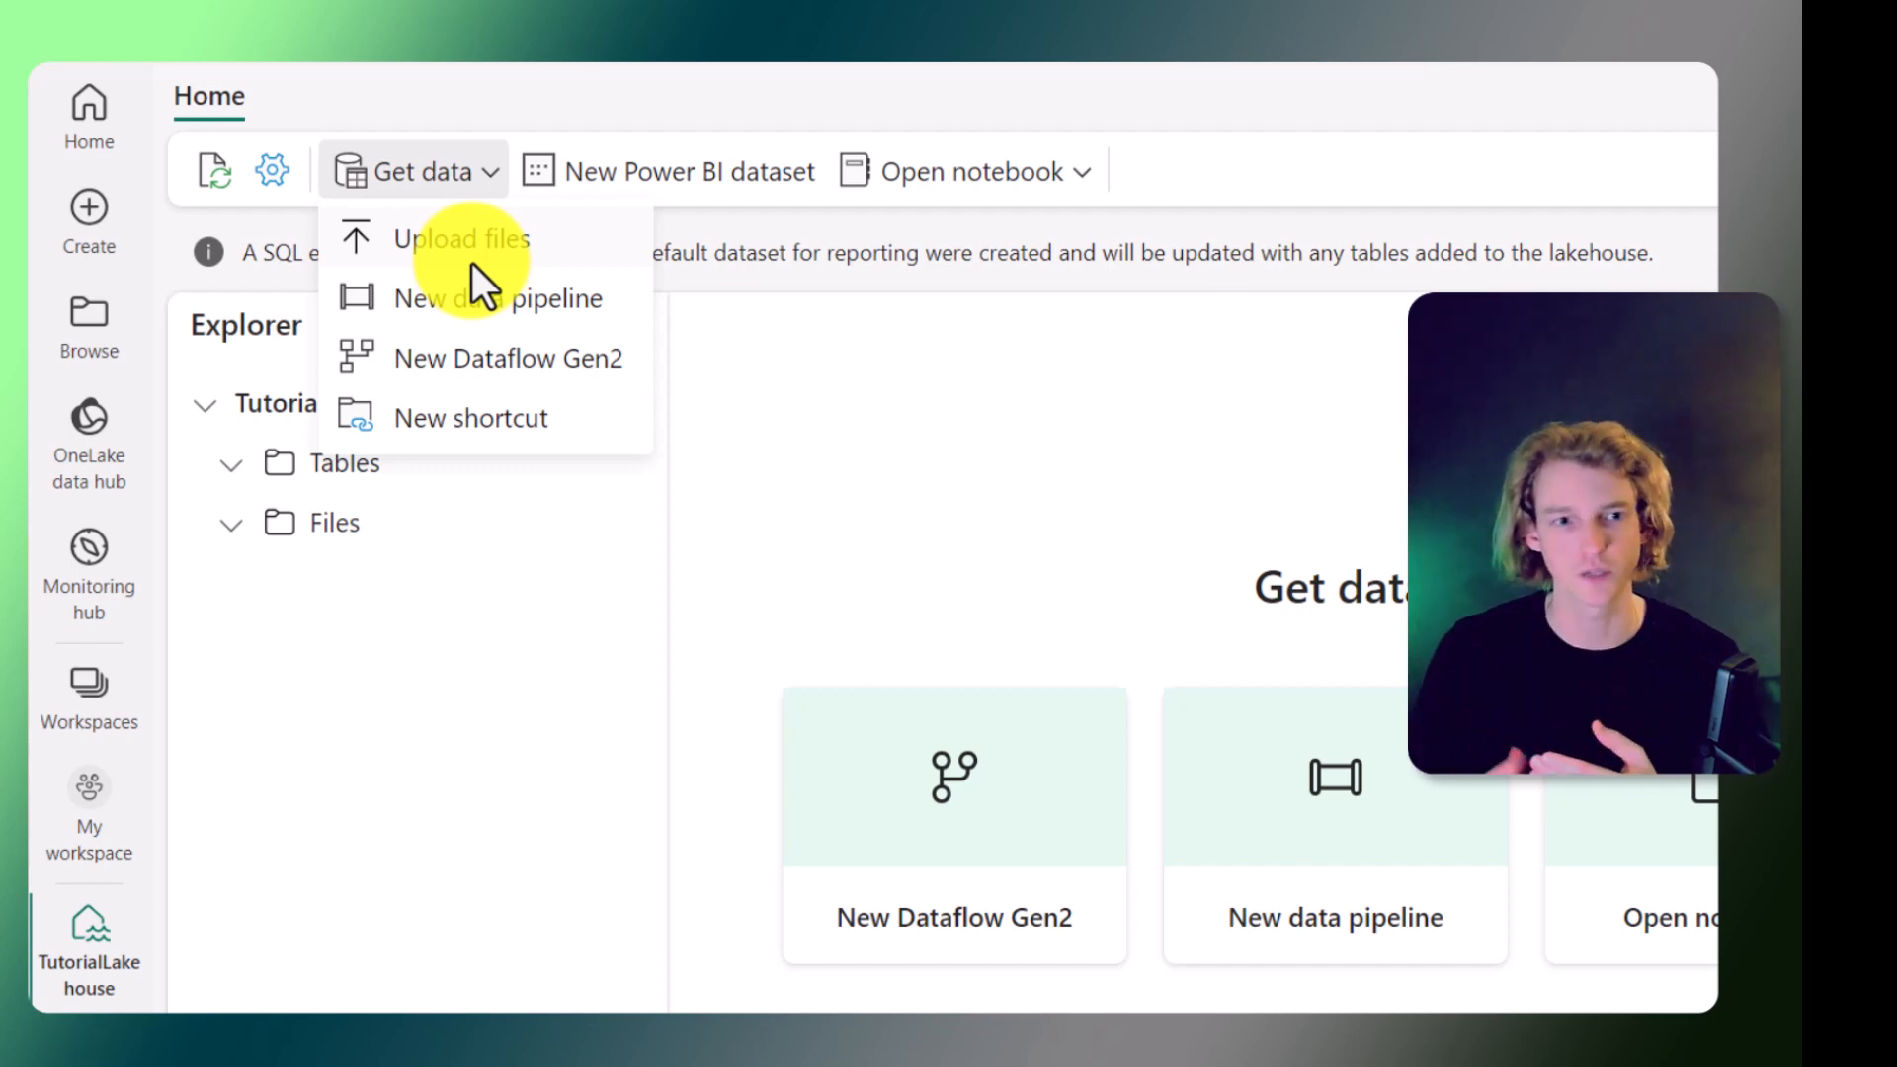
pyautogui.click(400, 434)
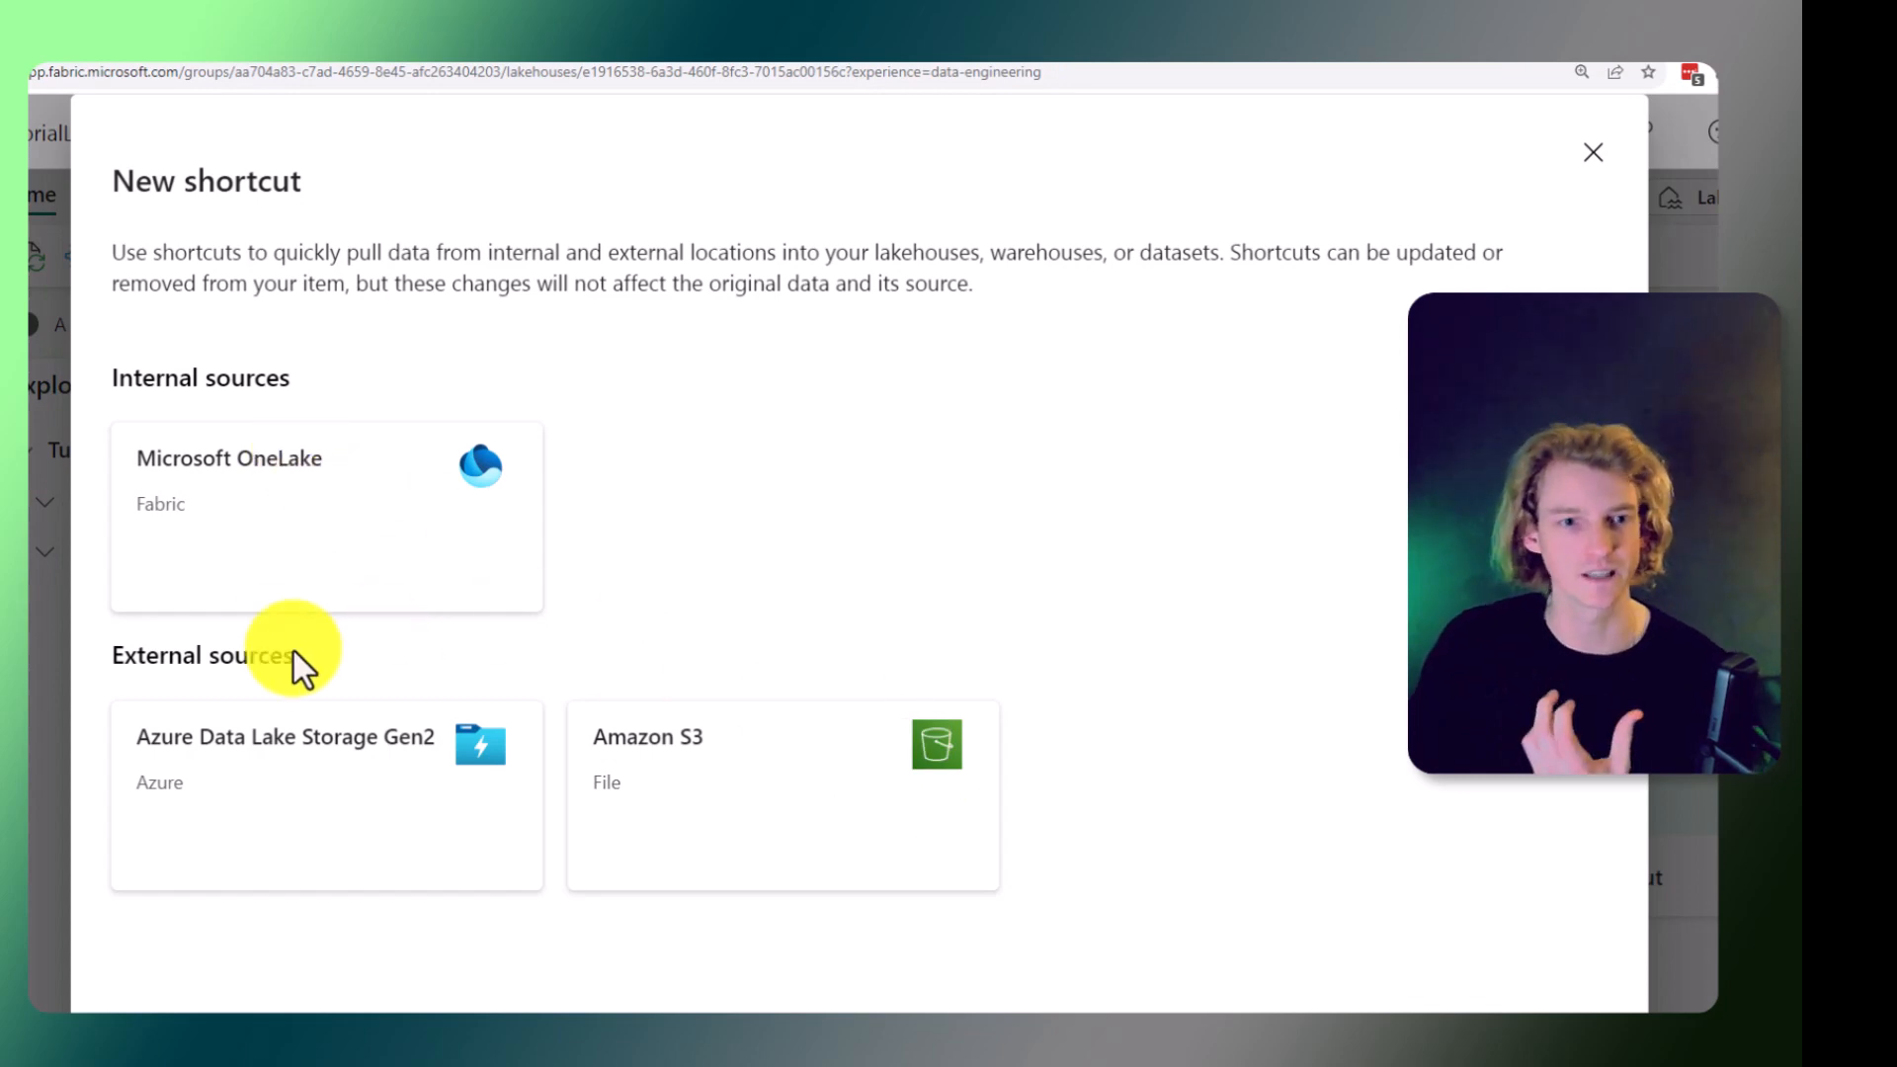
pyautogui.click(262, 478)
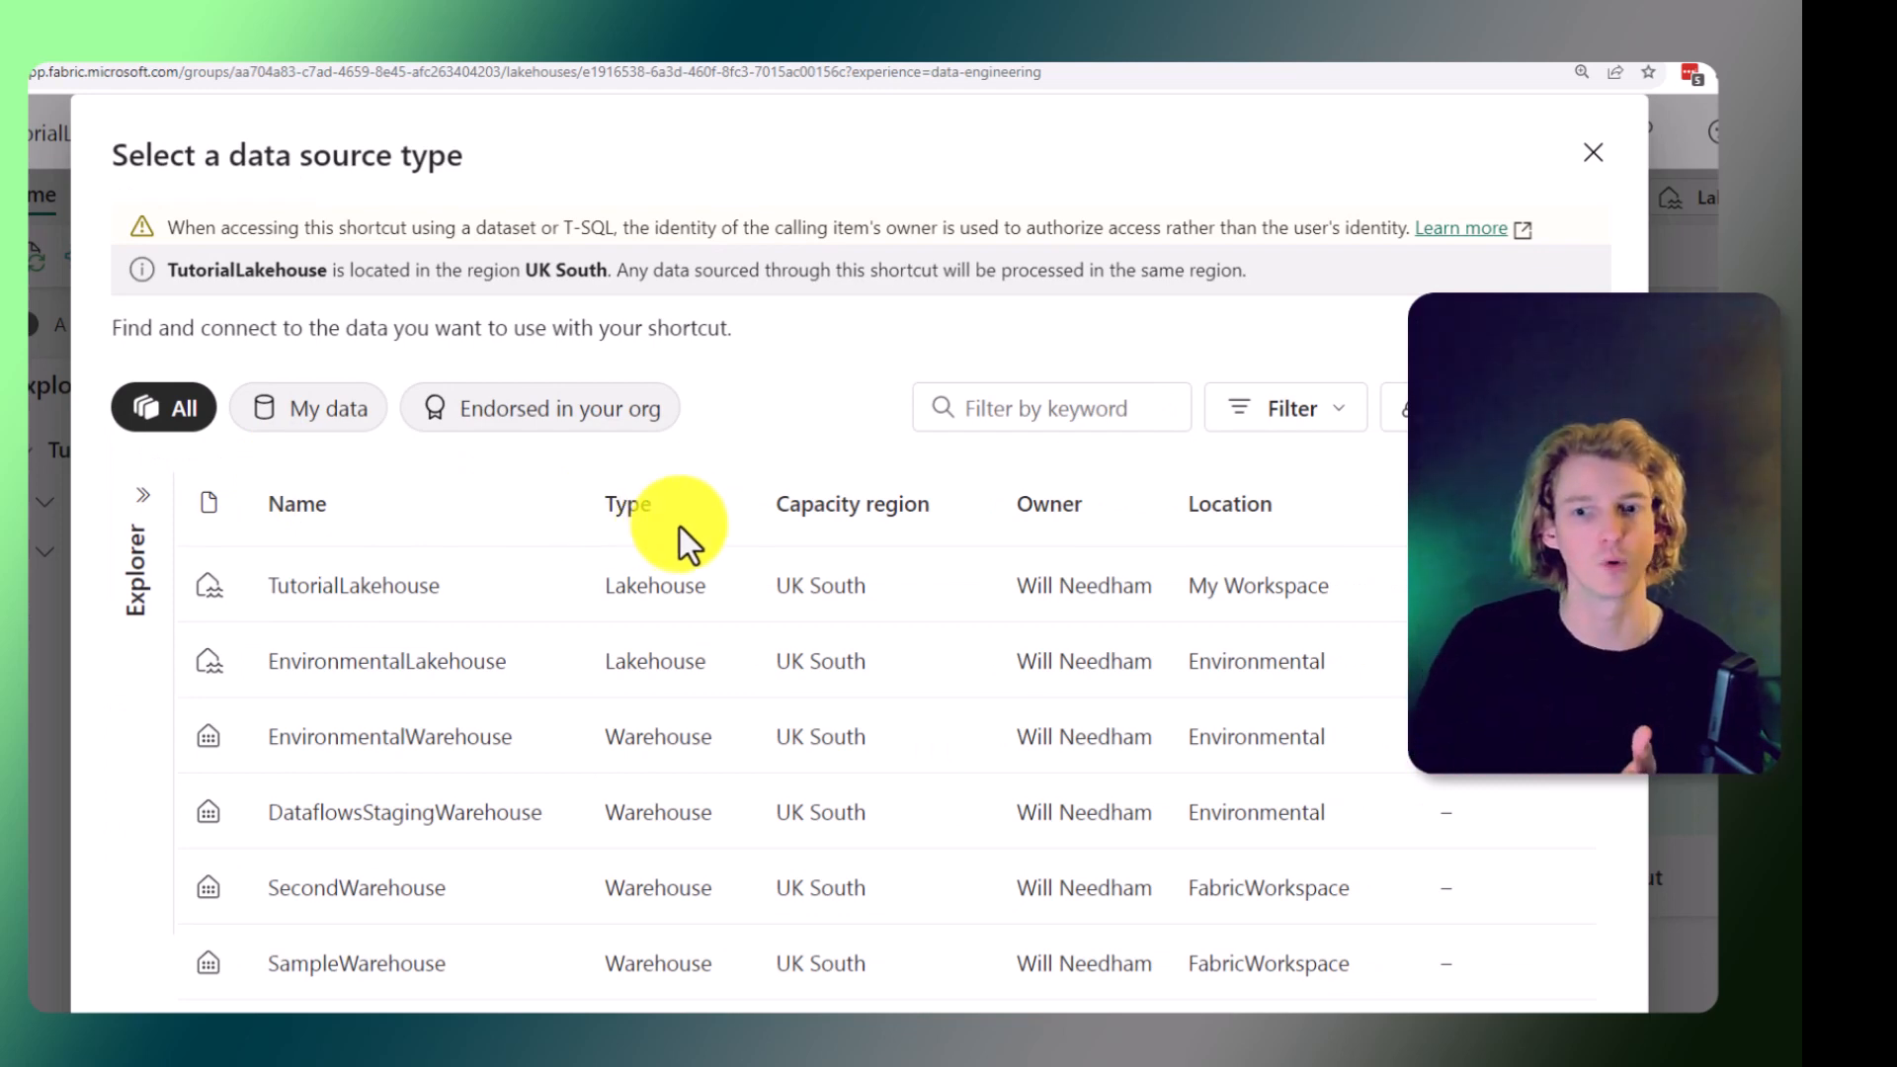
pyautogui.doubleClick(318, 668)
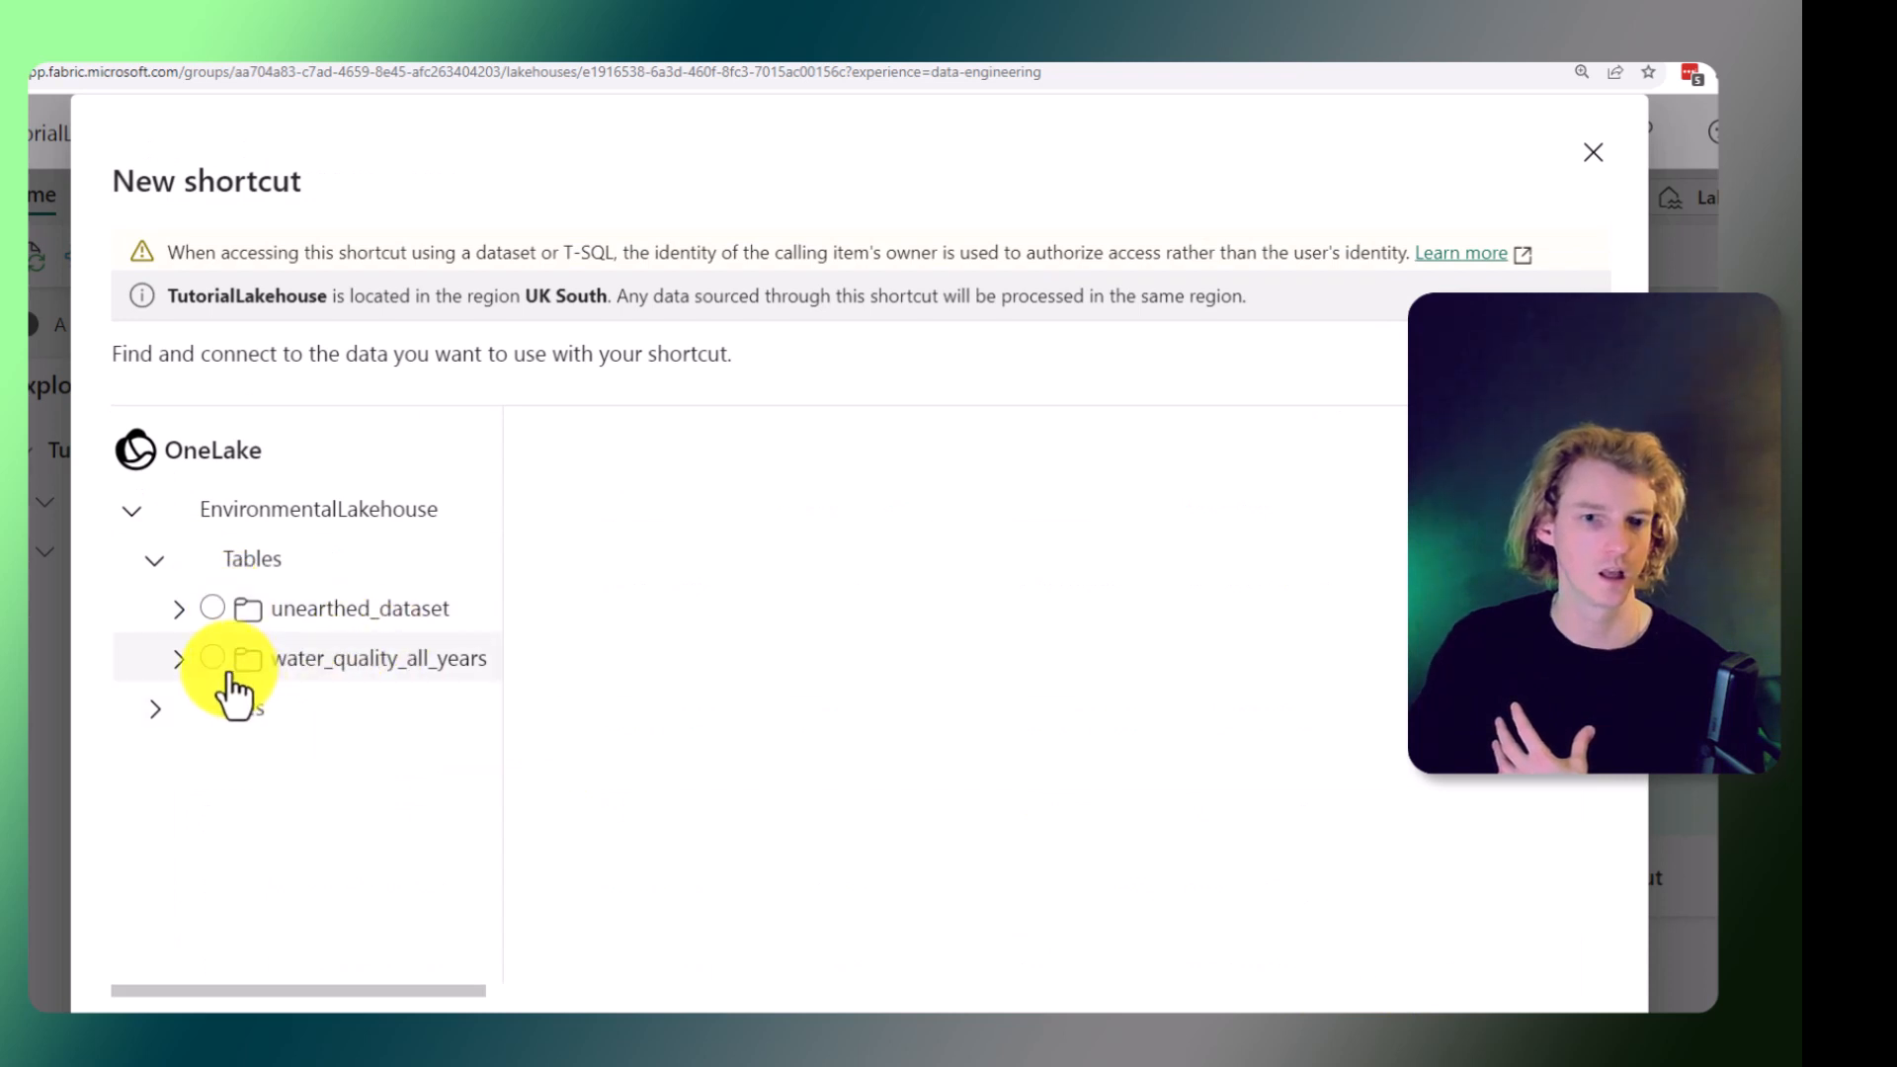
pyautogui.click(213, 659)
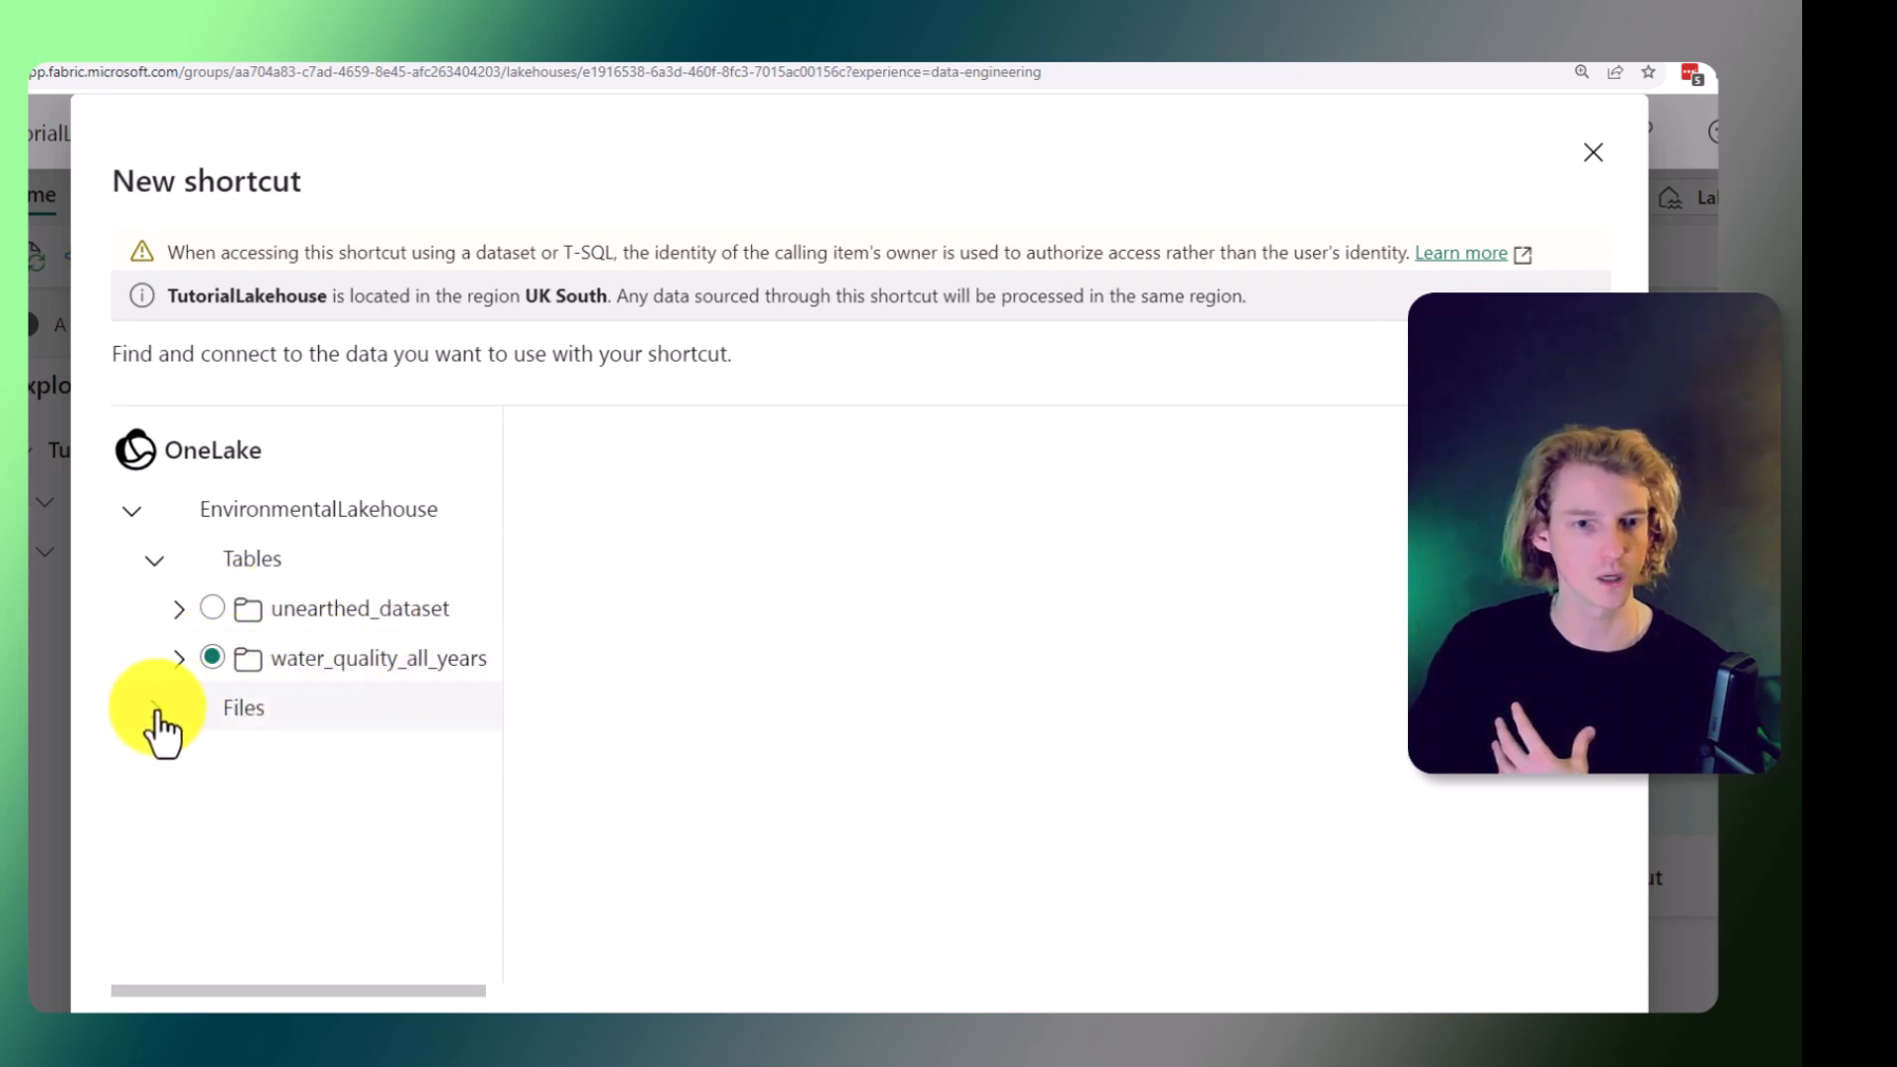
pyautogui.click(216, 669)
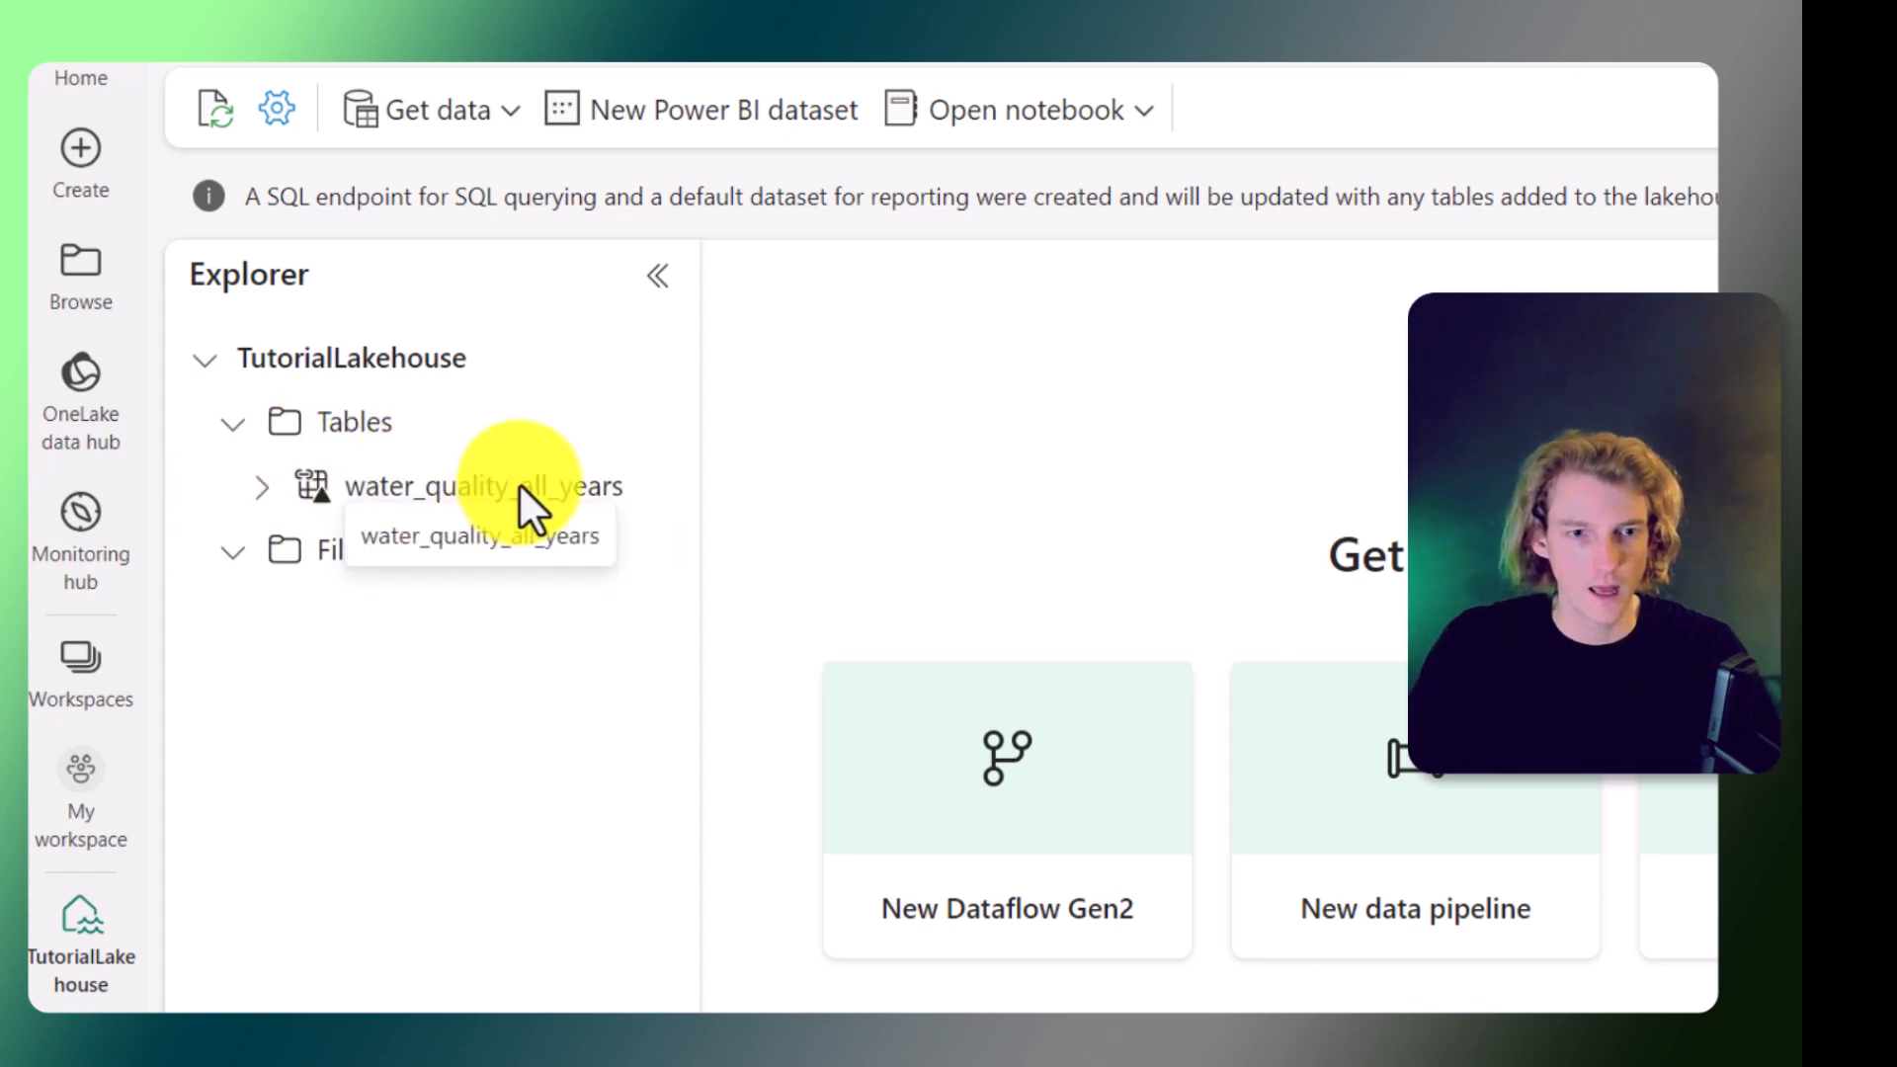
# Open the water_quality_all_years table in a new notebook and run the generated query cell.
pyautogui.rightClick(576, 493)
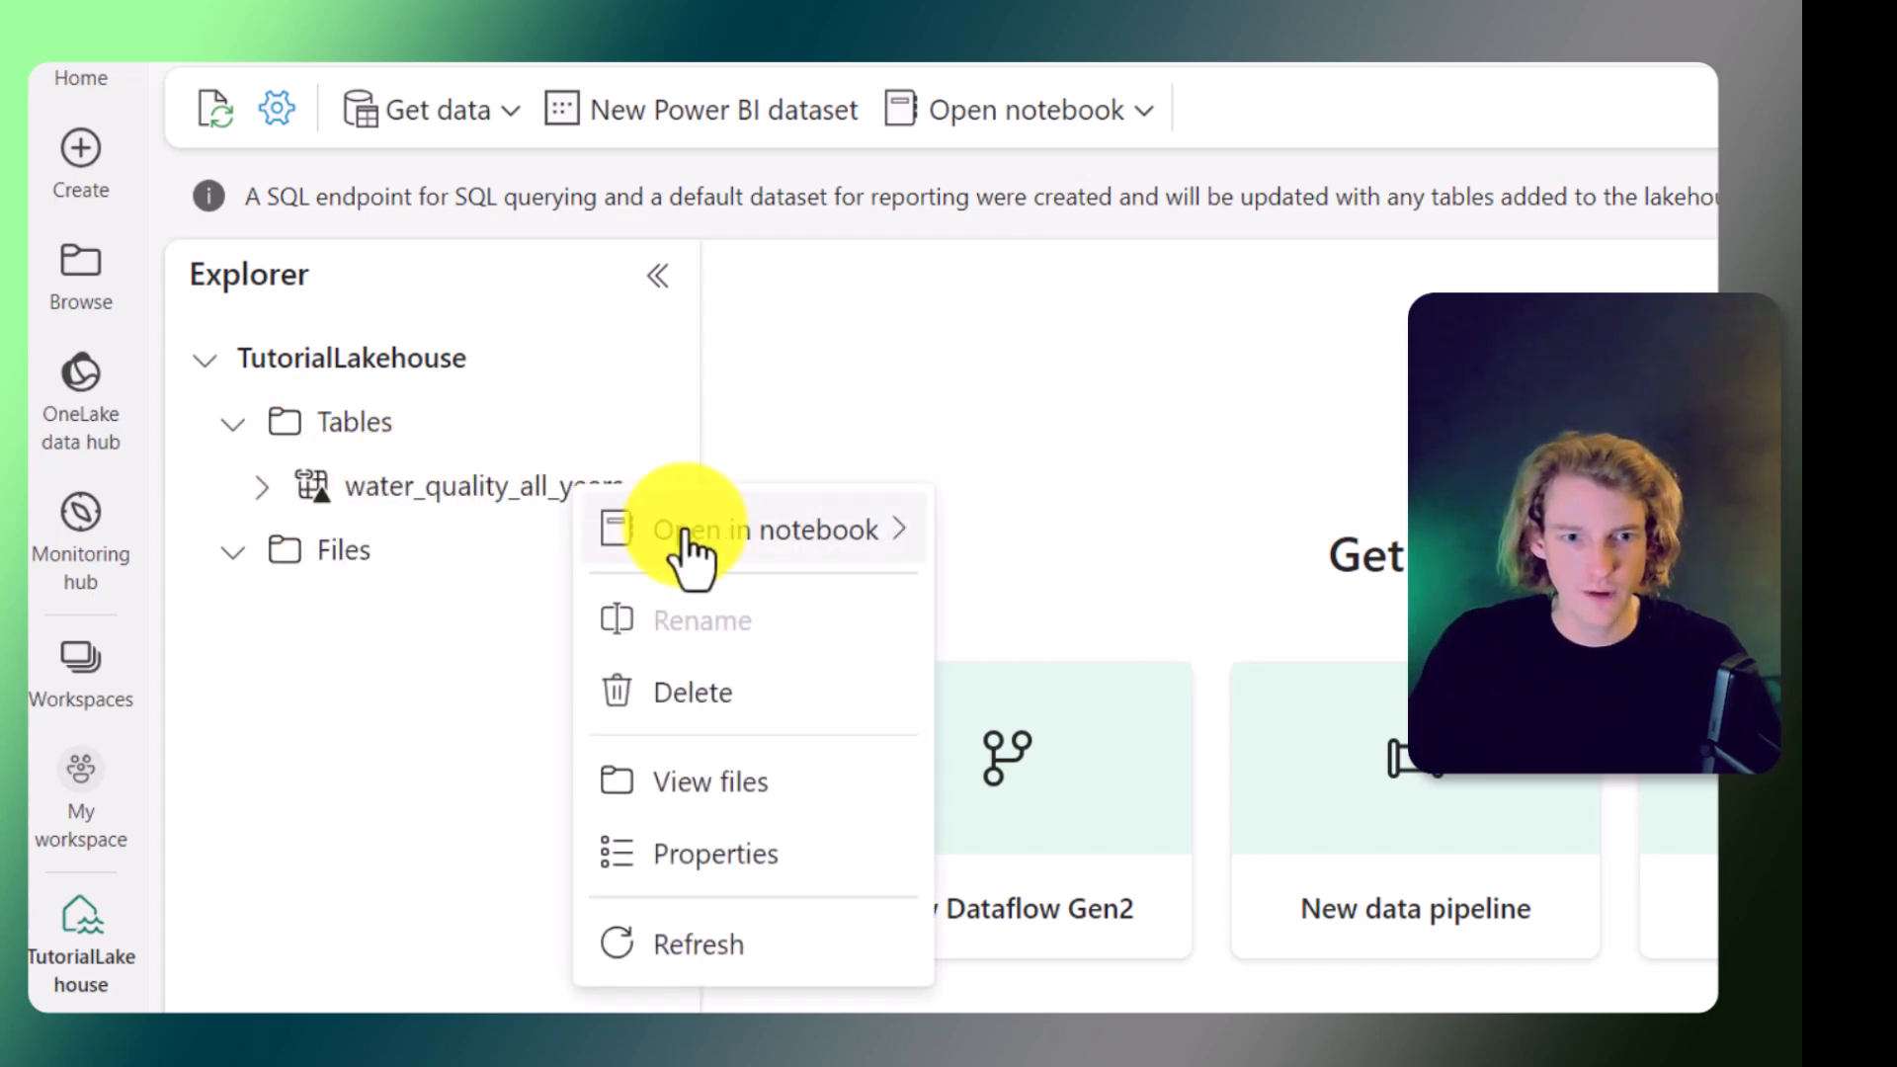
pyautogui.moveTo(705, 540)
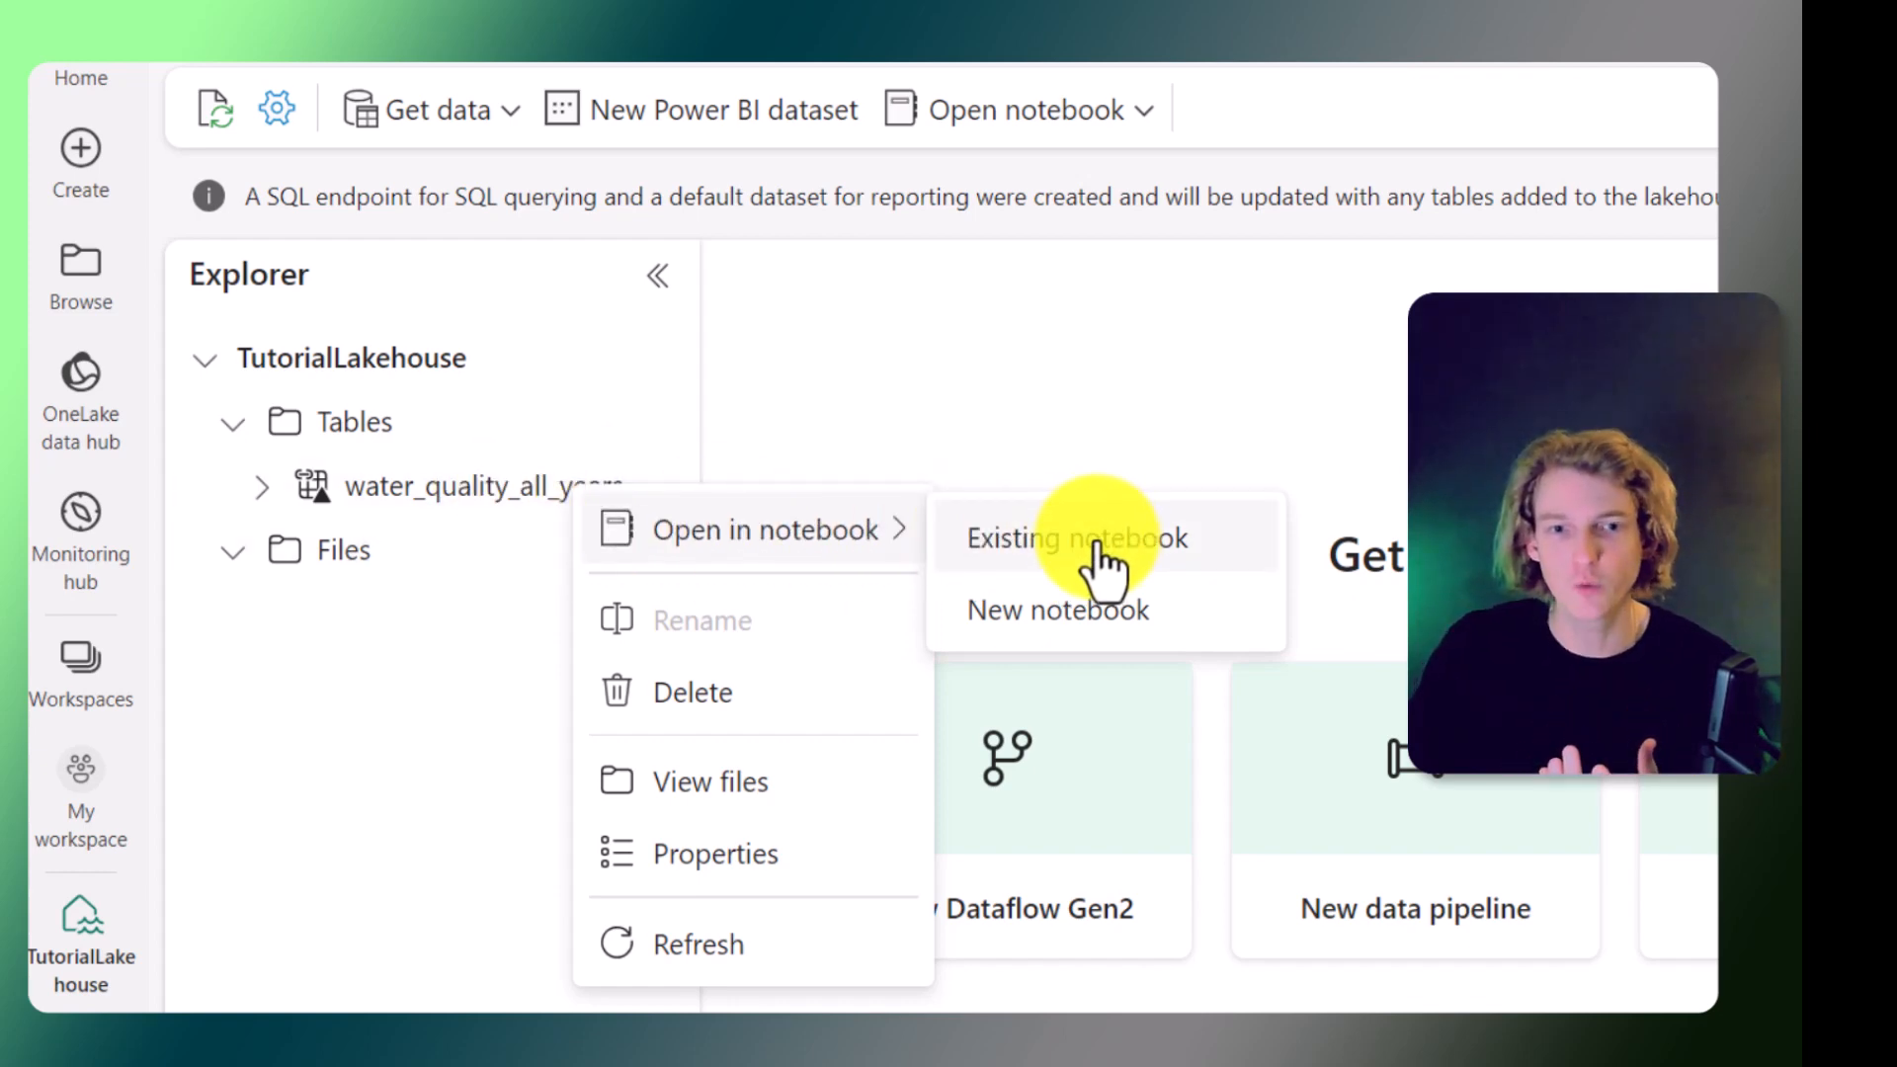
pyautogui.click(1094, 617)
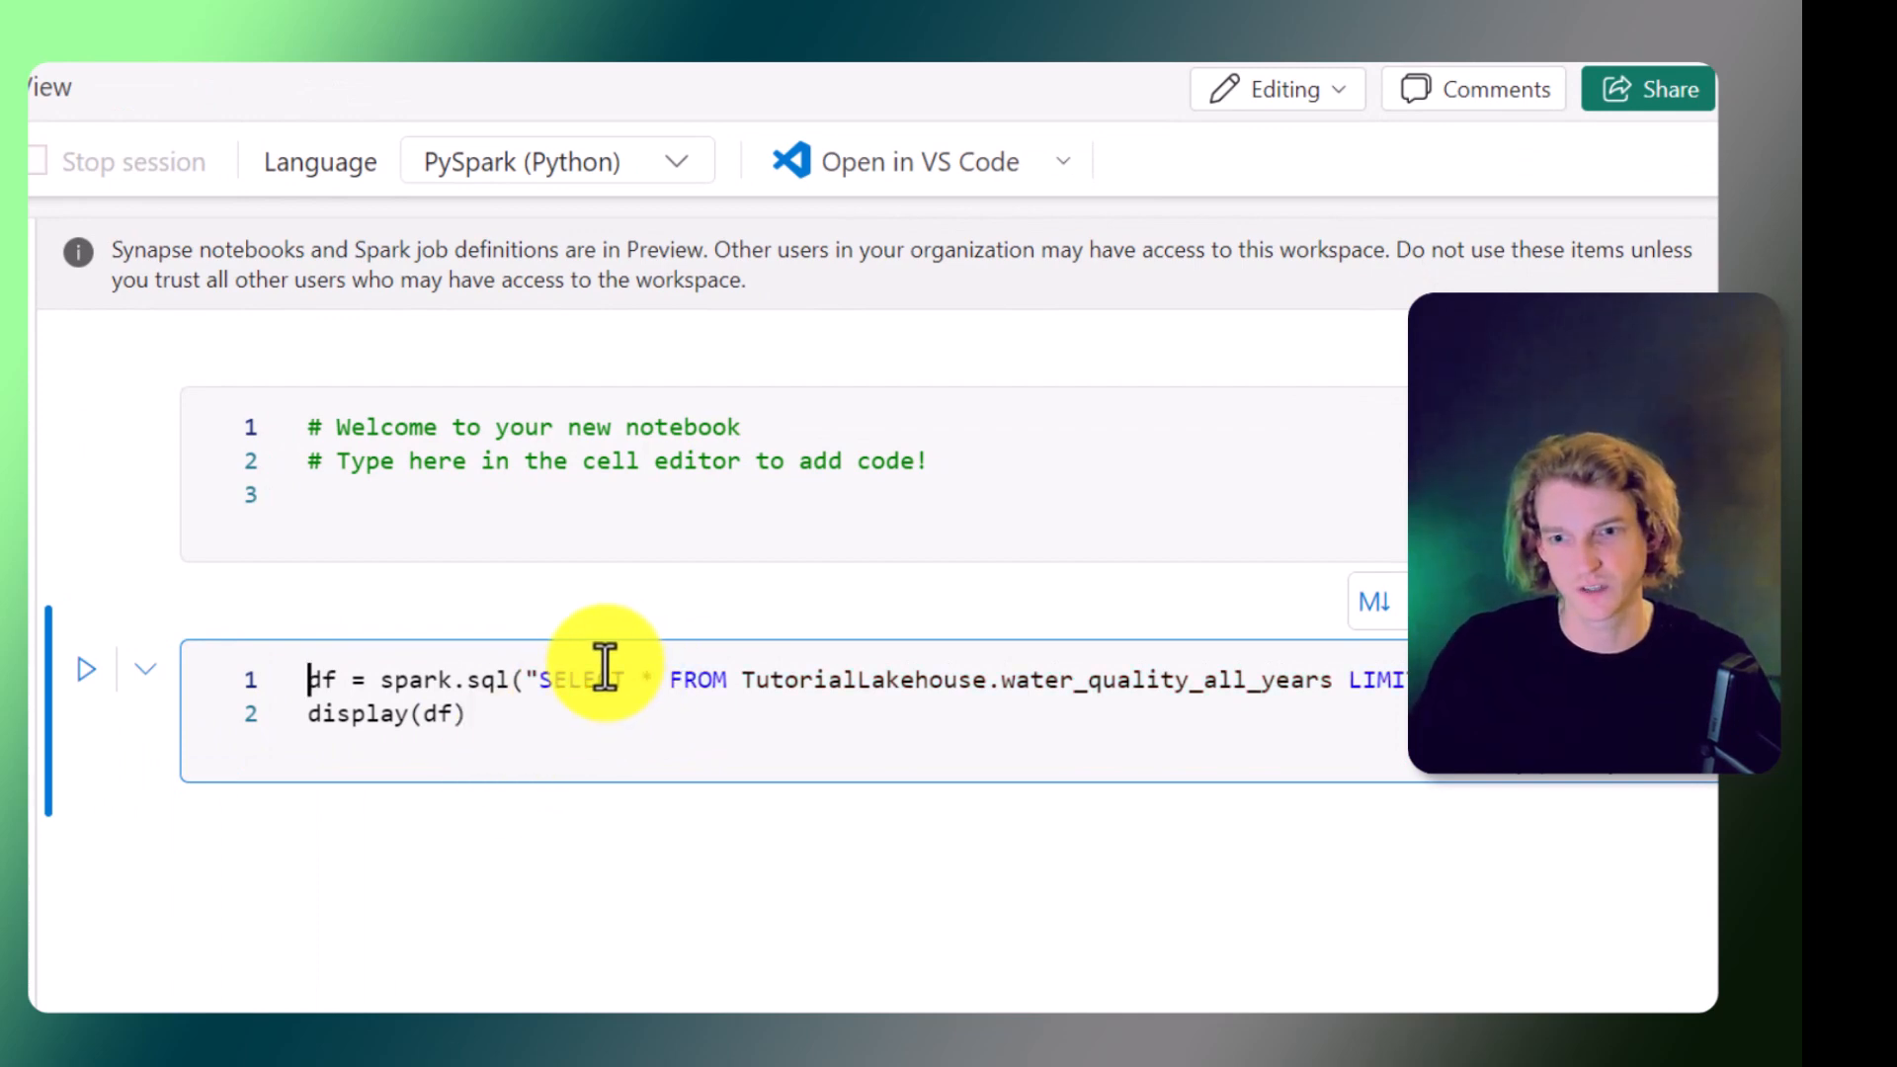
pyautogui.moveTo(351, 680); pyautogui.dragTo(1378, 682)
pyautogui.click(624, 691)
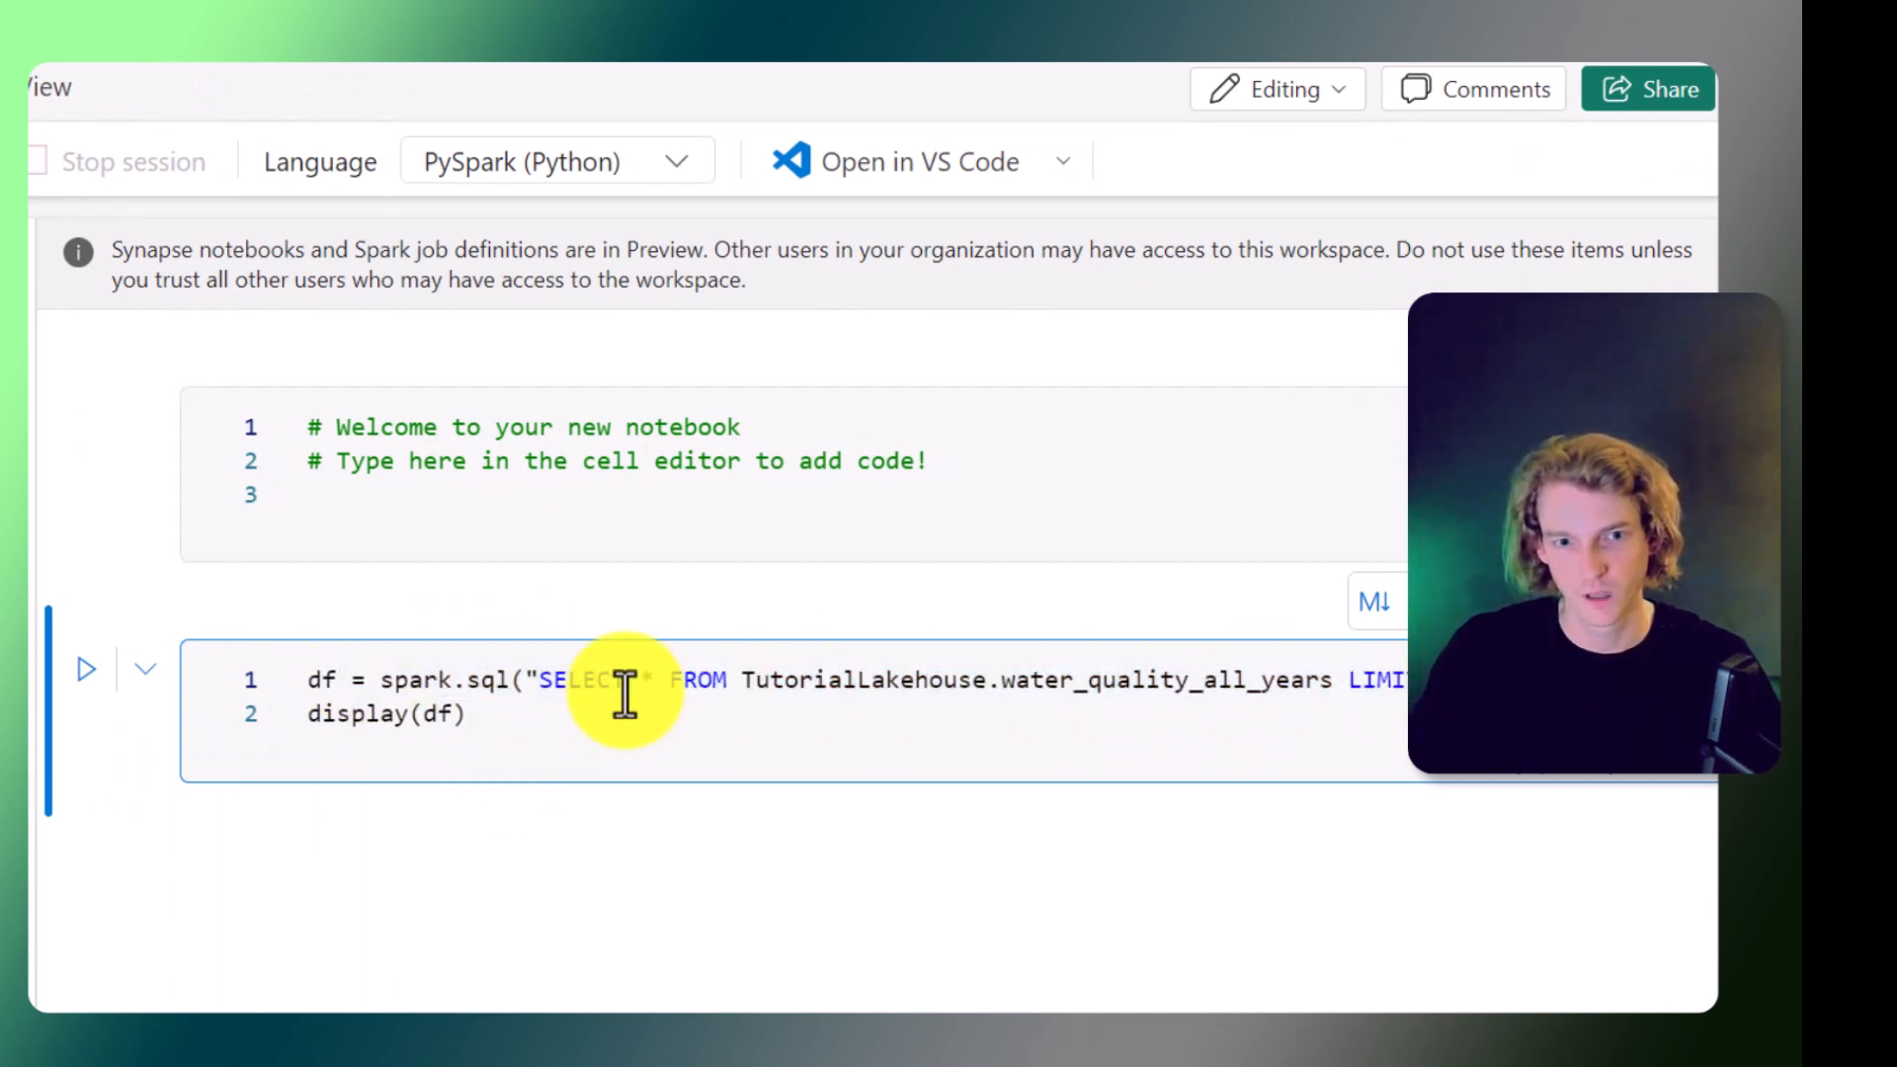
pyautogui.click(82, 675)
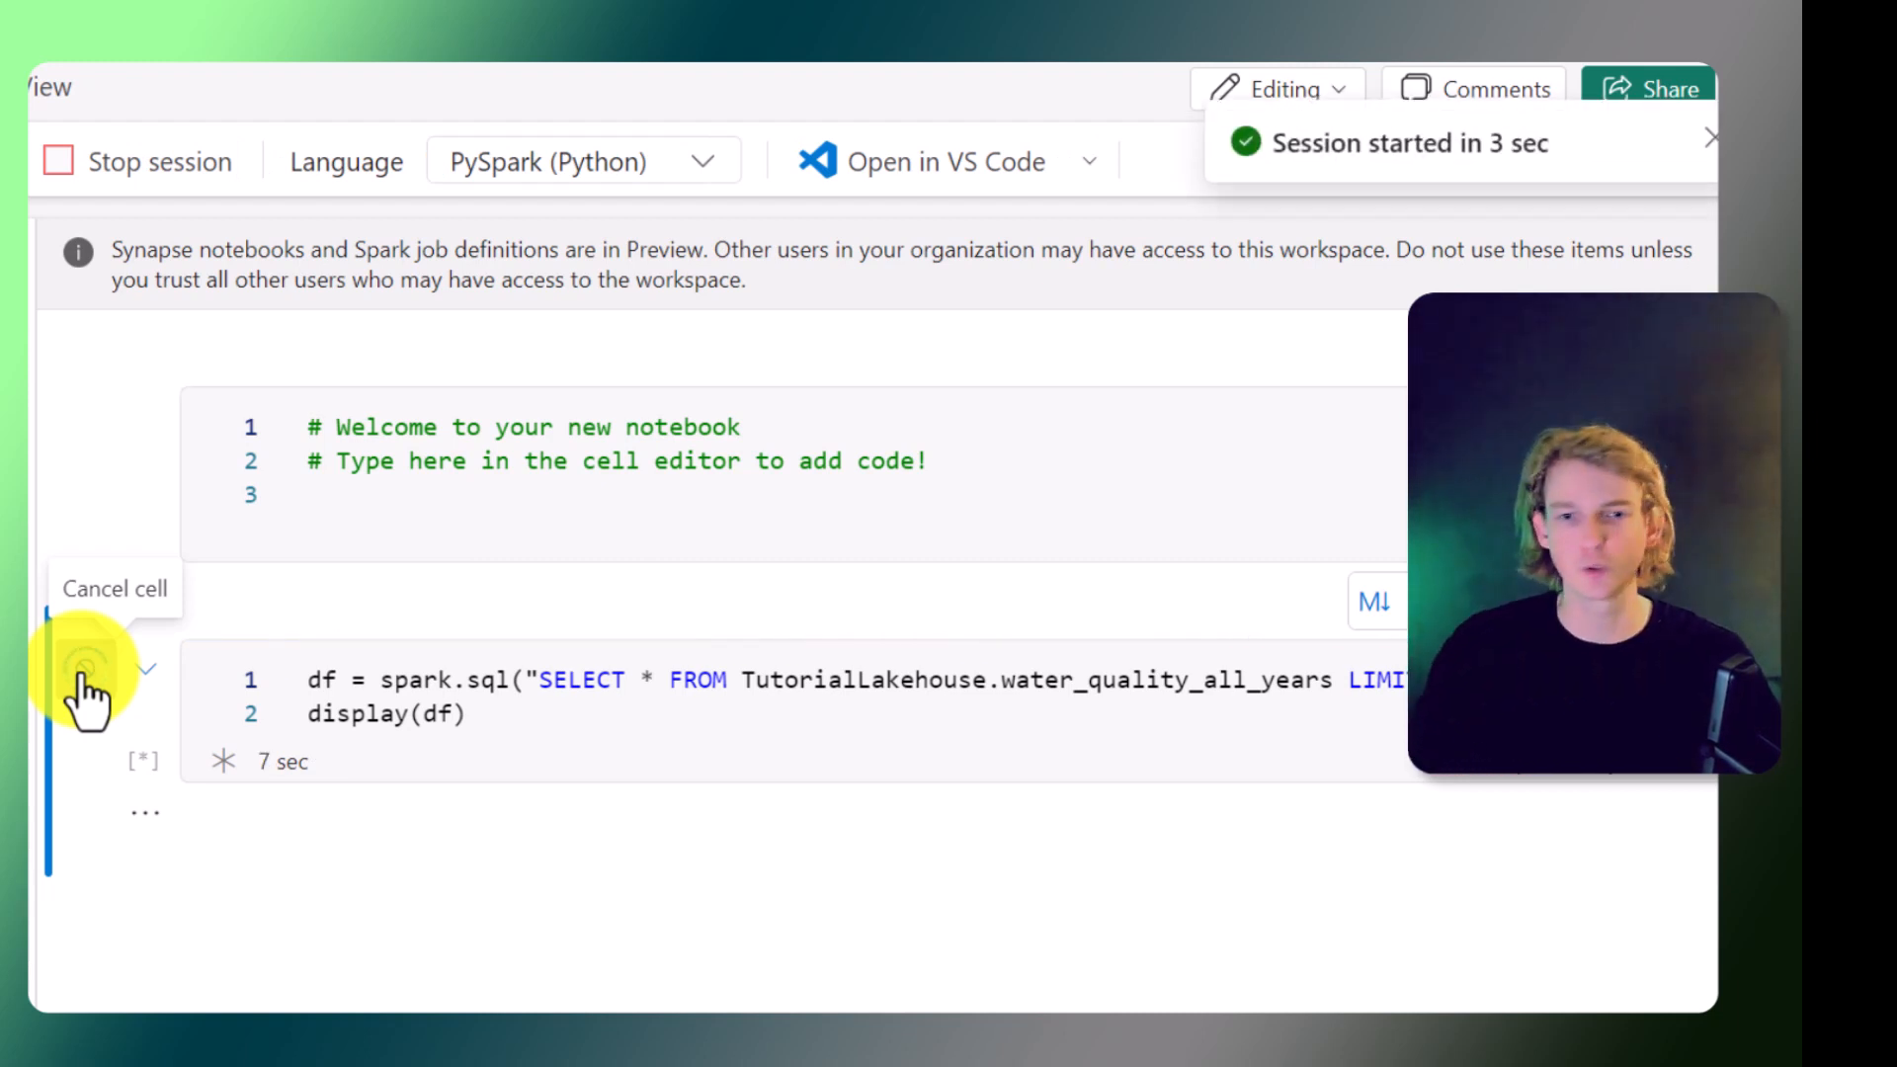
# Examine the notebook's query code and scroll through the displayed results table.
pyautogui.click(592, 720)
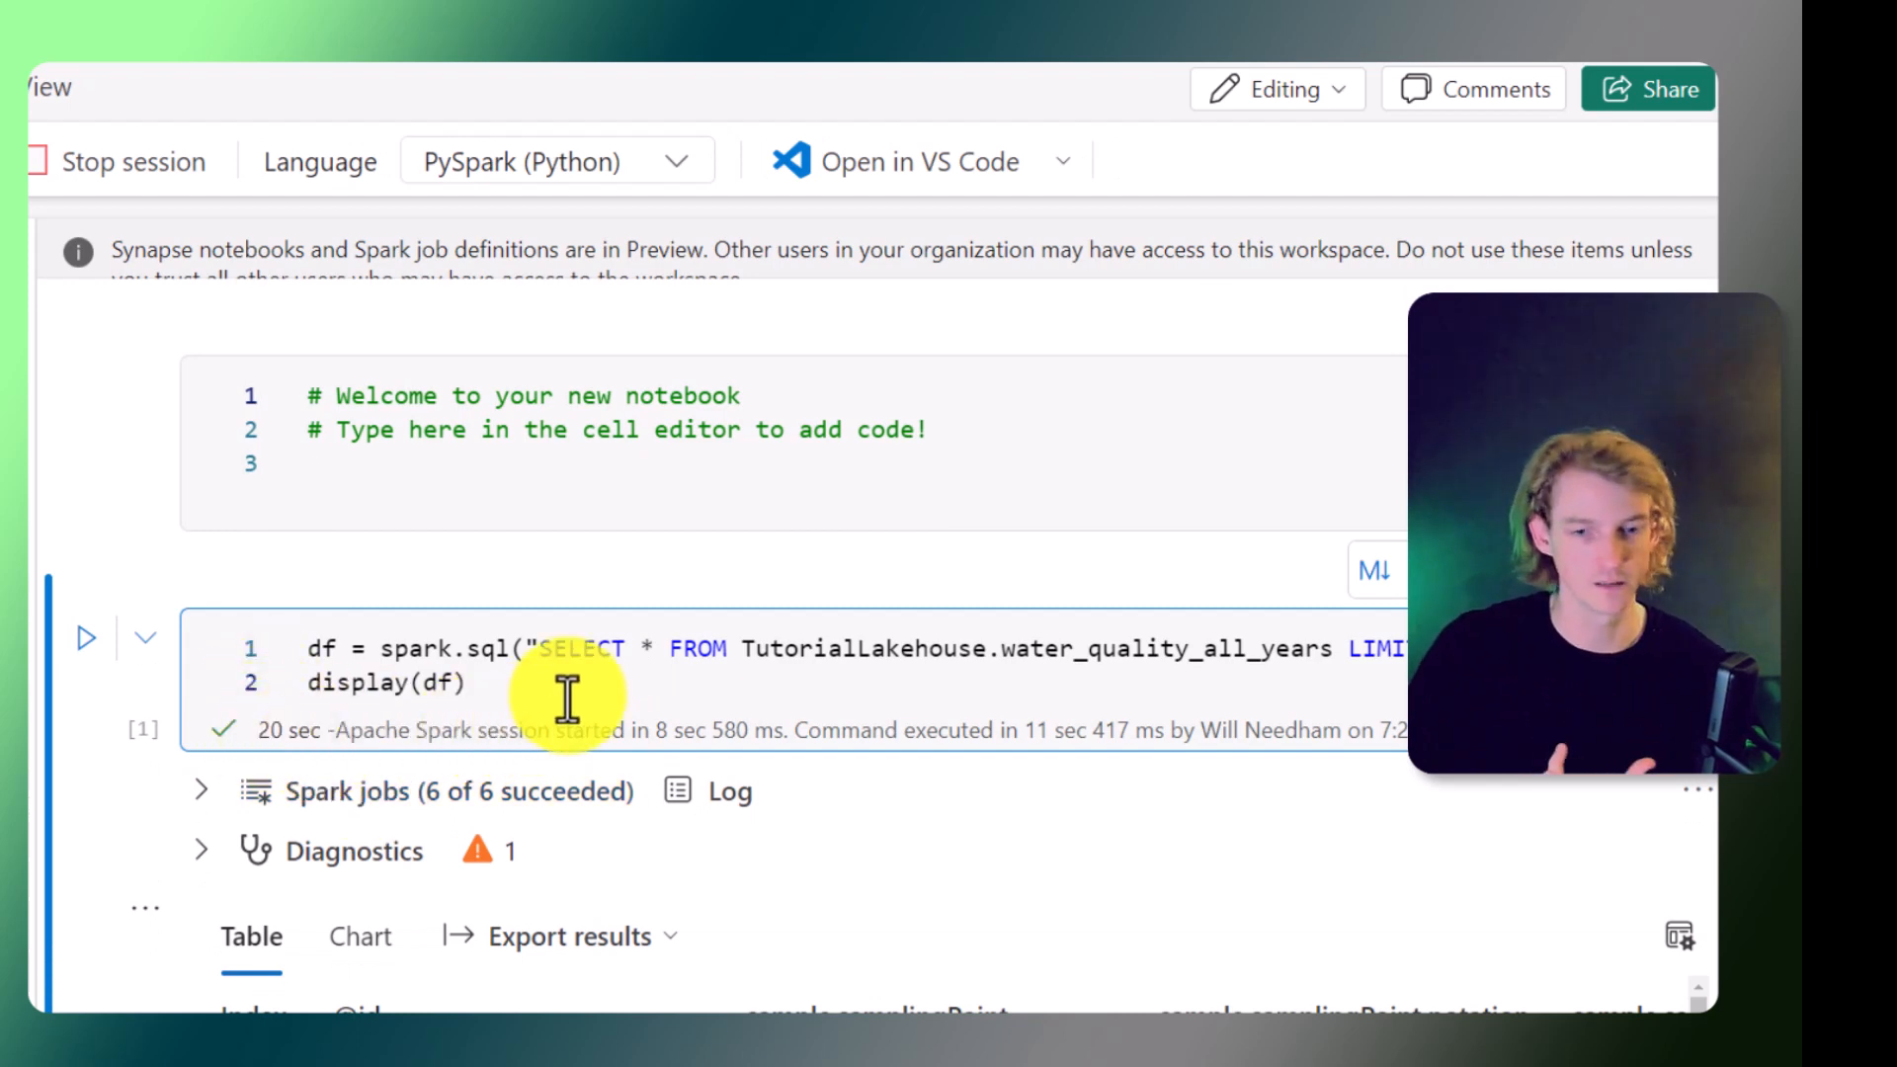
pyautogui.moveTo(555, 682); pyautogui.dragTo(285, 650)
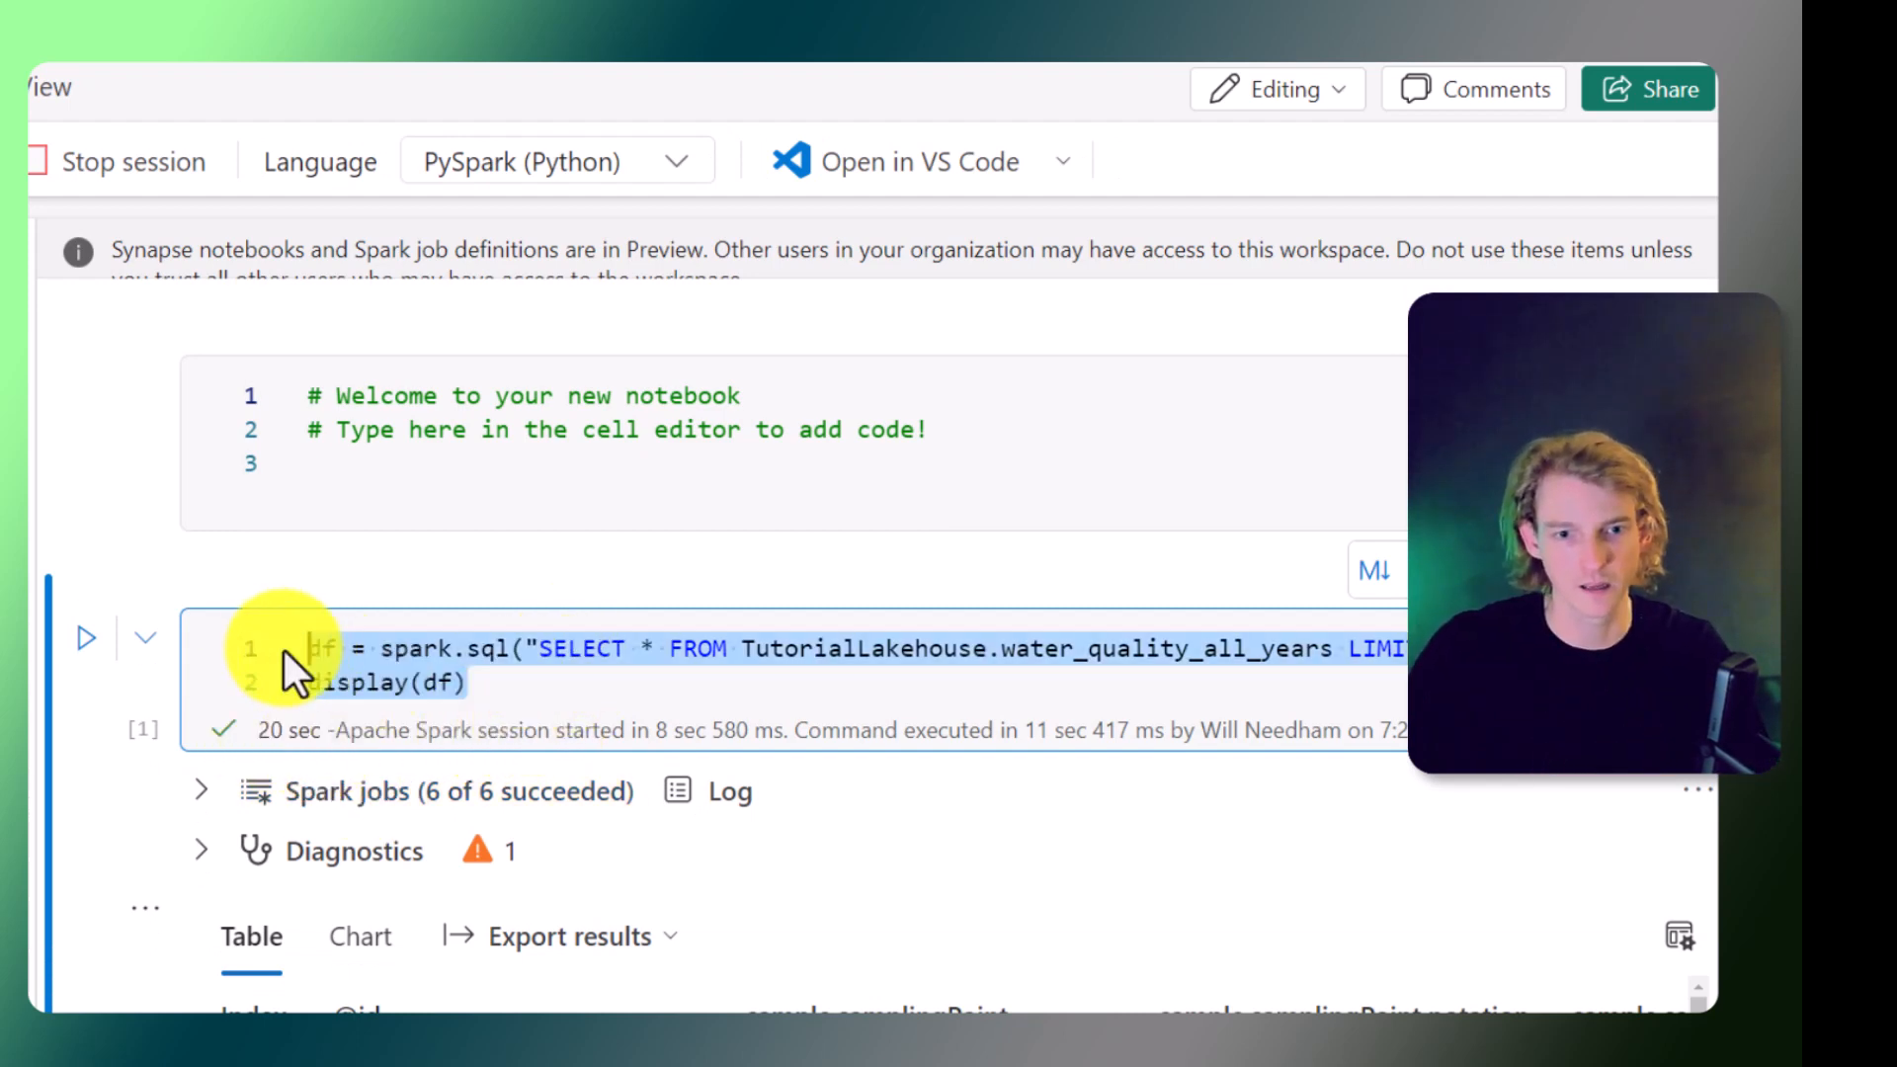
pyautogui.click(422, 680)
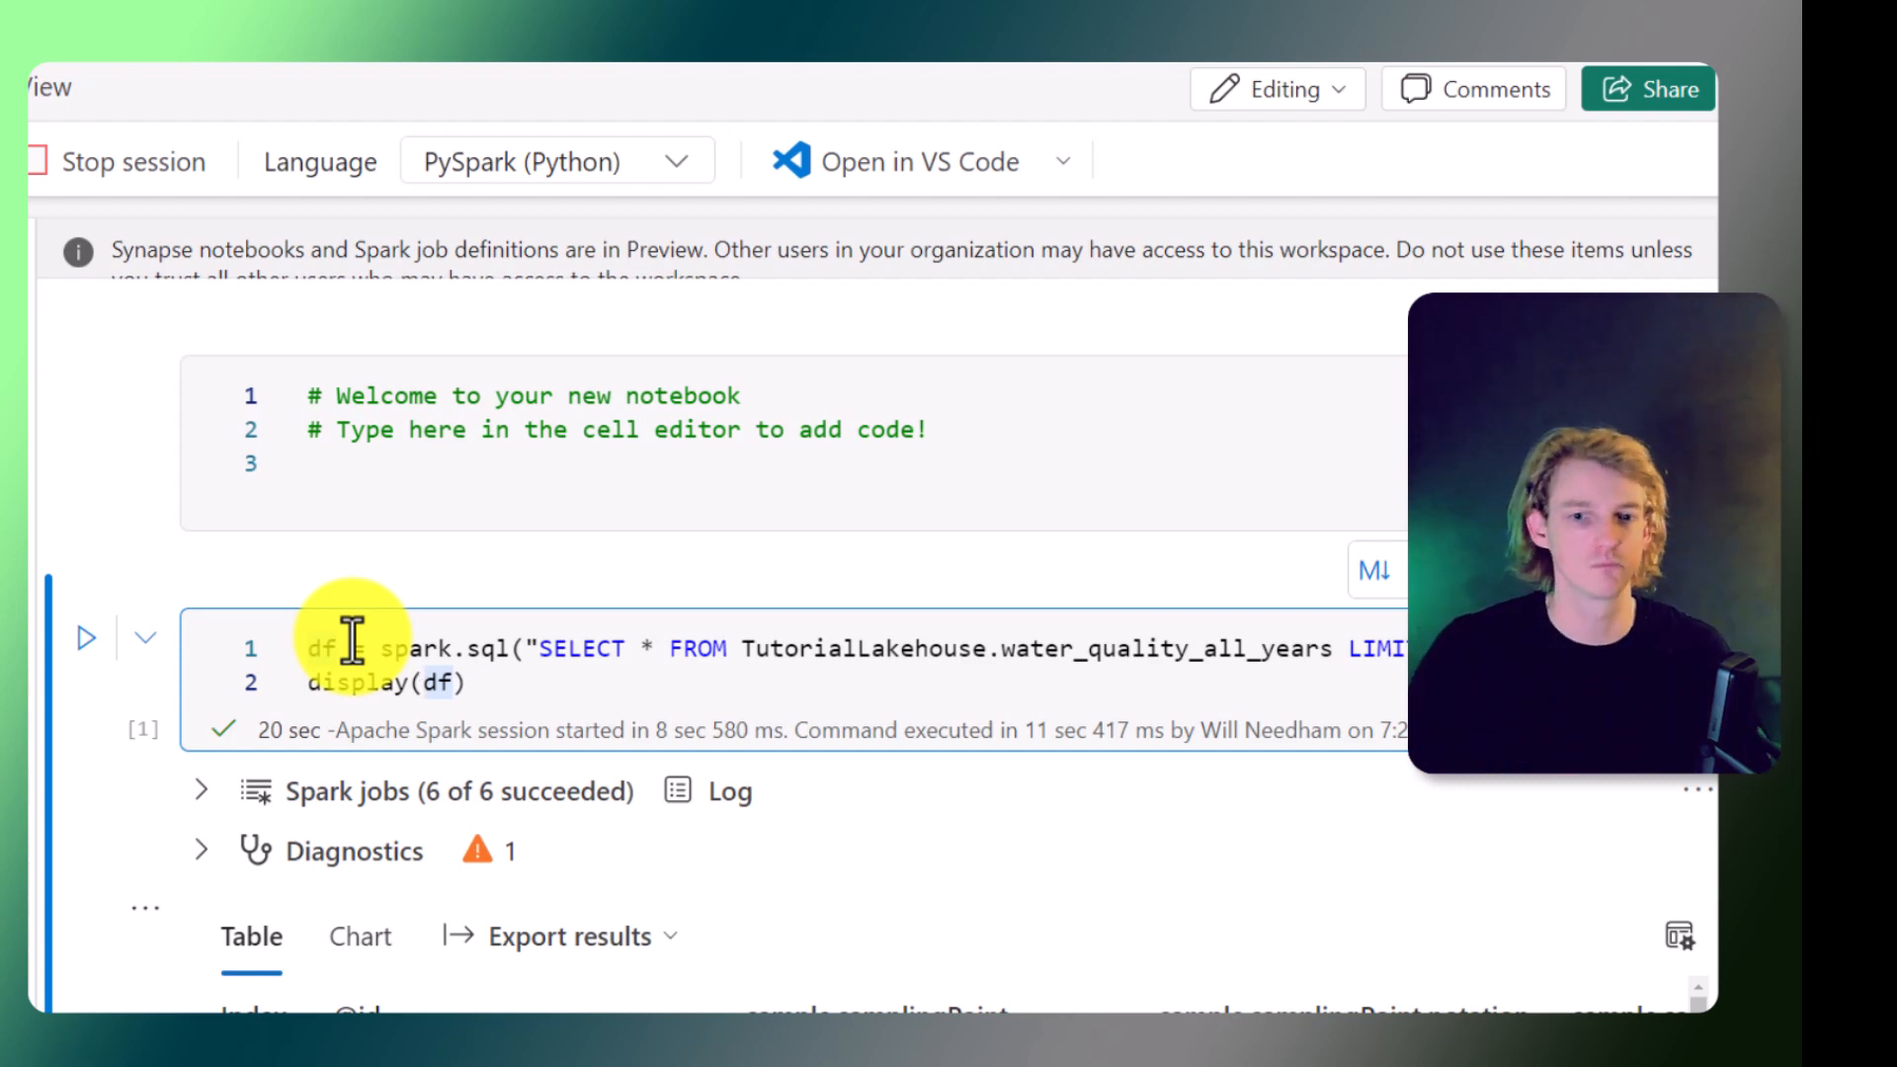
pyautogui.moveTo(542, 702); pyautogui.dragTo(281, 620)
pyautogui.click(419, 660)
pyautogui.scroll(-2, 428, 672)
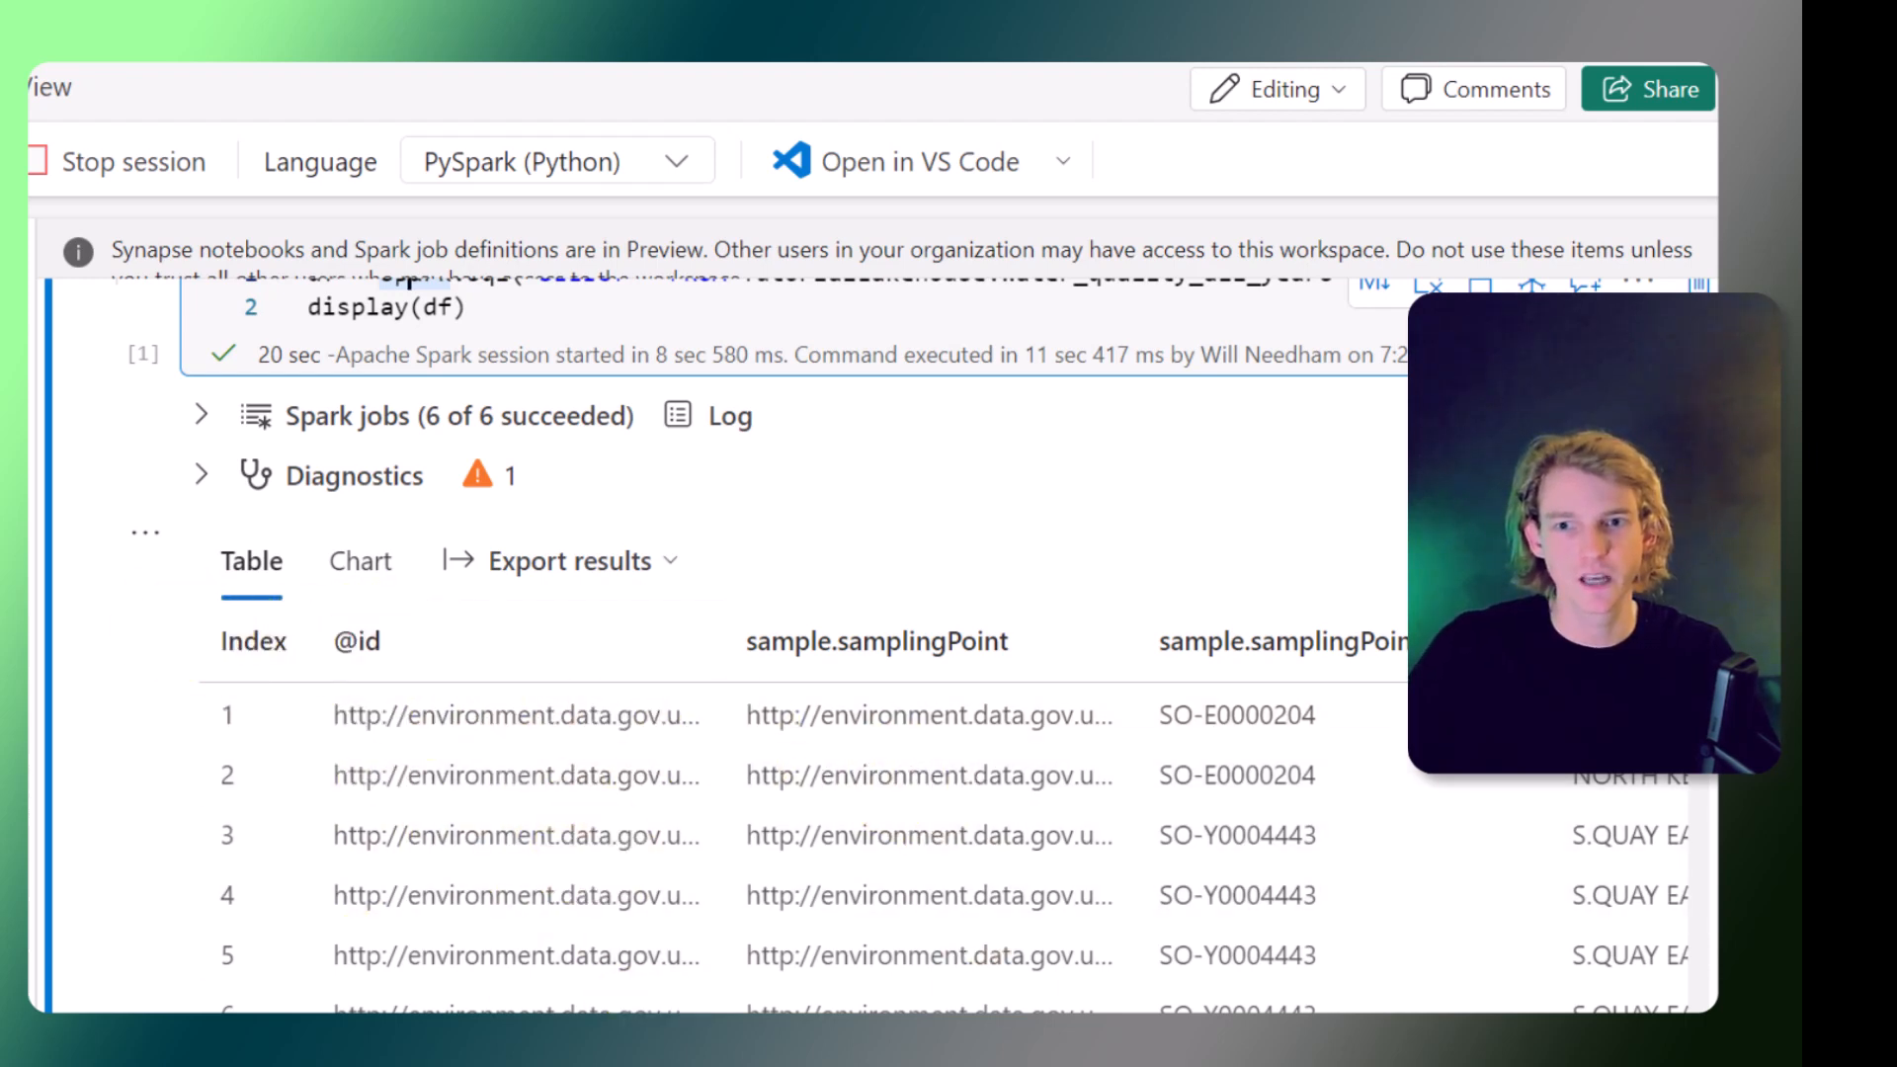
# Stop the Spark session and go back to the TutorialLakehouse.
pyautogui.click(74, 164)
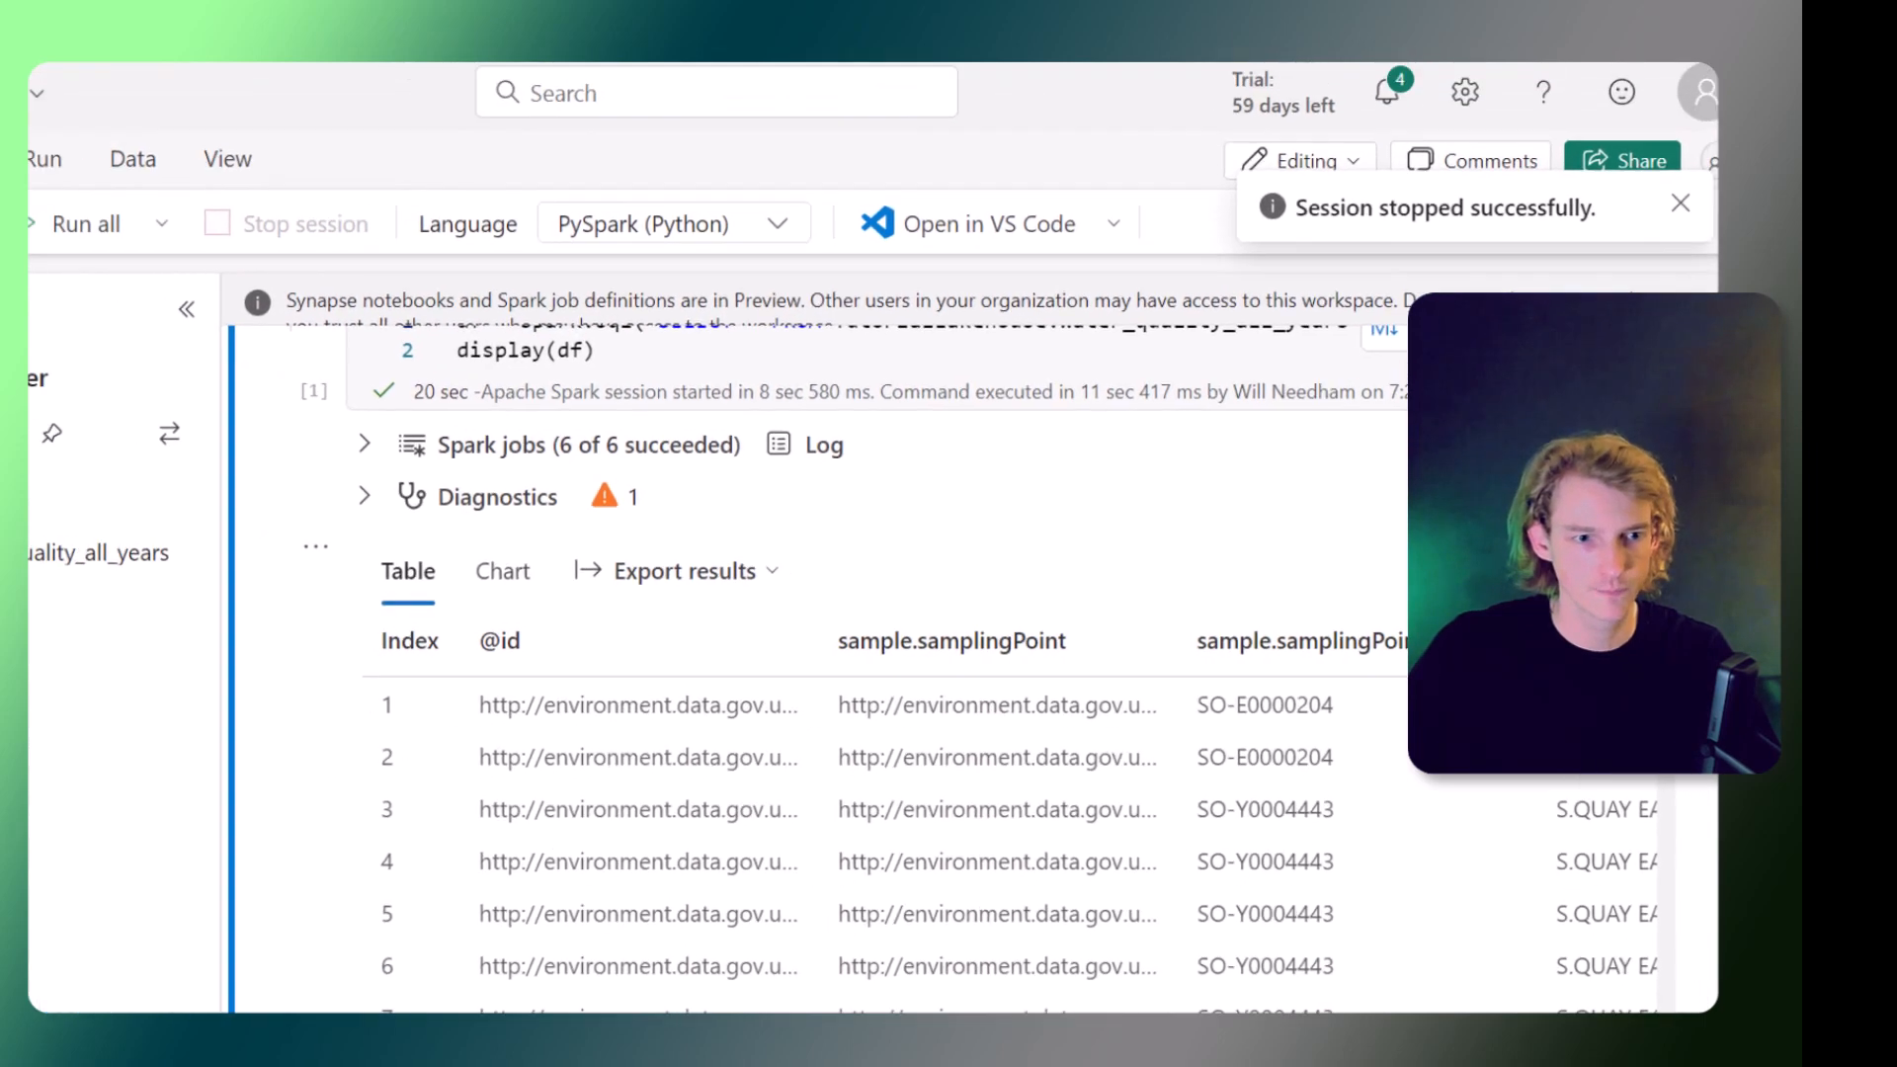
pyautogui.click(105, 647)
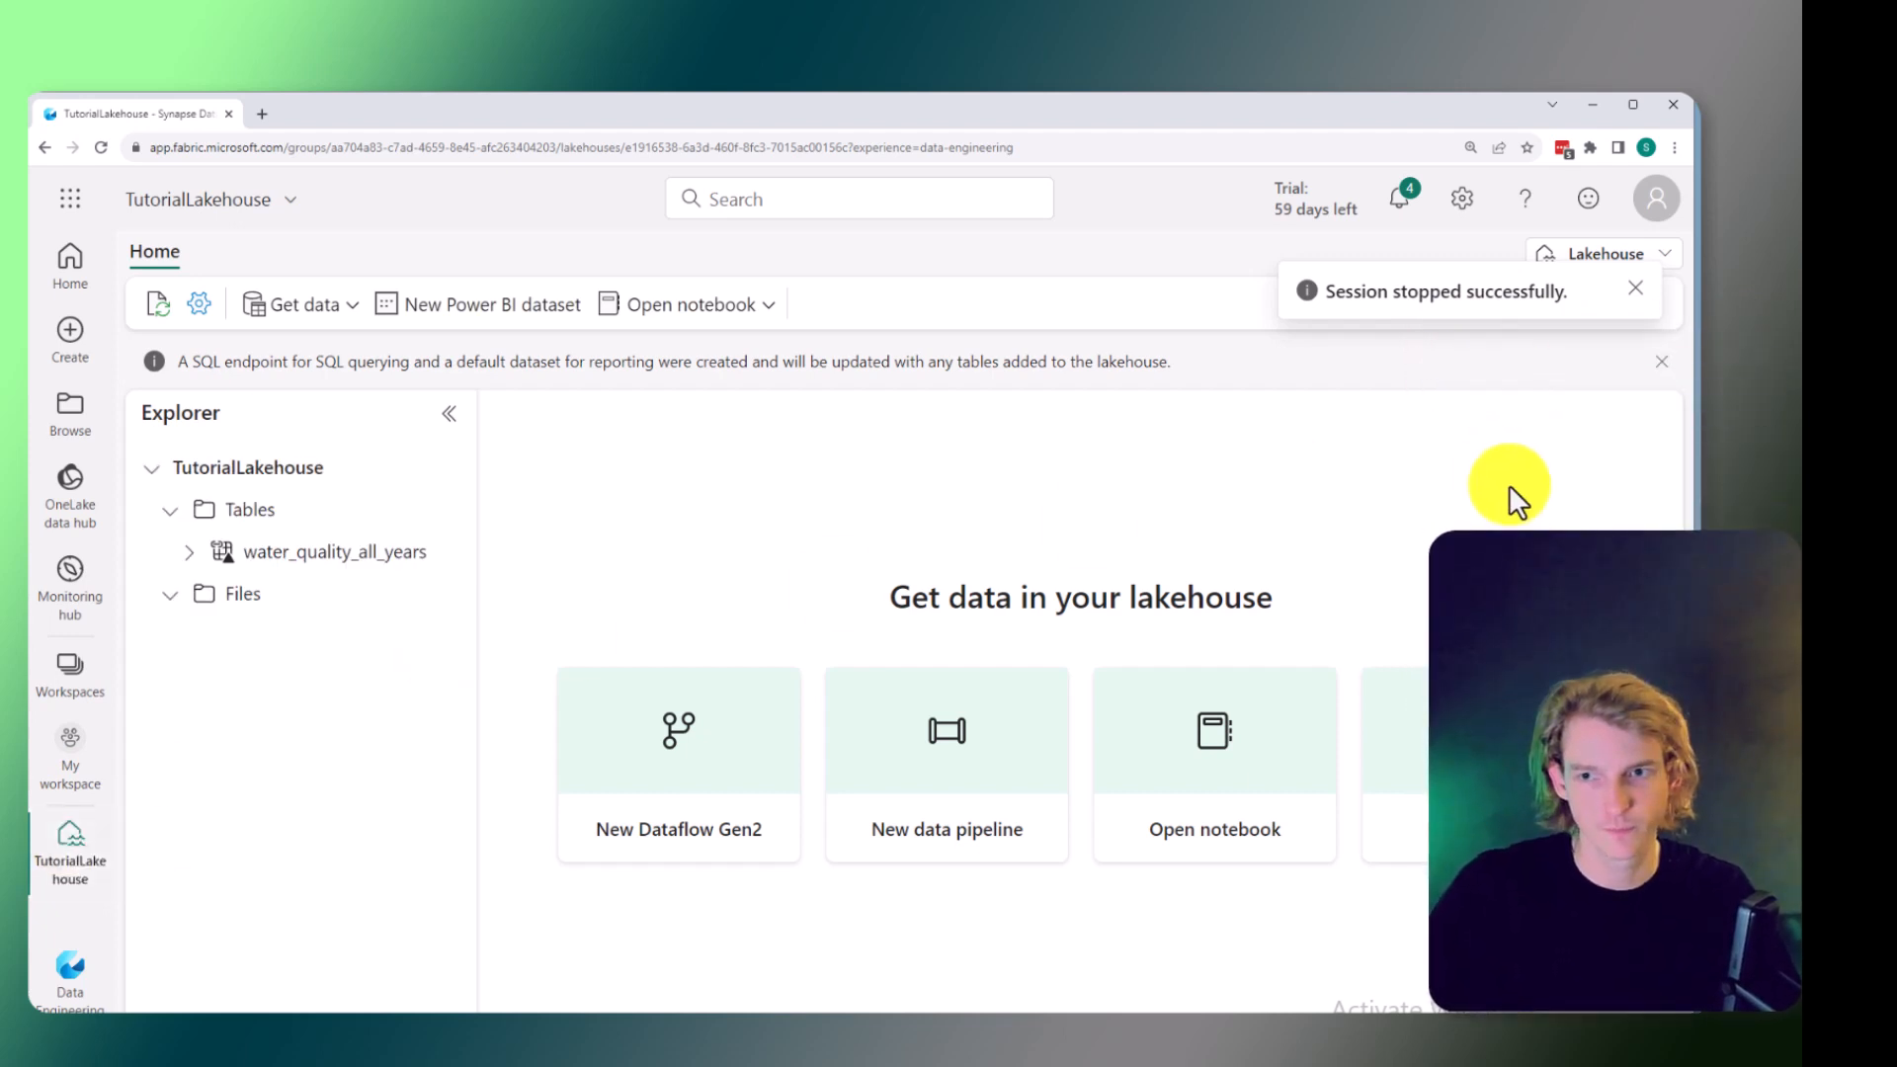
# Switch the lakehouse to its SQL endpoint view.
pyautogui.click(1631, 288)
pyautogui.click(1640, 261)
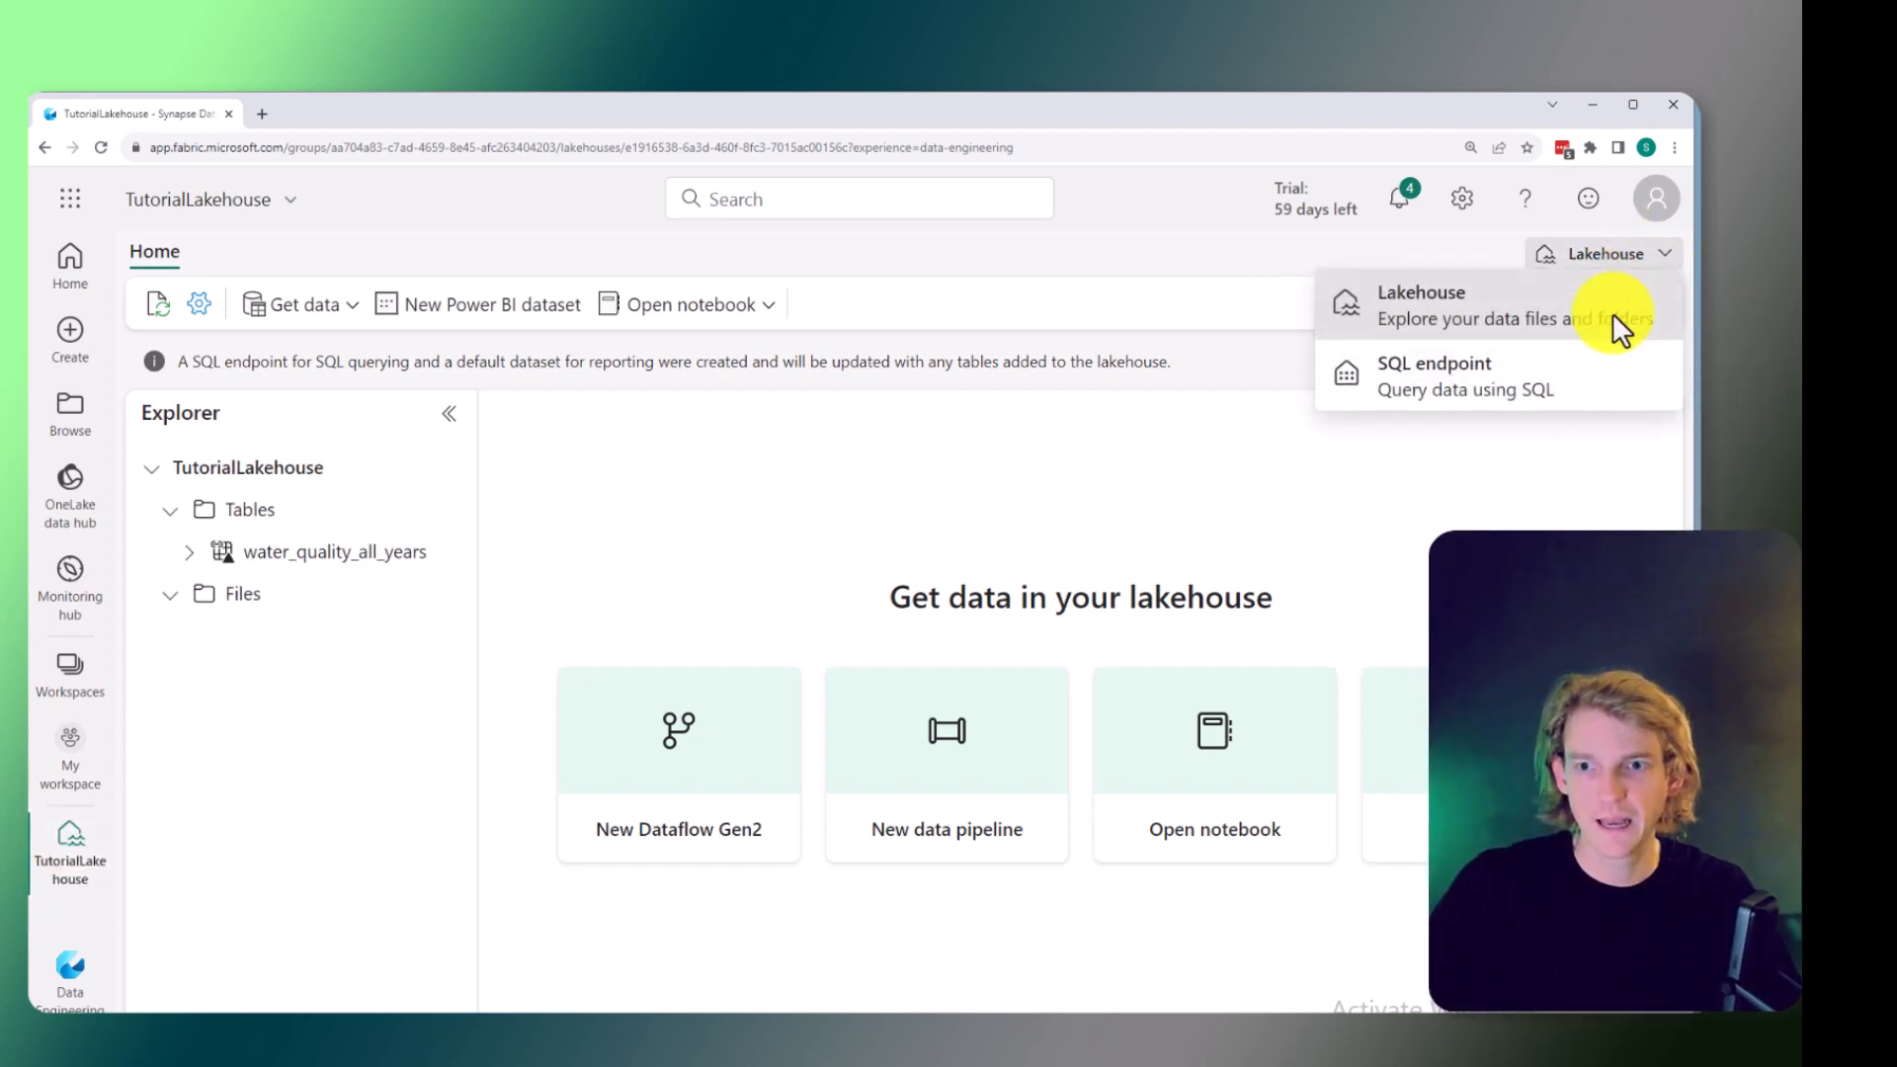
pyautogui.click(1425, 392)
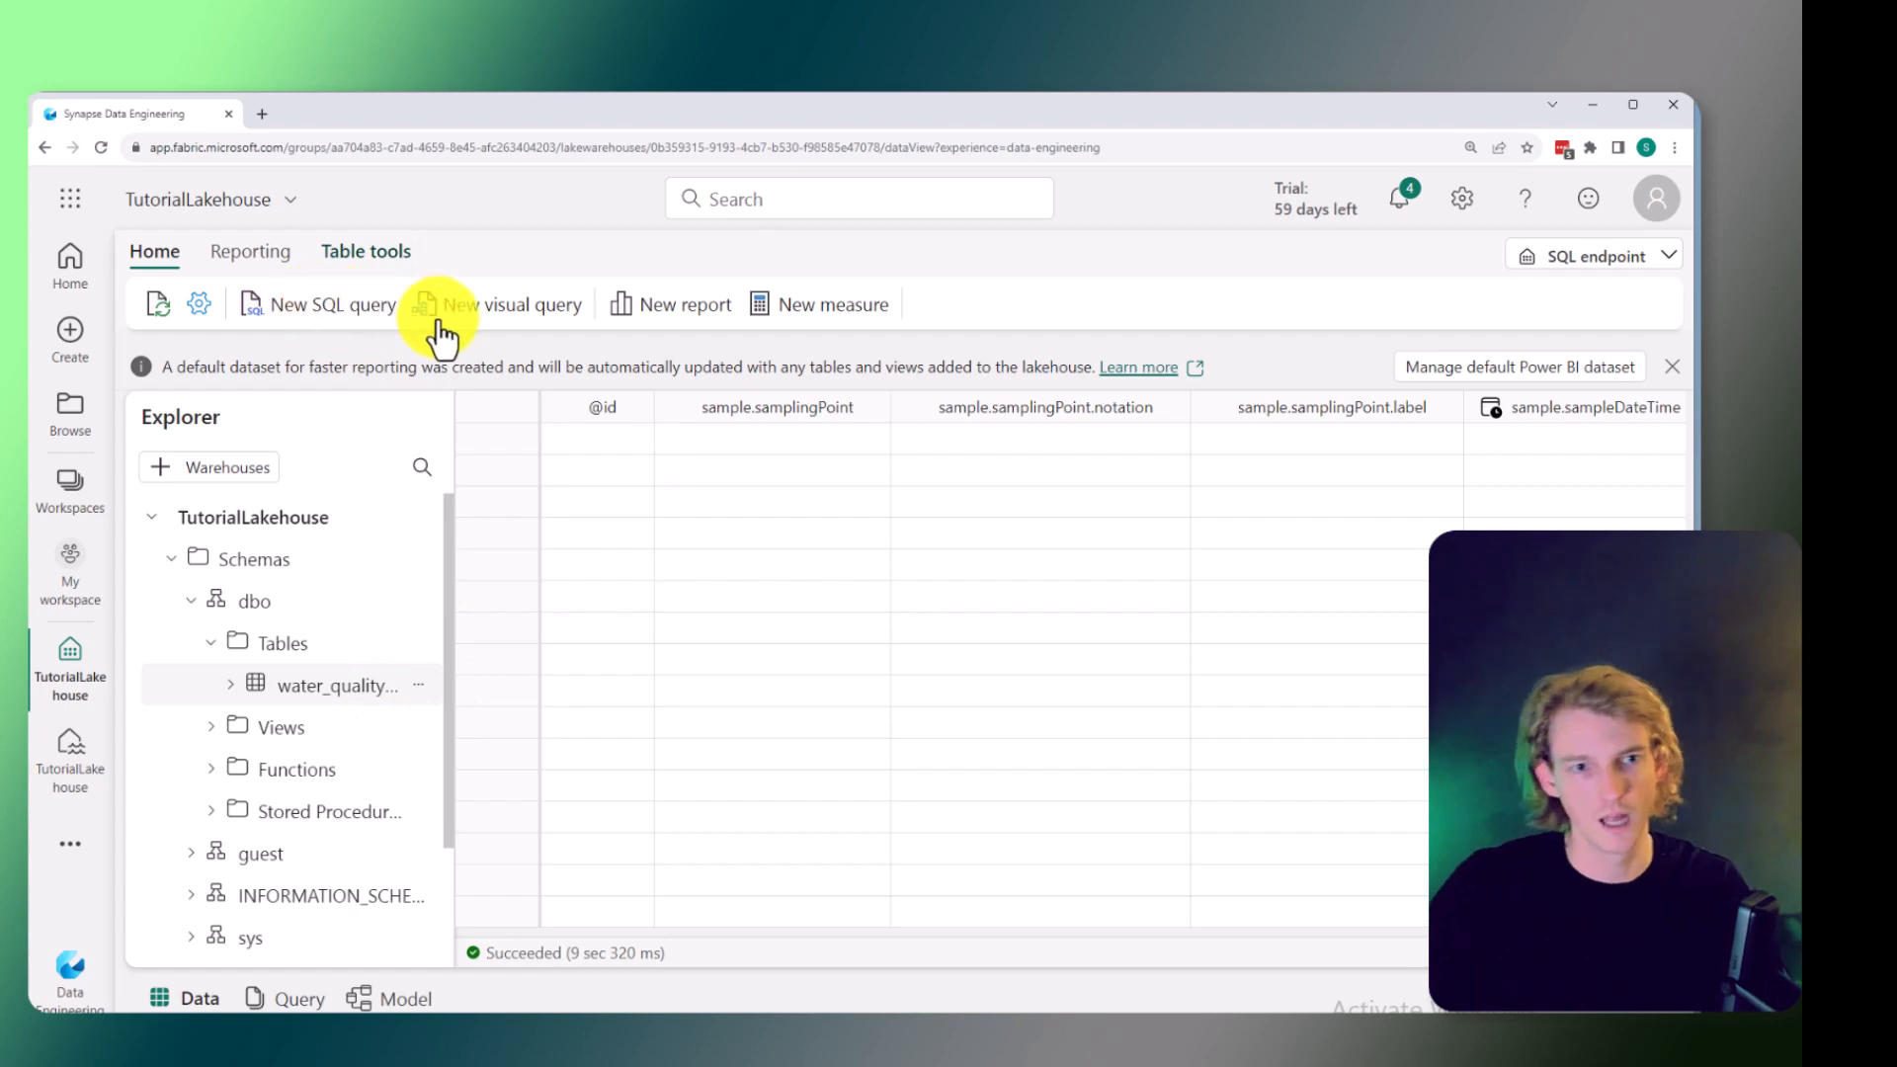
# Create a new SQL query selecting the top 100 rows of the water_quality_all_years table.
pyautogui.click(418, 684)
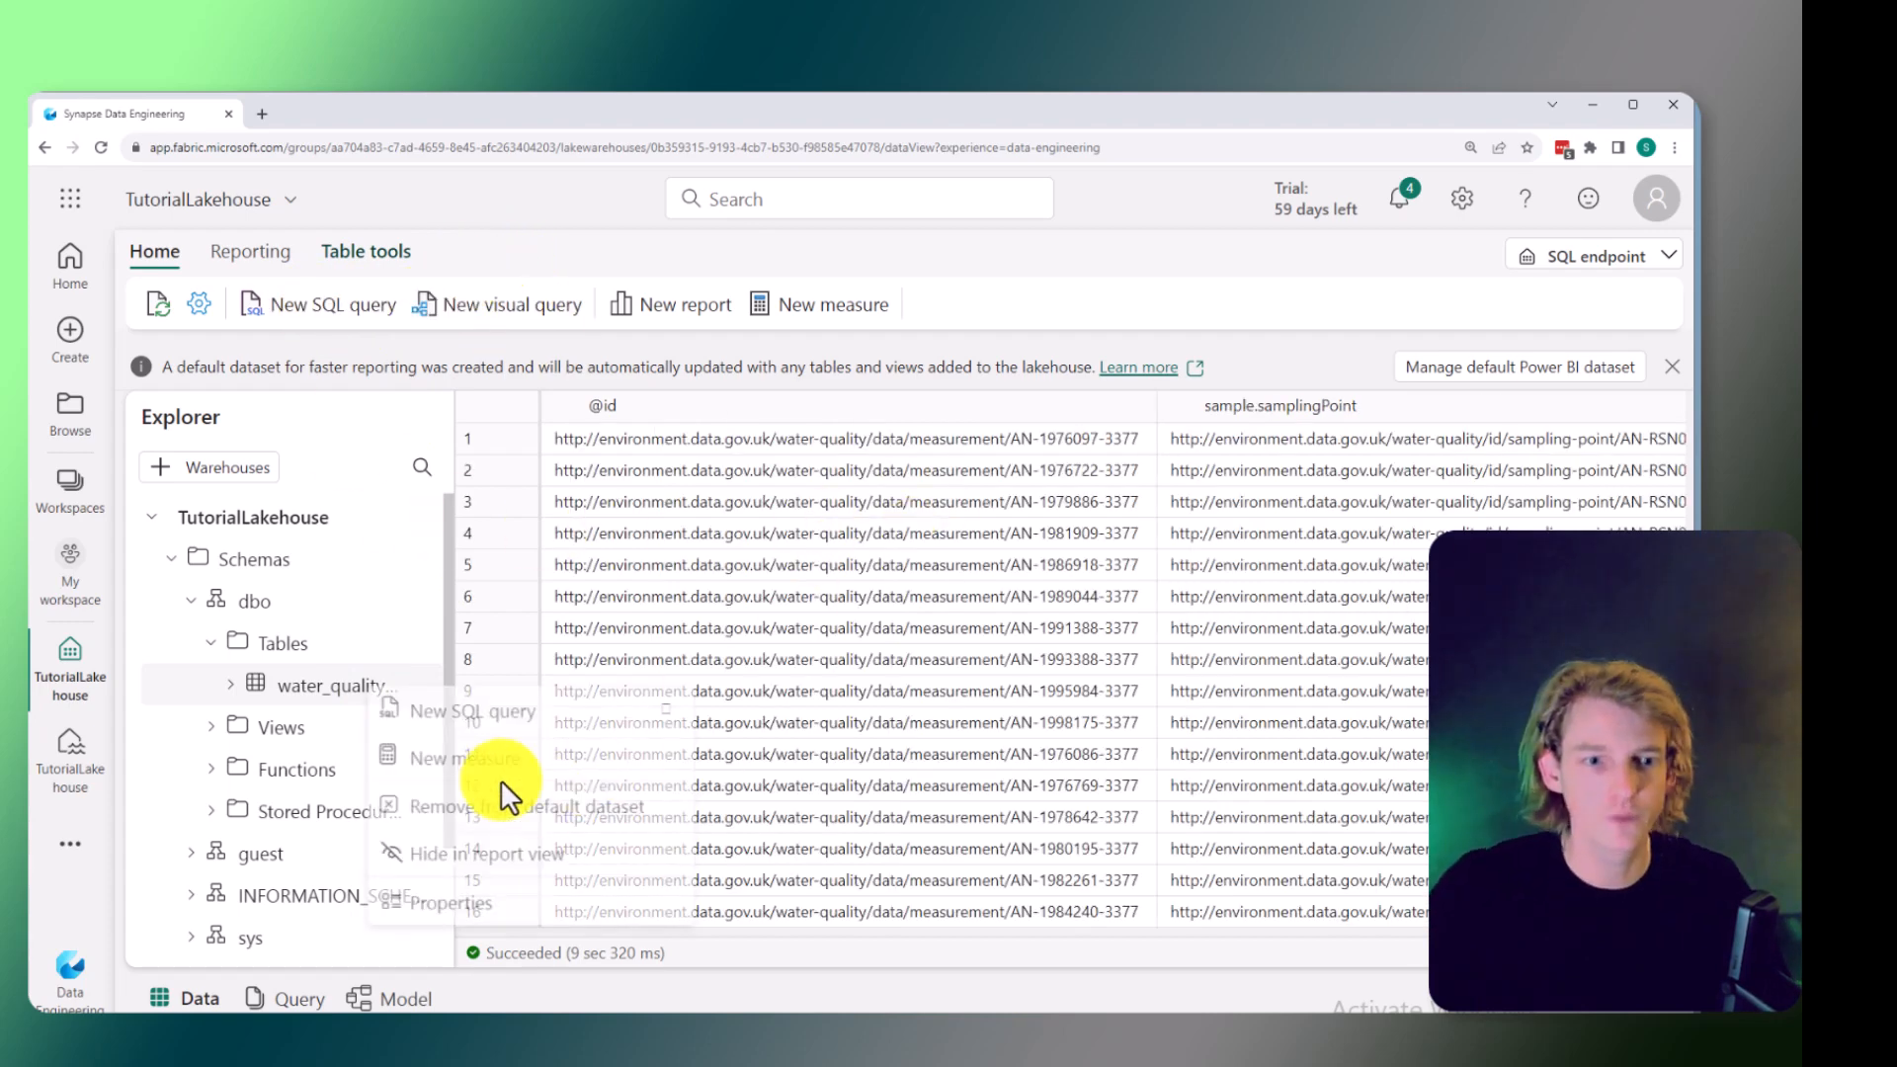
pyautogui.moveTo(461, 729)
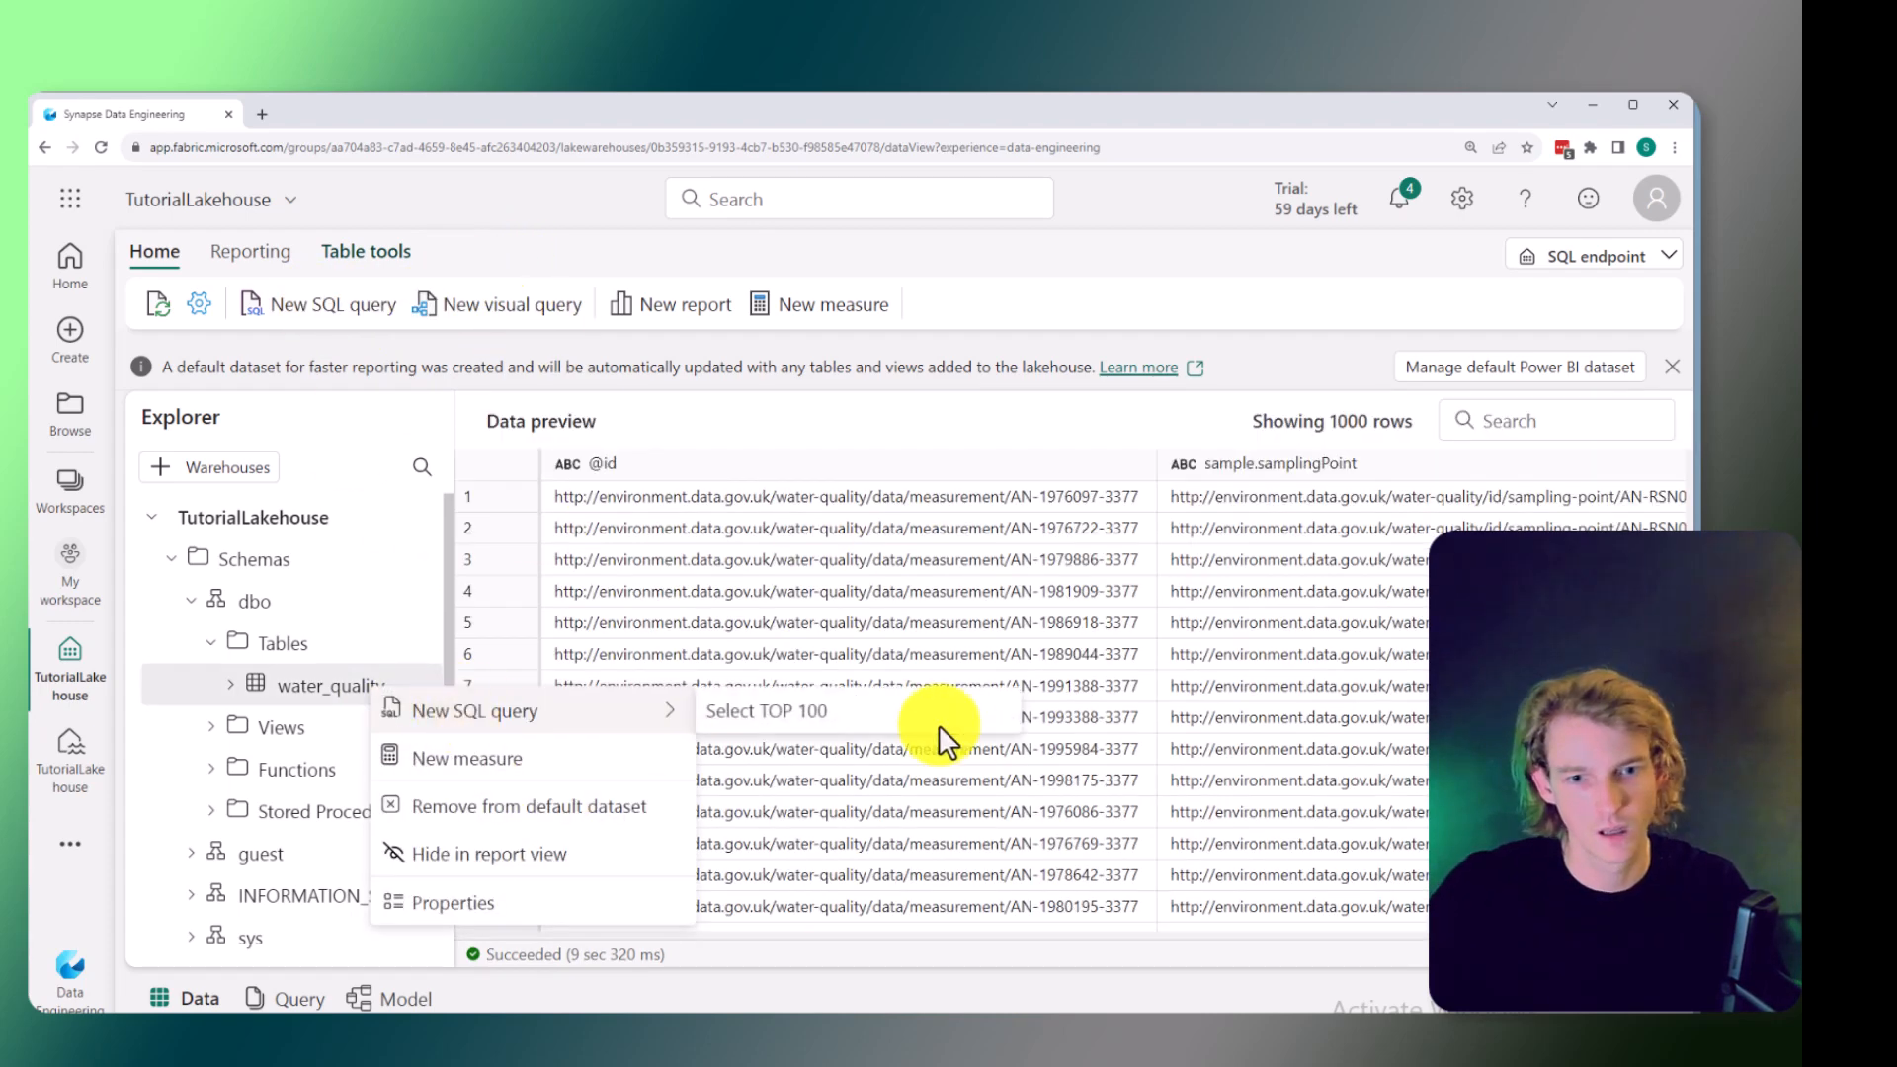
pyautogui.click(925, 717)
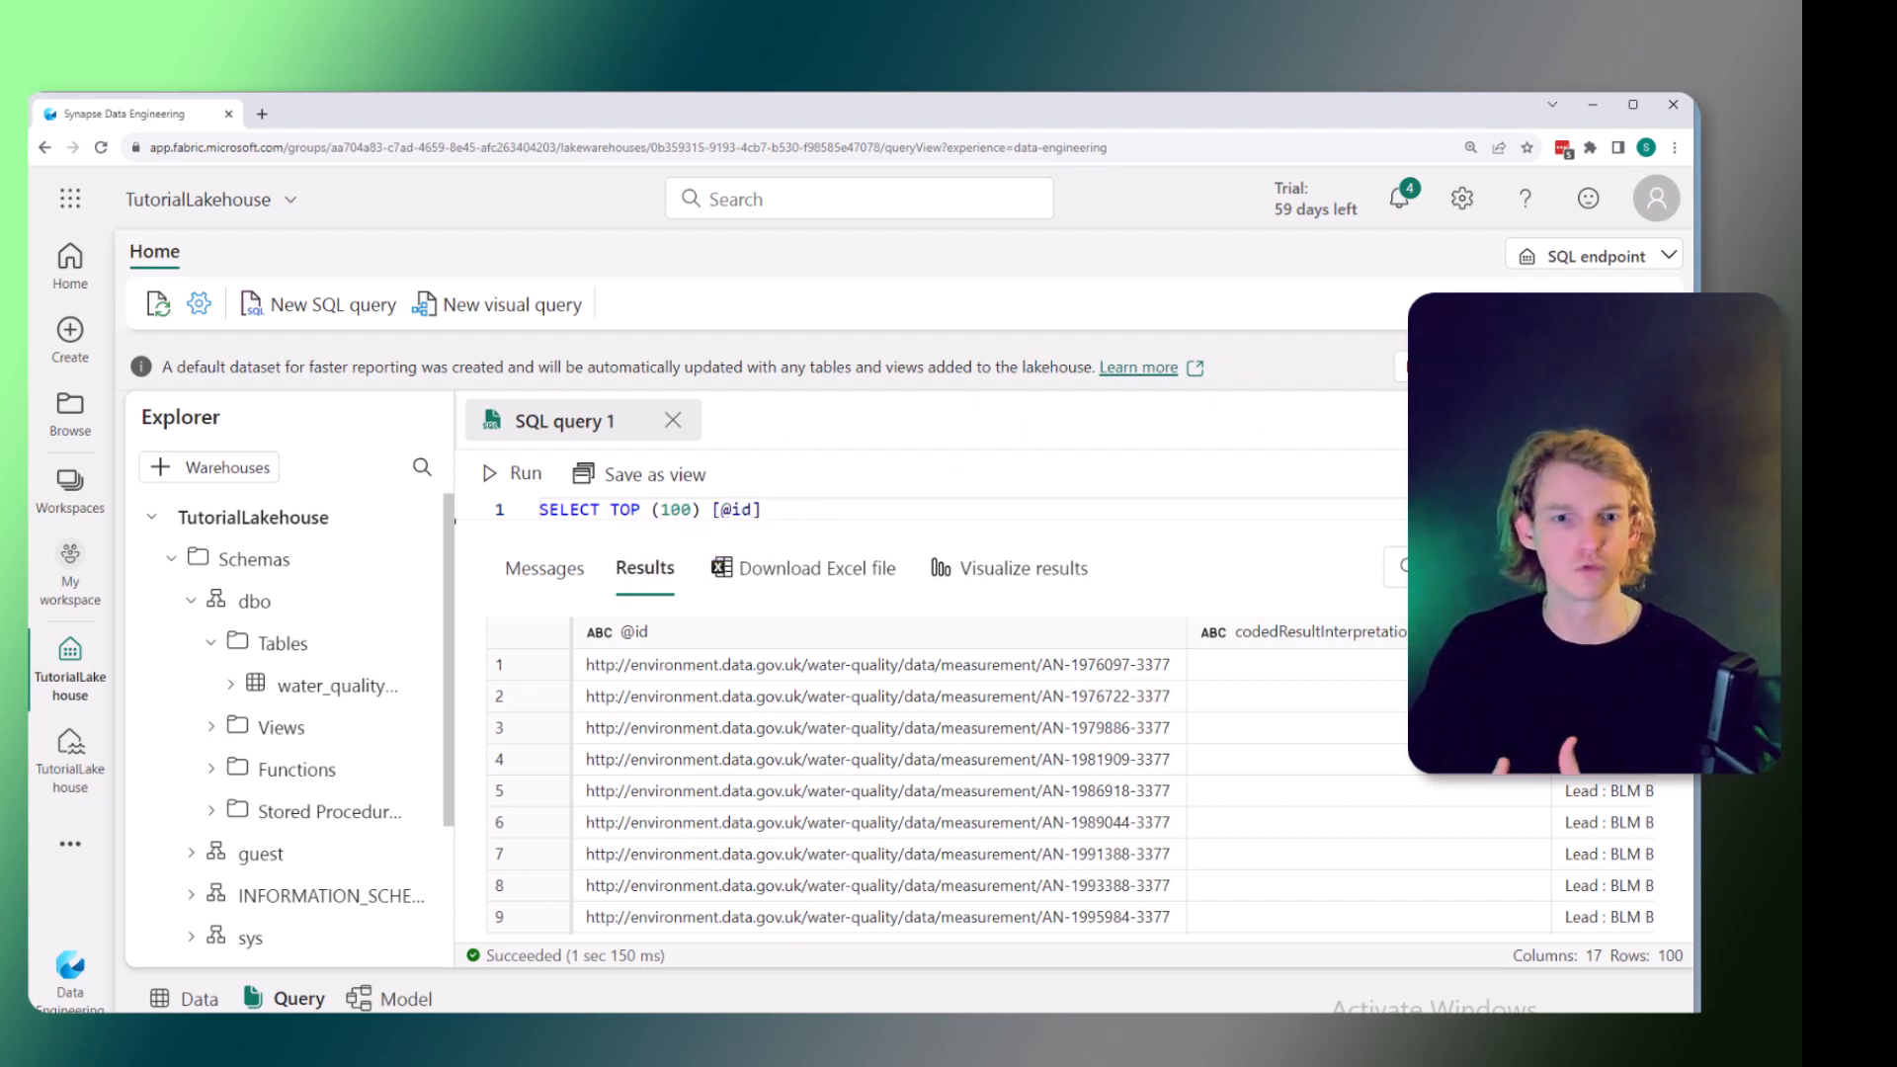
pyautogui.moveTo(797, 512); pyautogui.dragTo(561, 510)
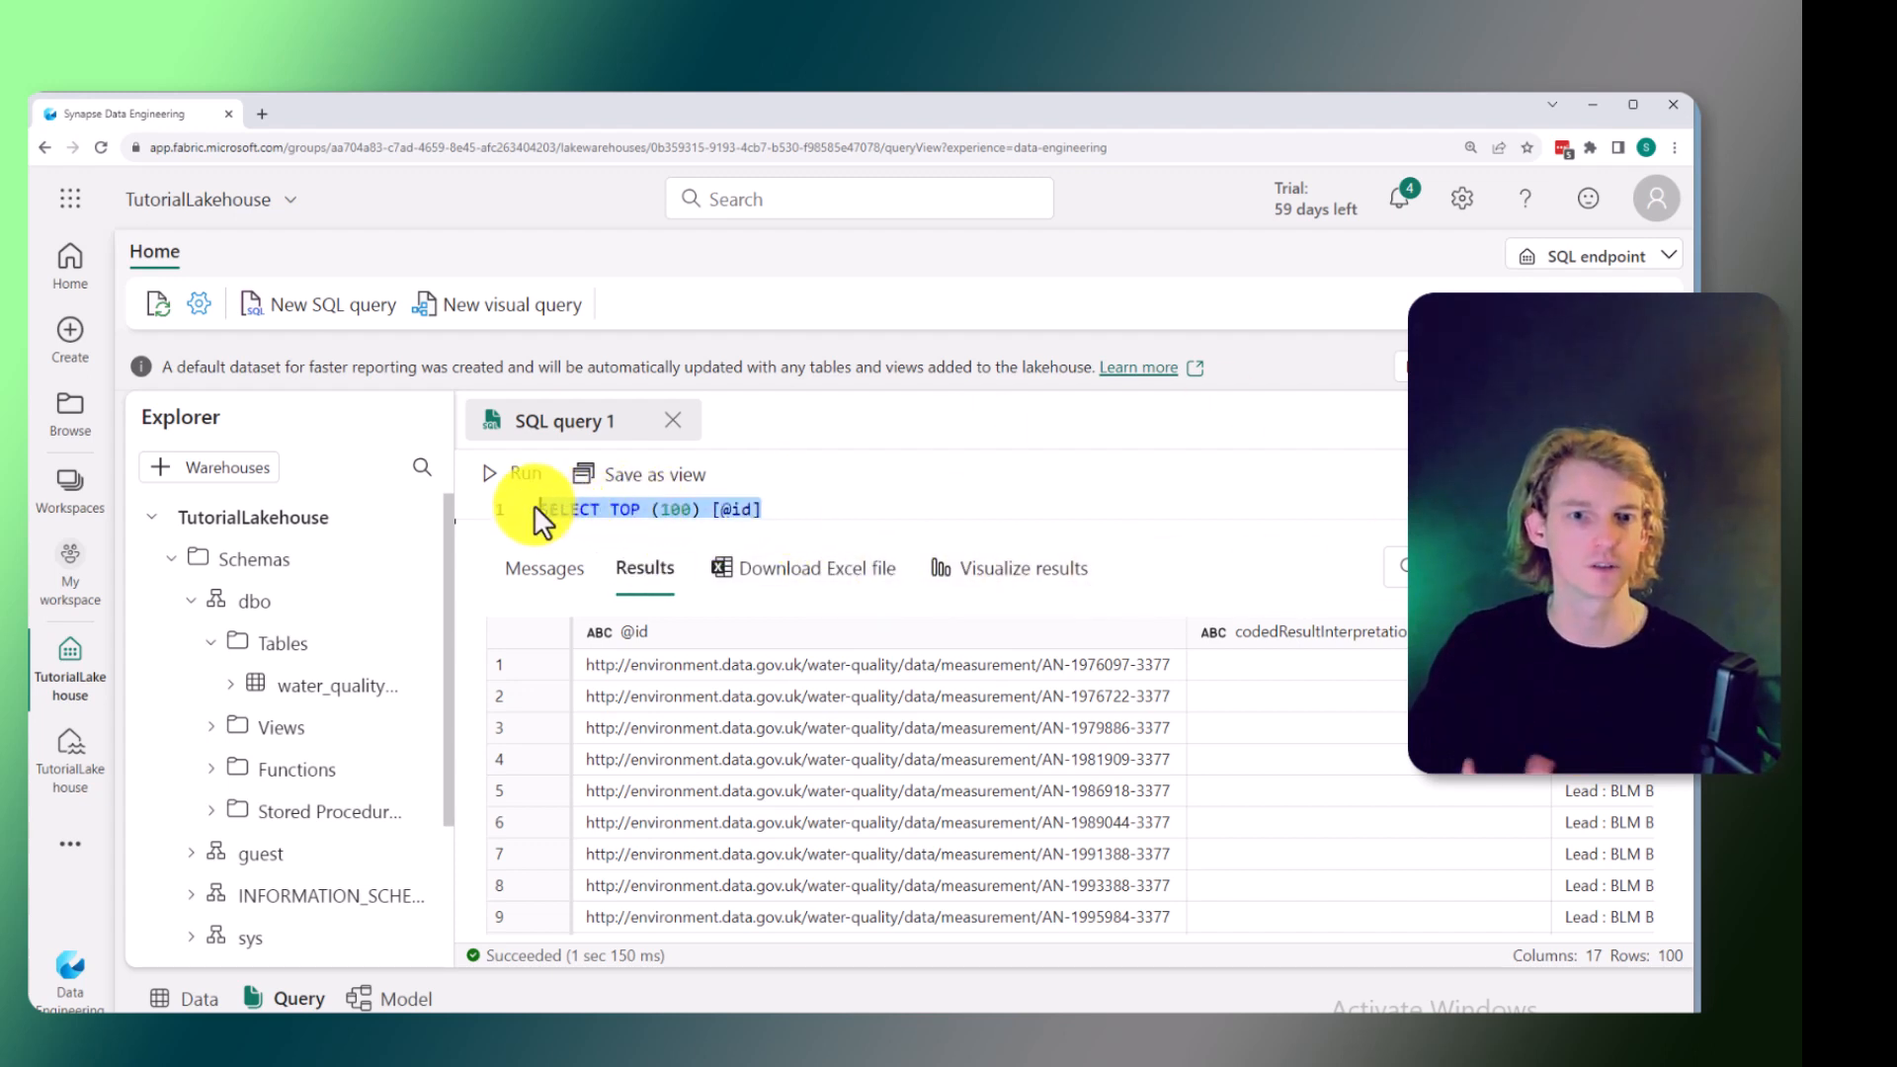
# Return to the TutorialLakehouse lakehouse view.
pyautogui.click(72, 765)
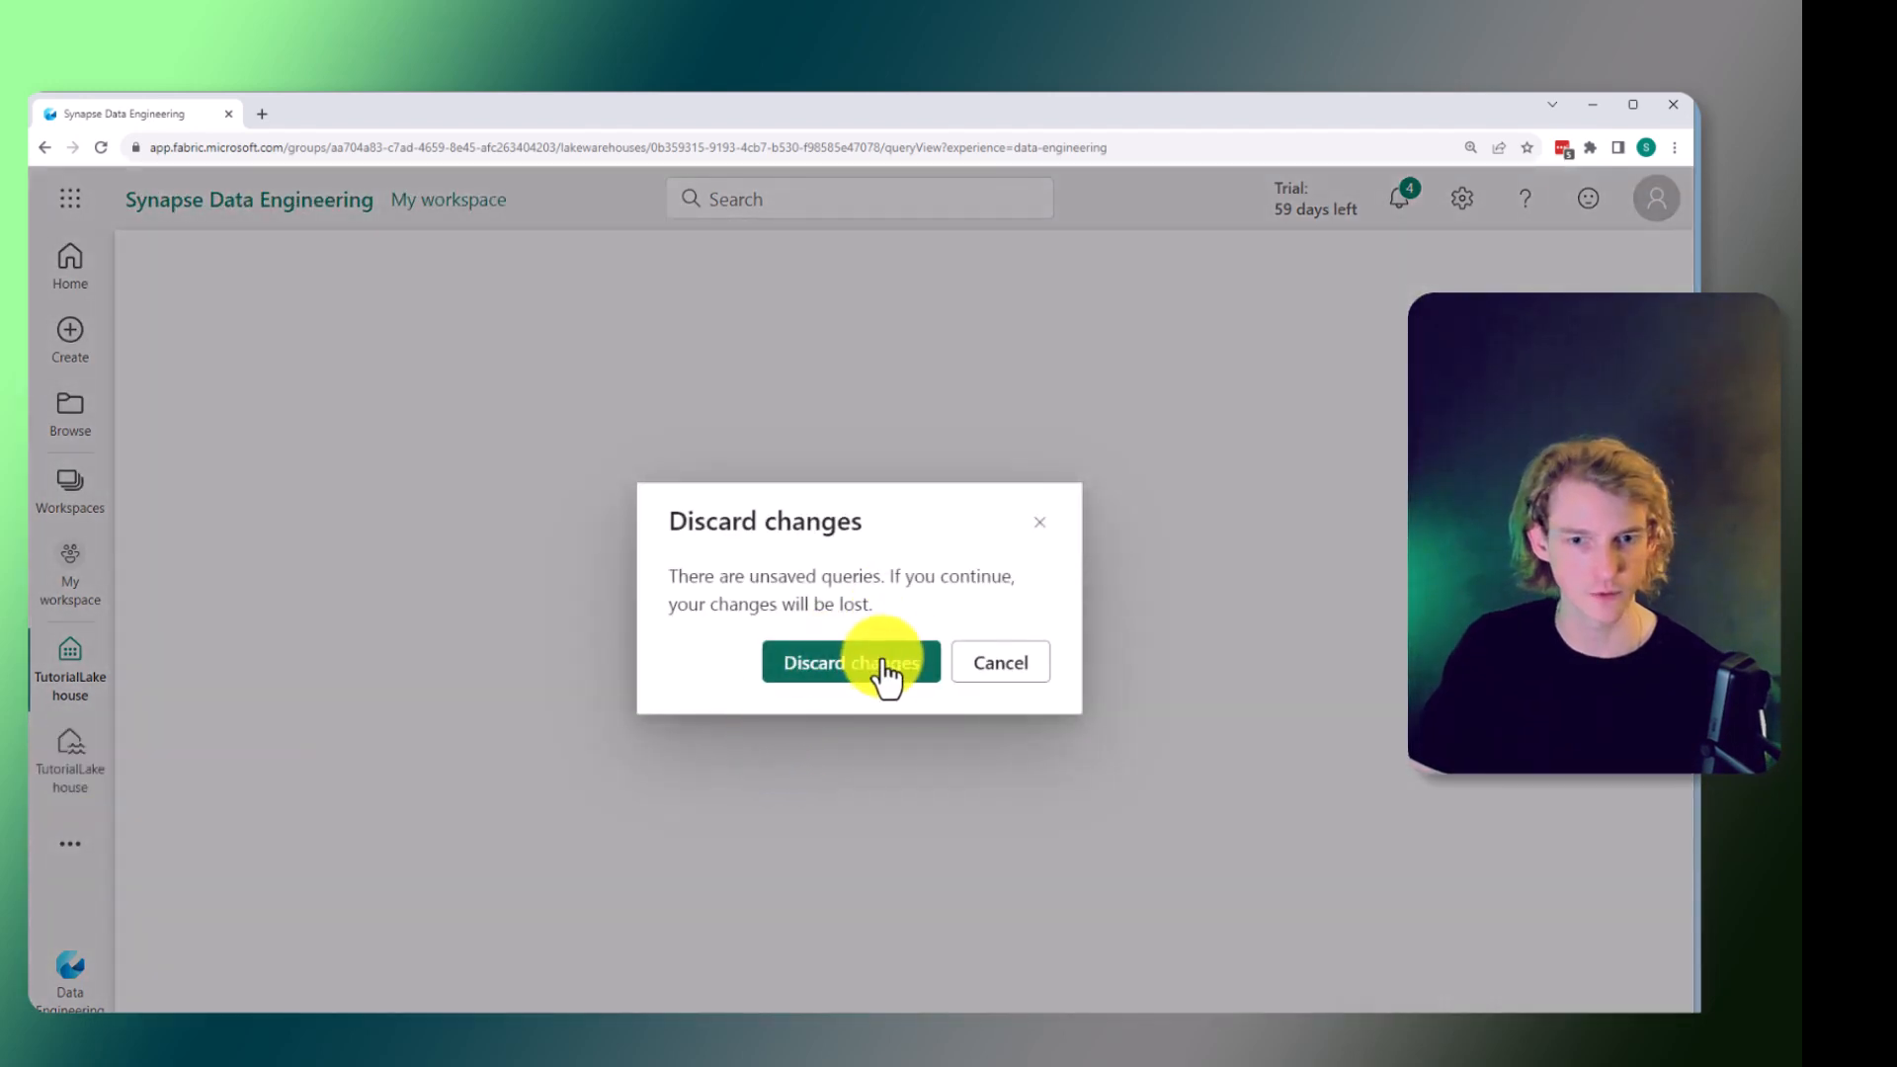
pyautogui.click(884, 670)
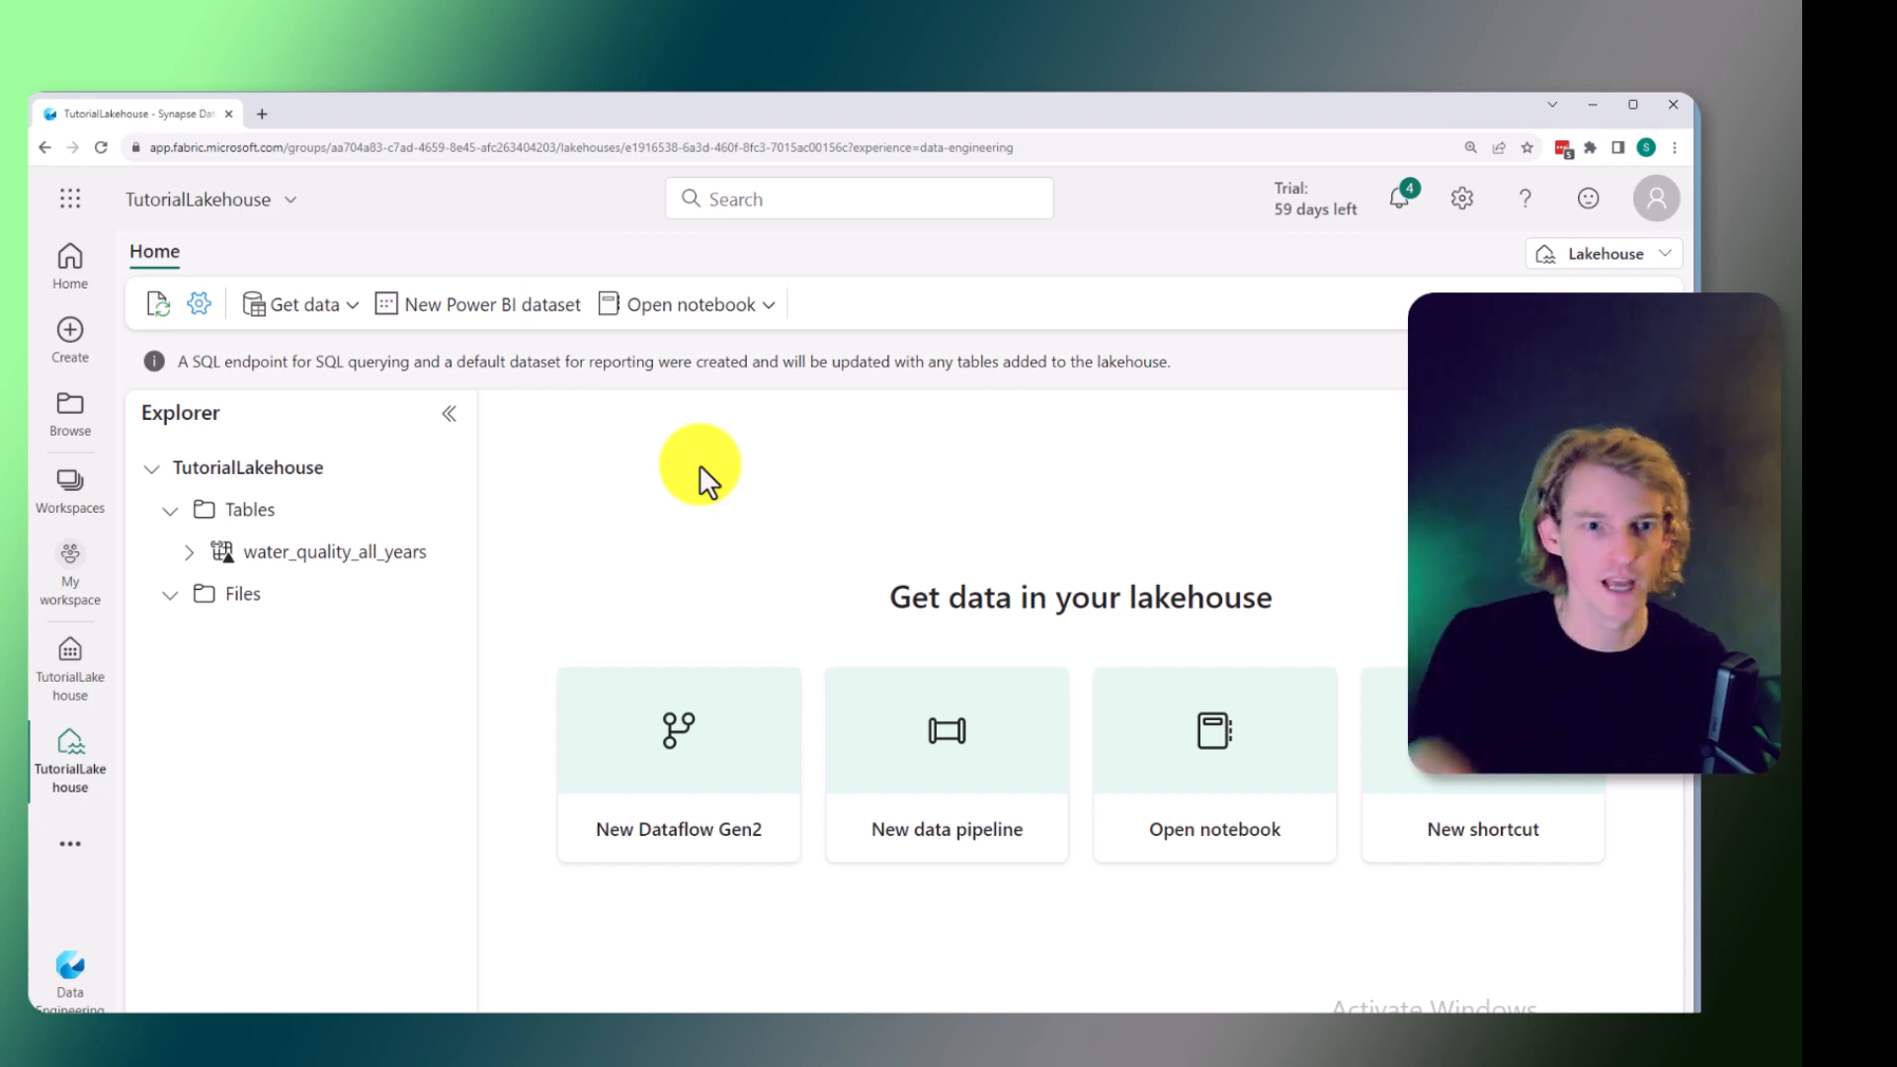
# Create a new Power BI dataset that includes the water_quality_all_years table.
pyautogui.click(486, 306)
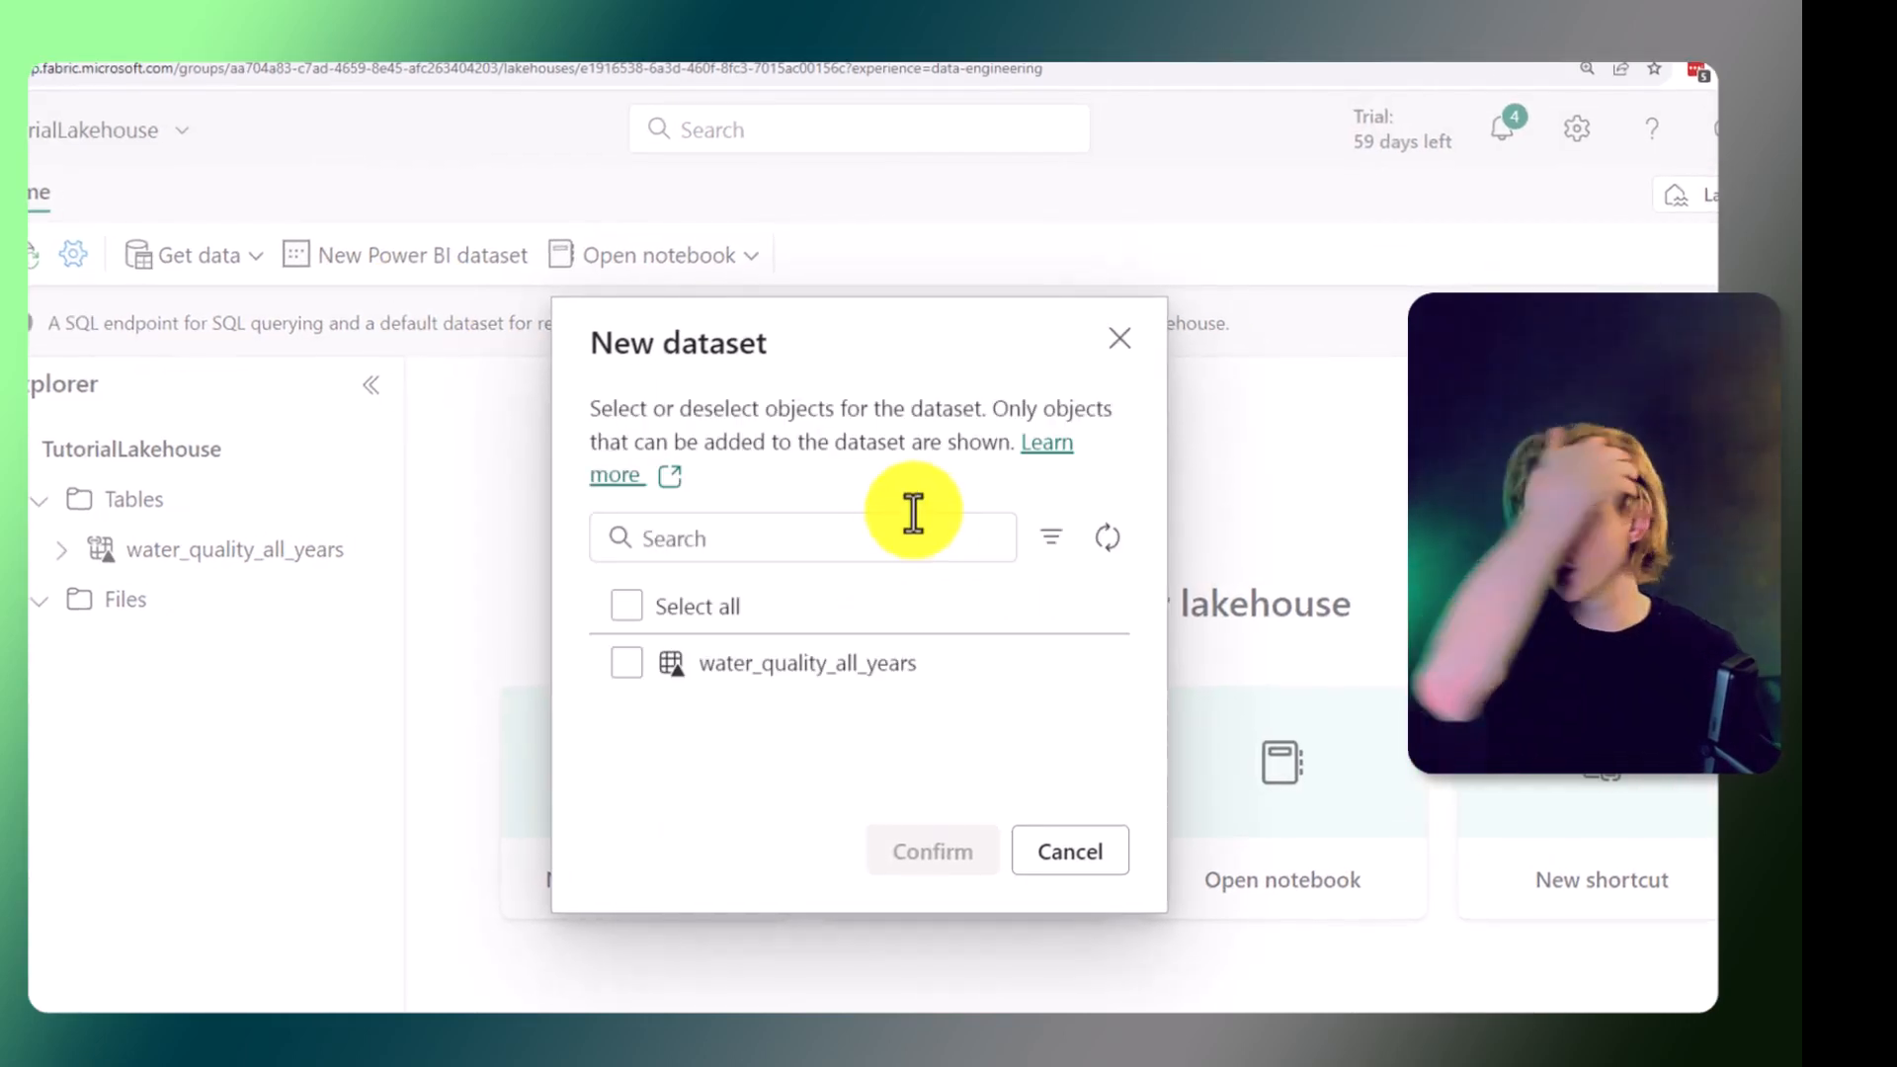
pyautogui.click(625, 666)
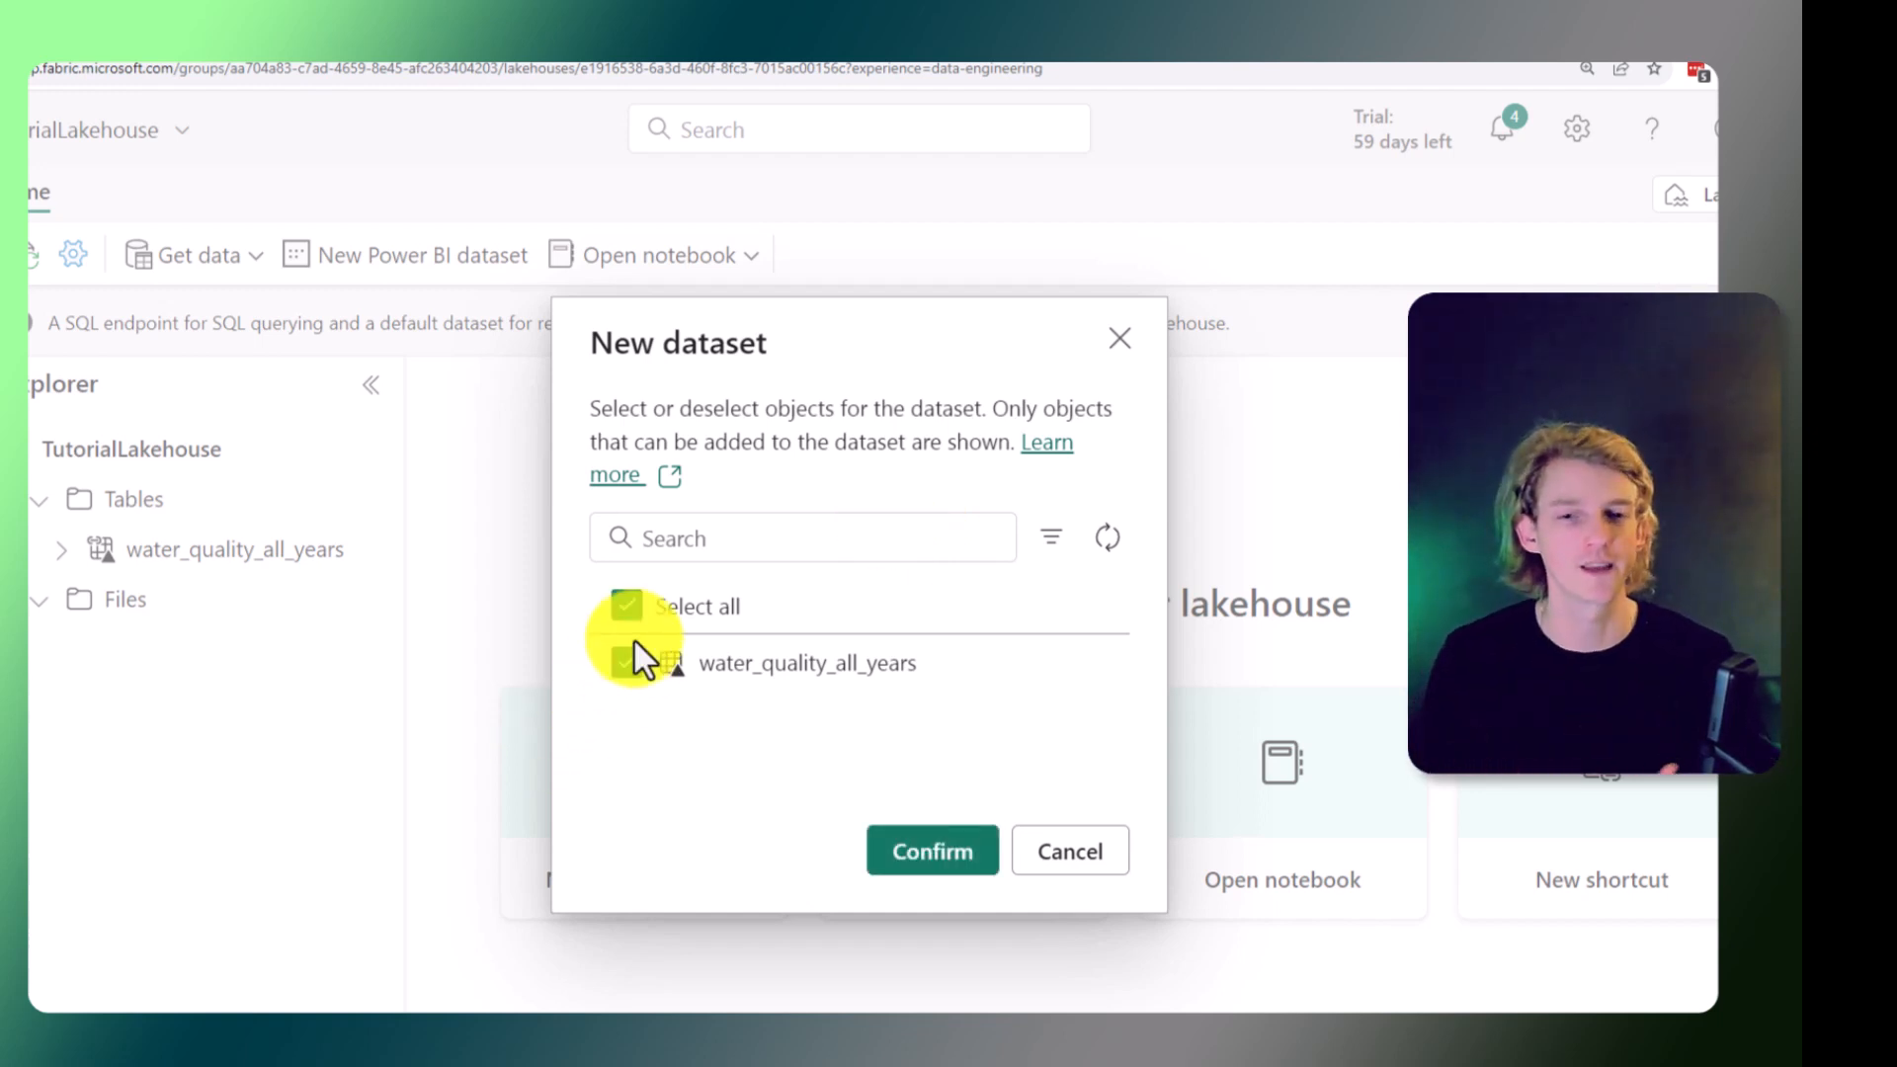
pyautogui.click(928, 856)
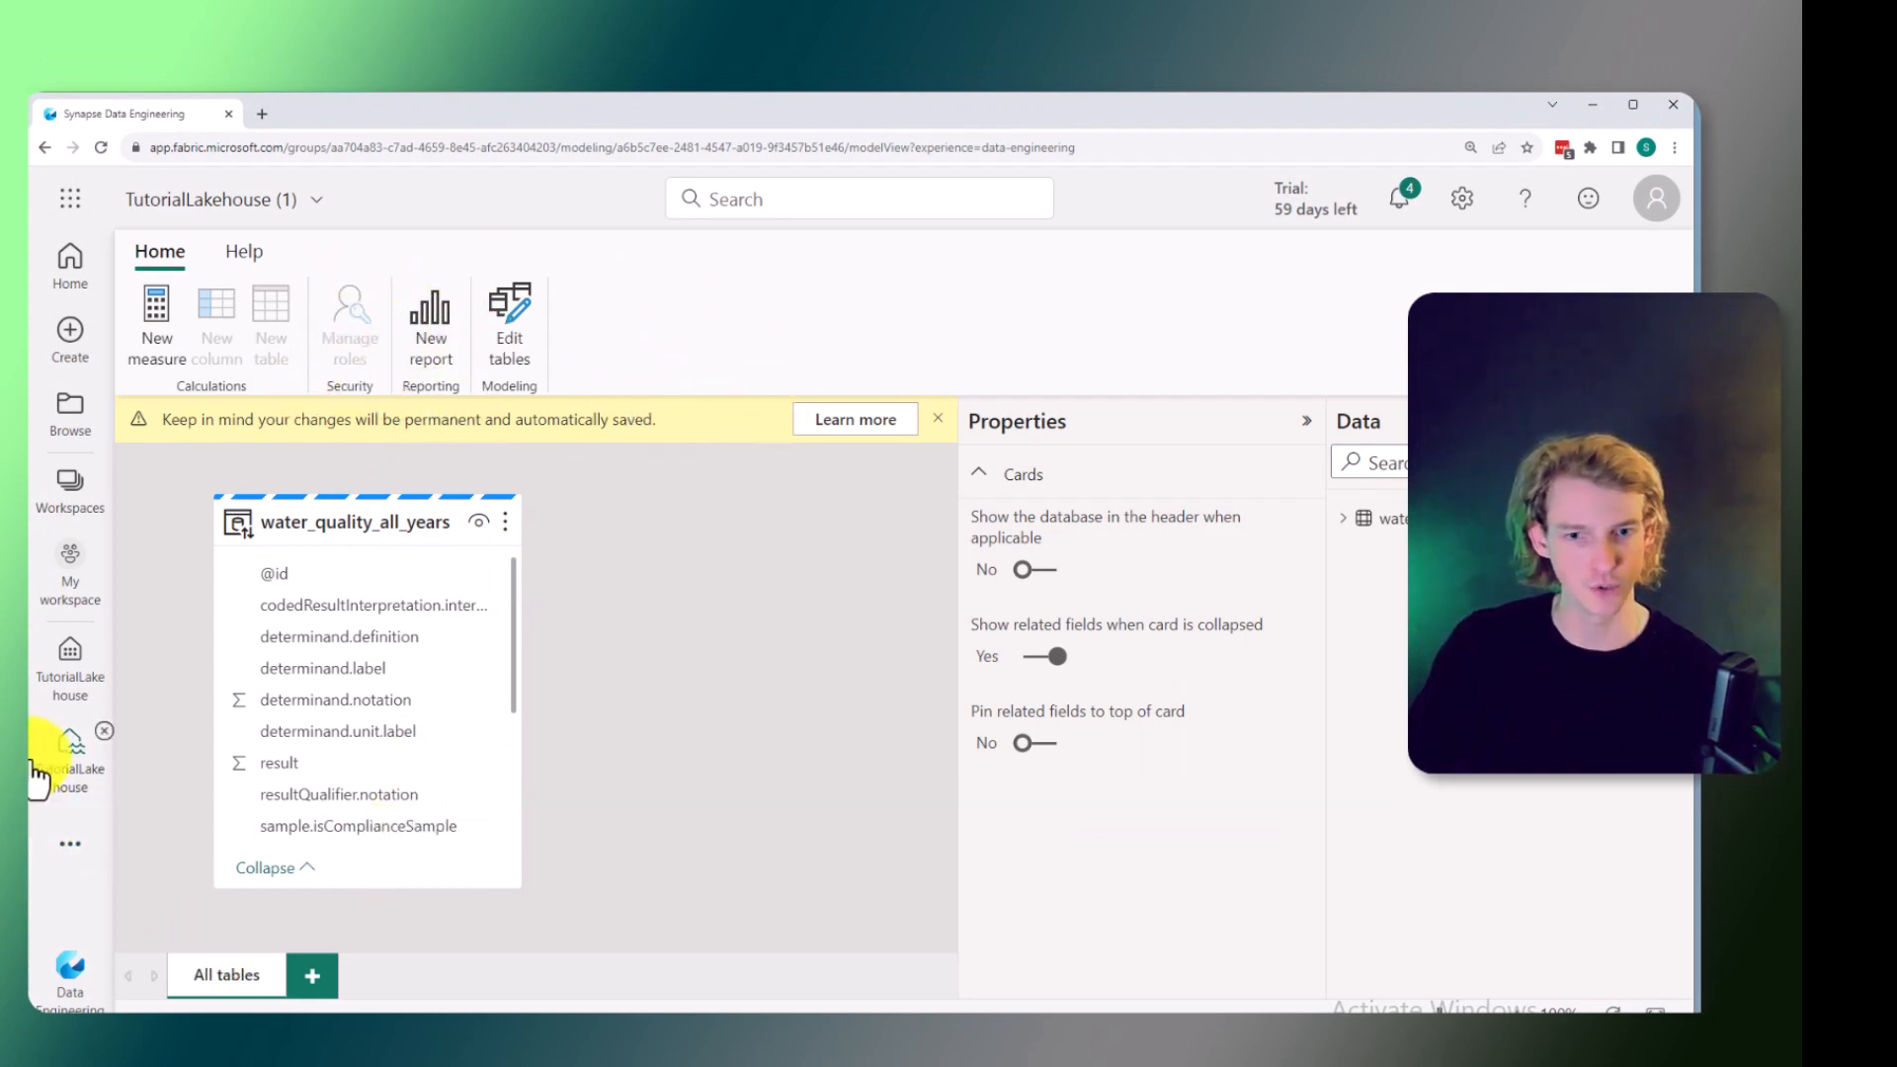
# Go back to the lakehouse and upload the file schedule-youtube.xlsx into its Files folder.
pyautogui.click(39, 775)
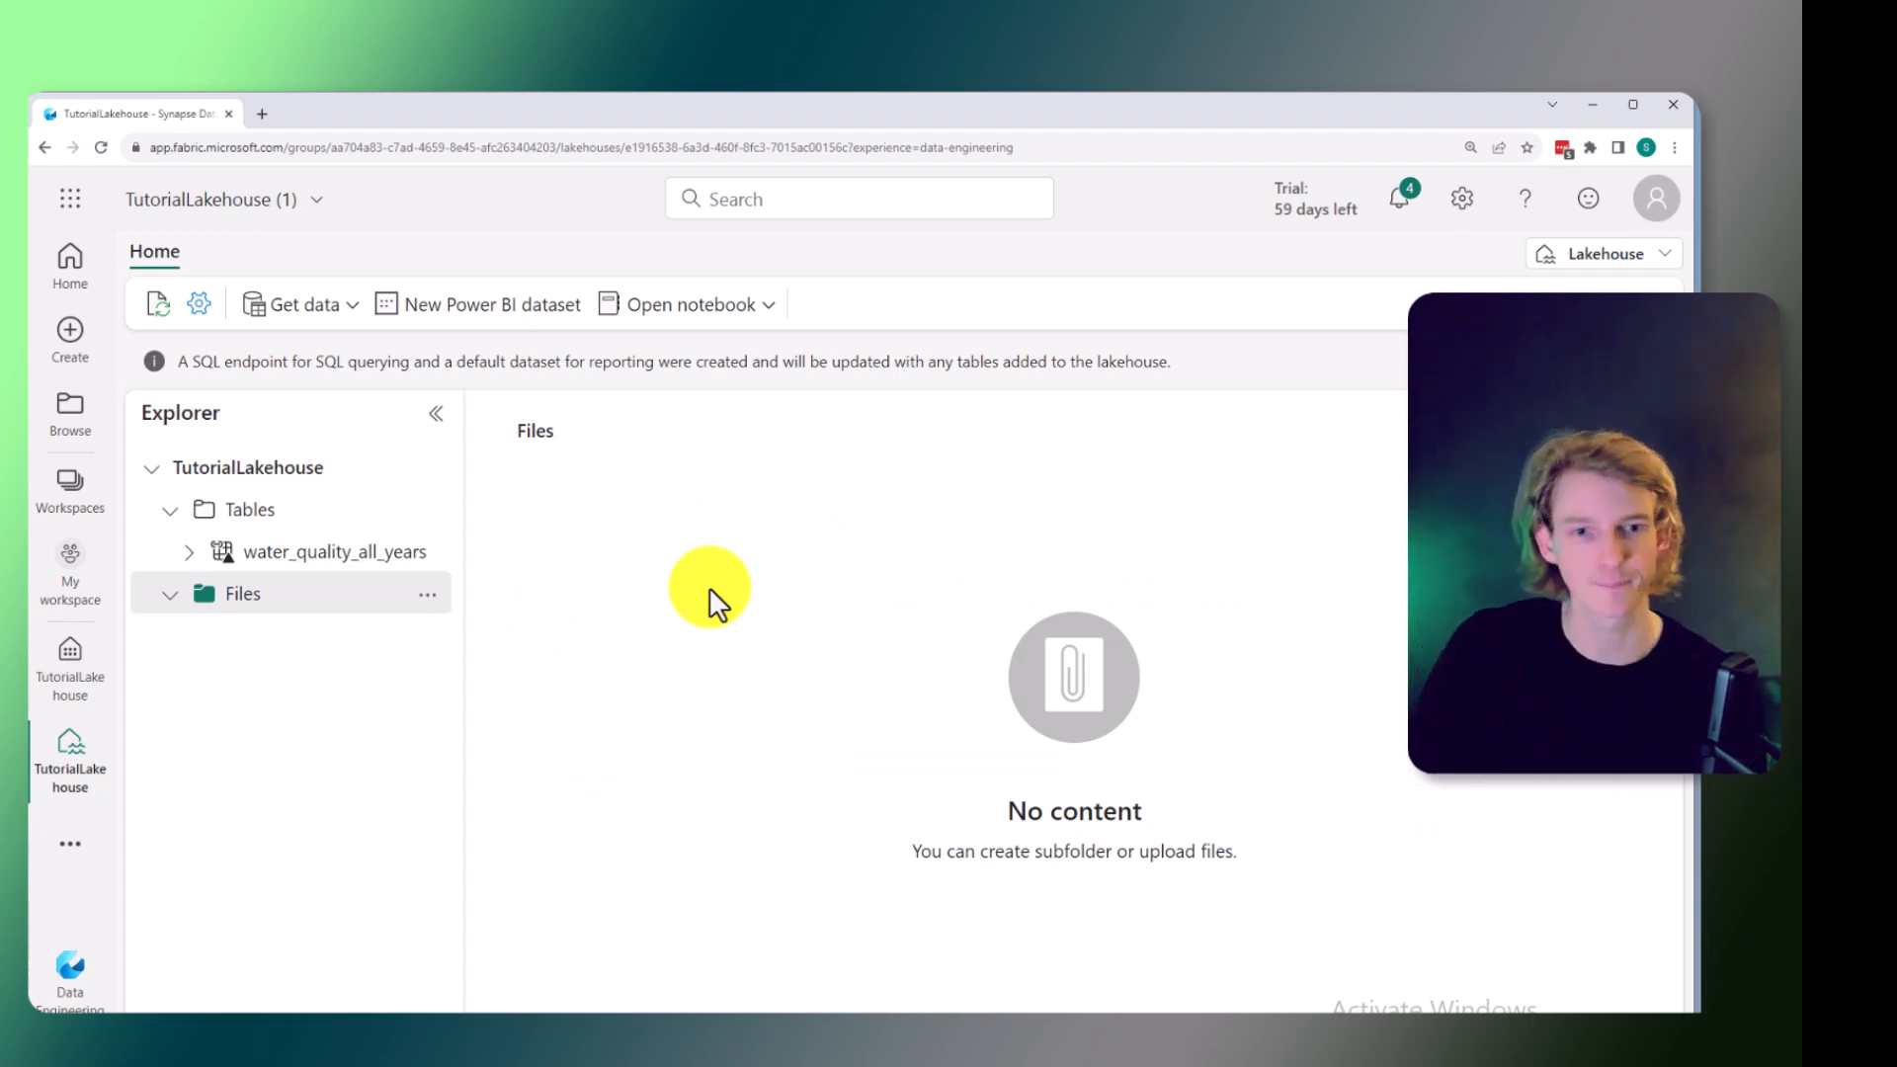
pyautogui.click(314, 306)
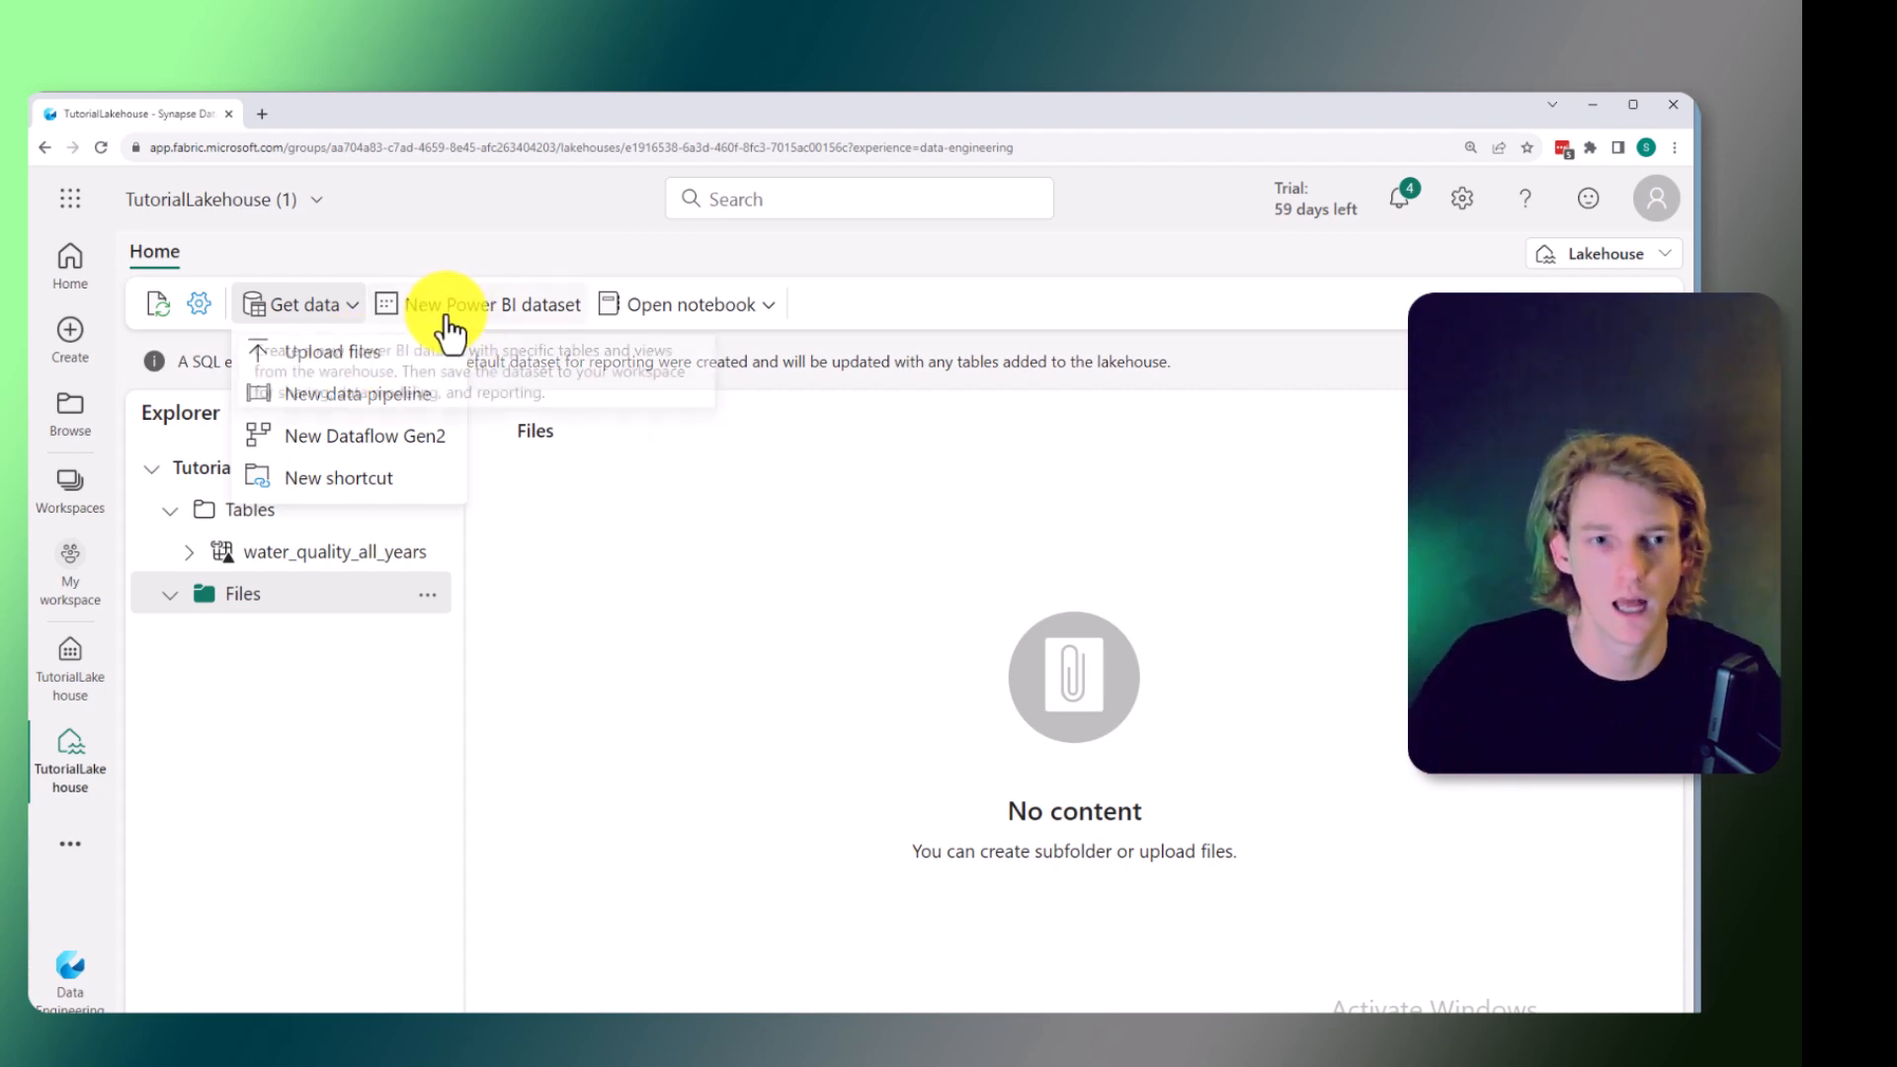
pyautogui.click(348, 354)
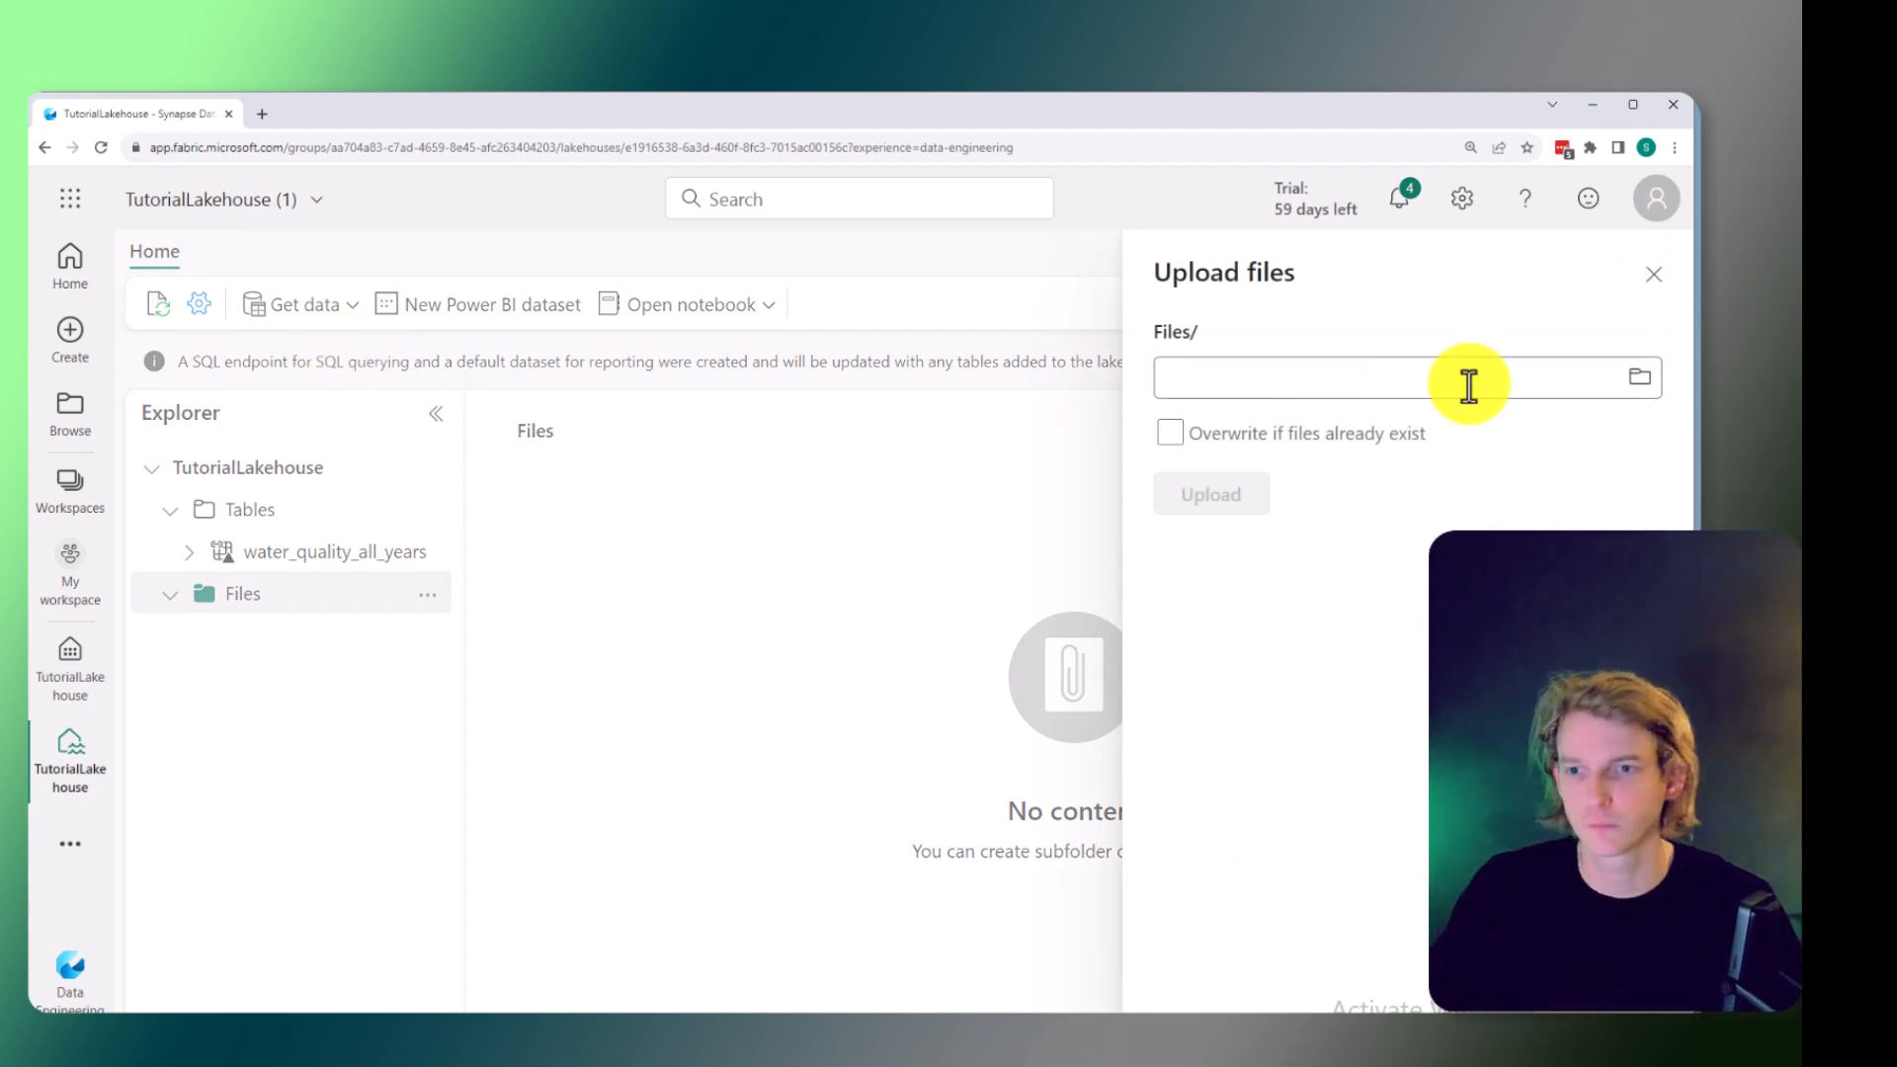
pyautogui.click(1640, 379)
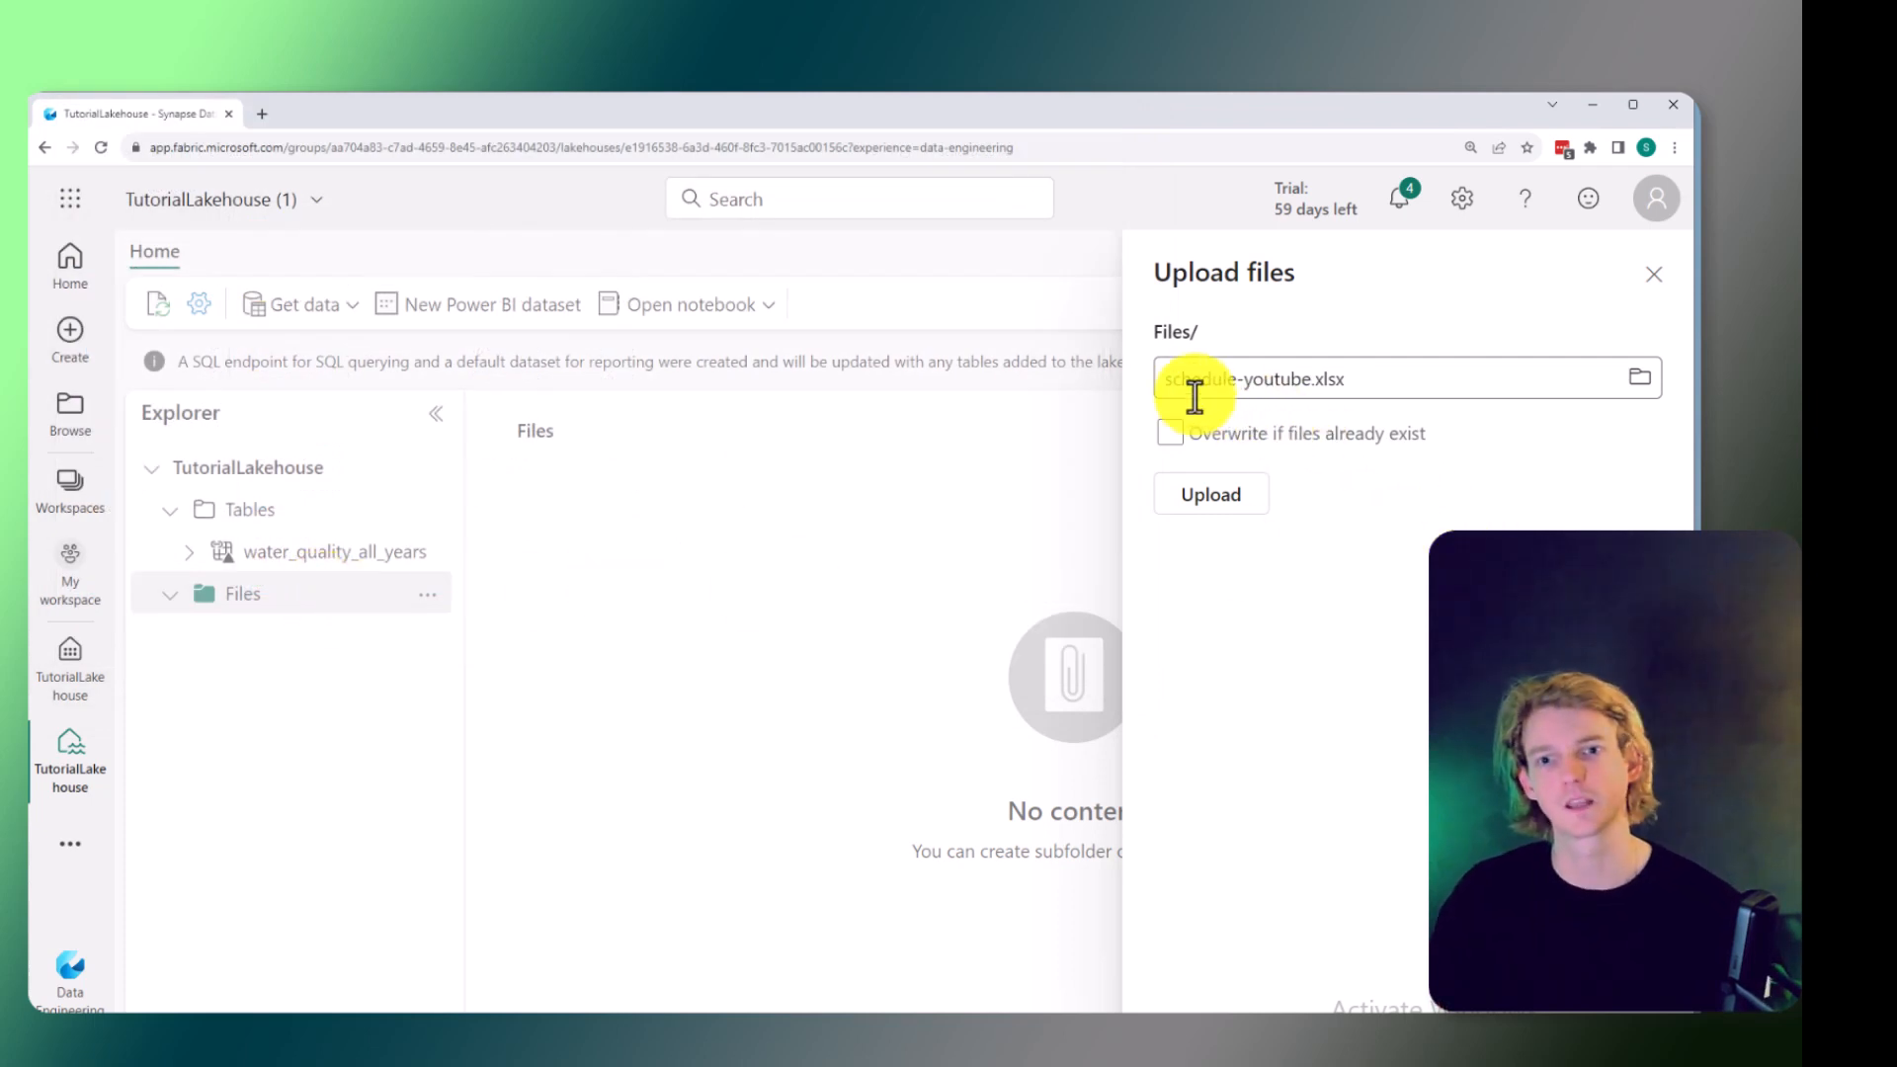
pyautogui.click(1262, 384)
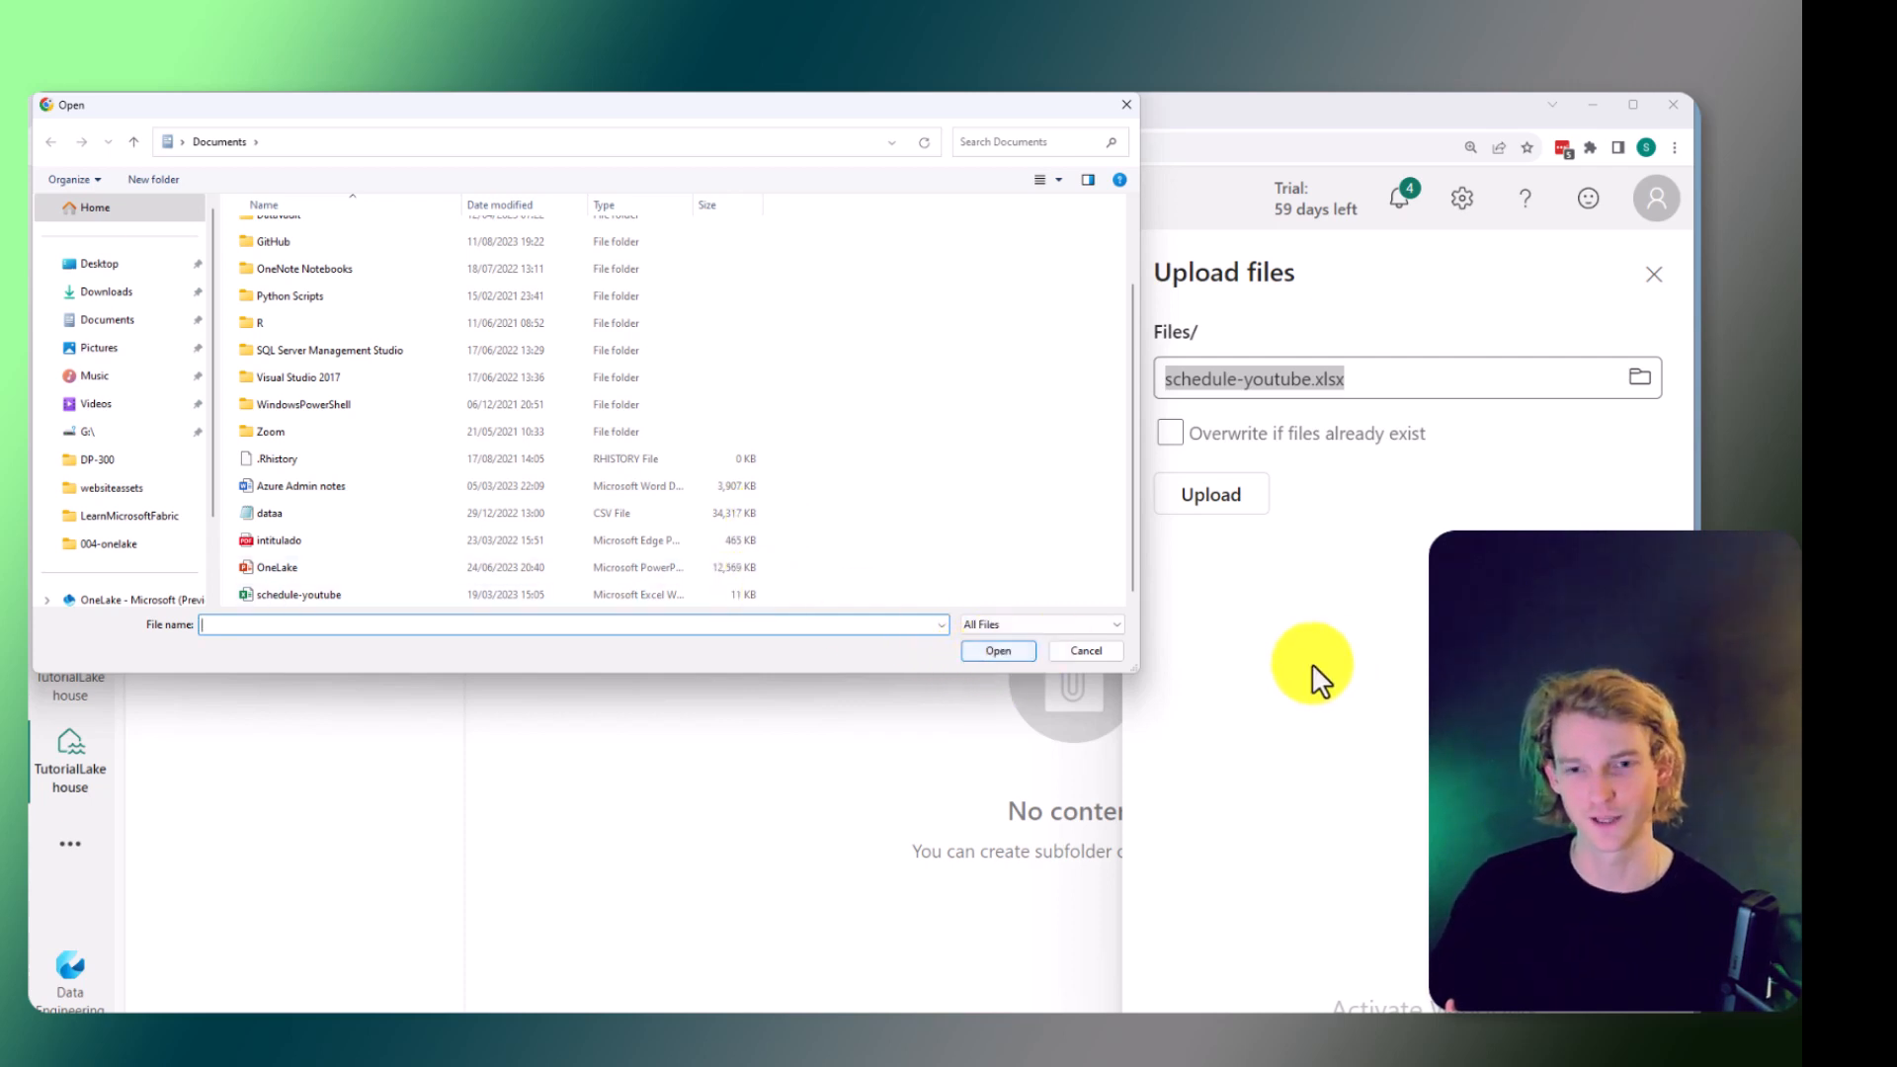
pyautogui.click(1100, 647)
pyautogui.click(1231, 499)
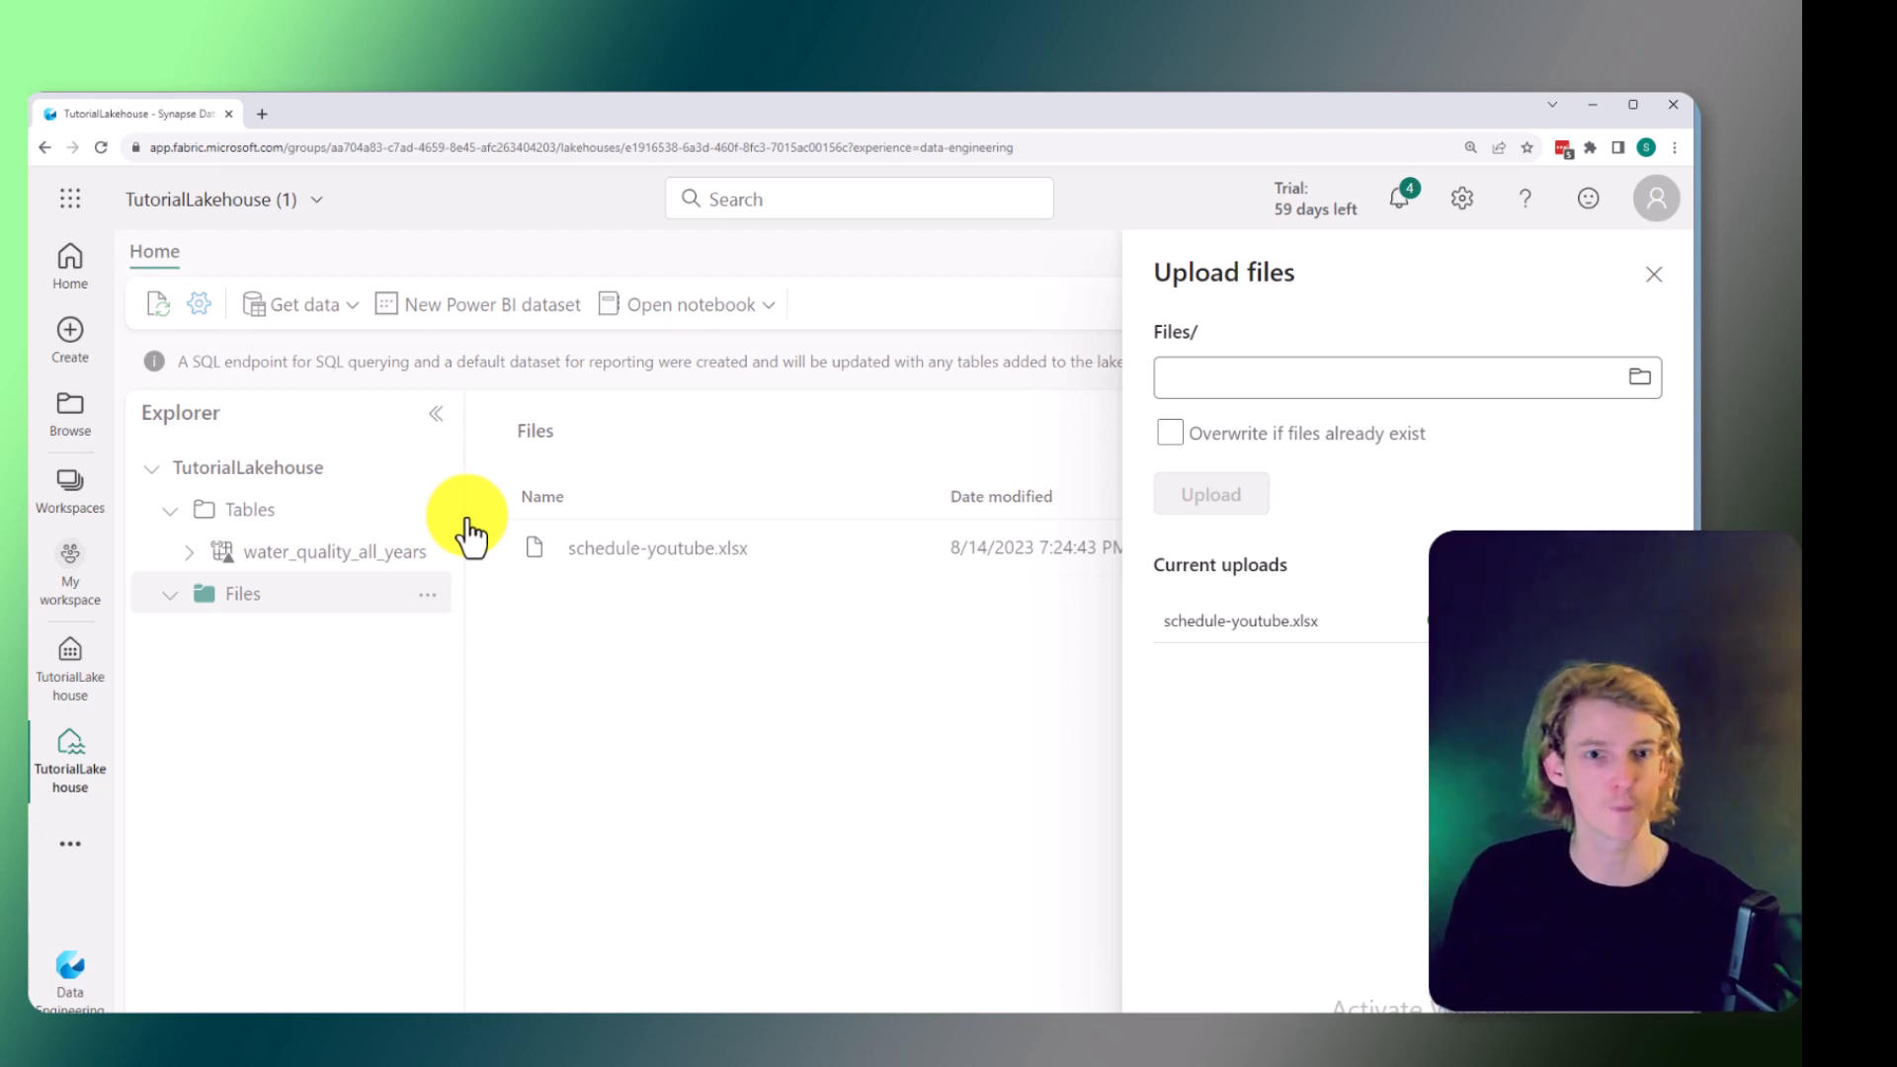
pyautogui.click(824, 430)
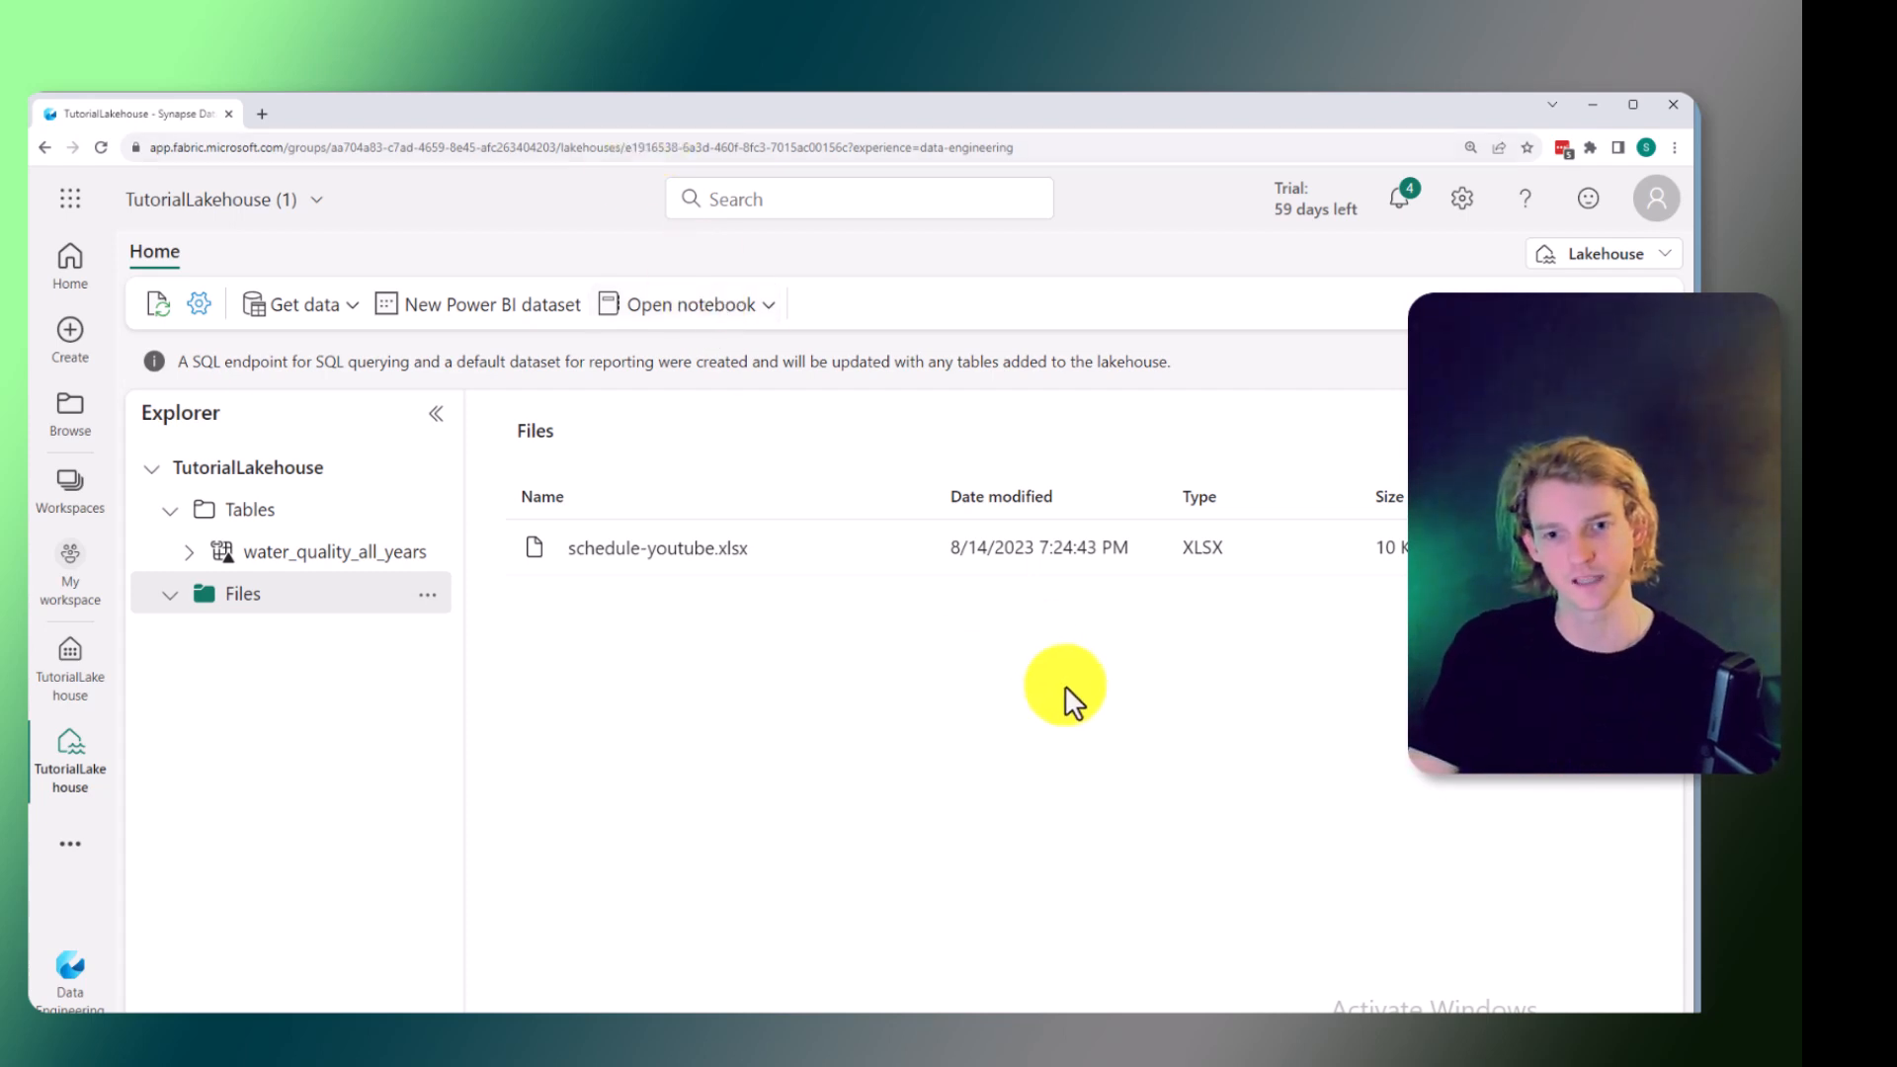
pyautogui.click(1246, 689)
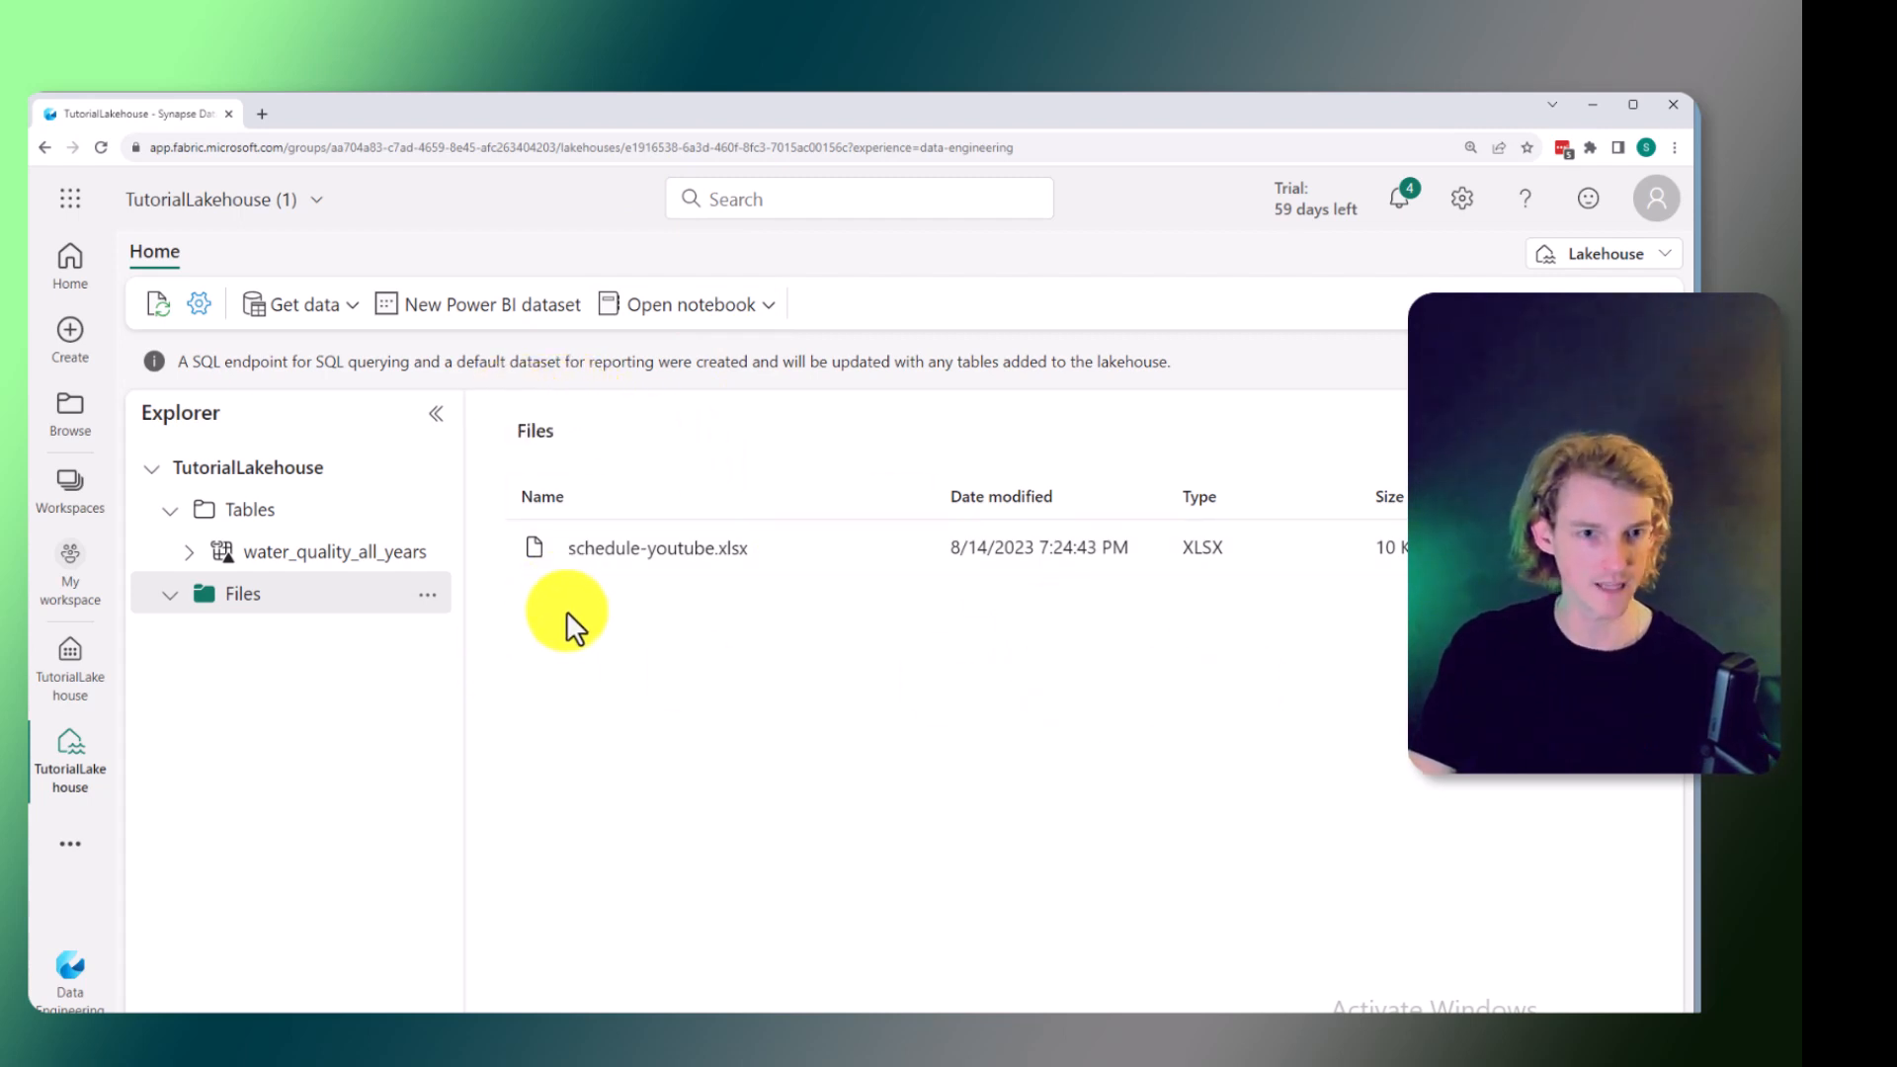
pyautogui.moveTo(358, 556); pyautogui.dragTo(276, 555)
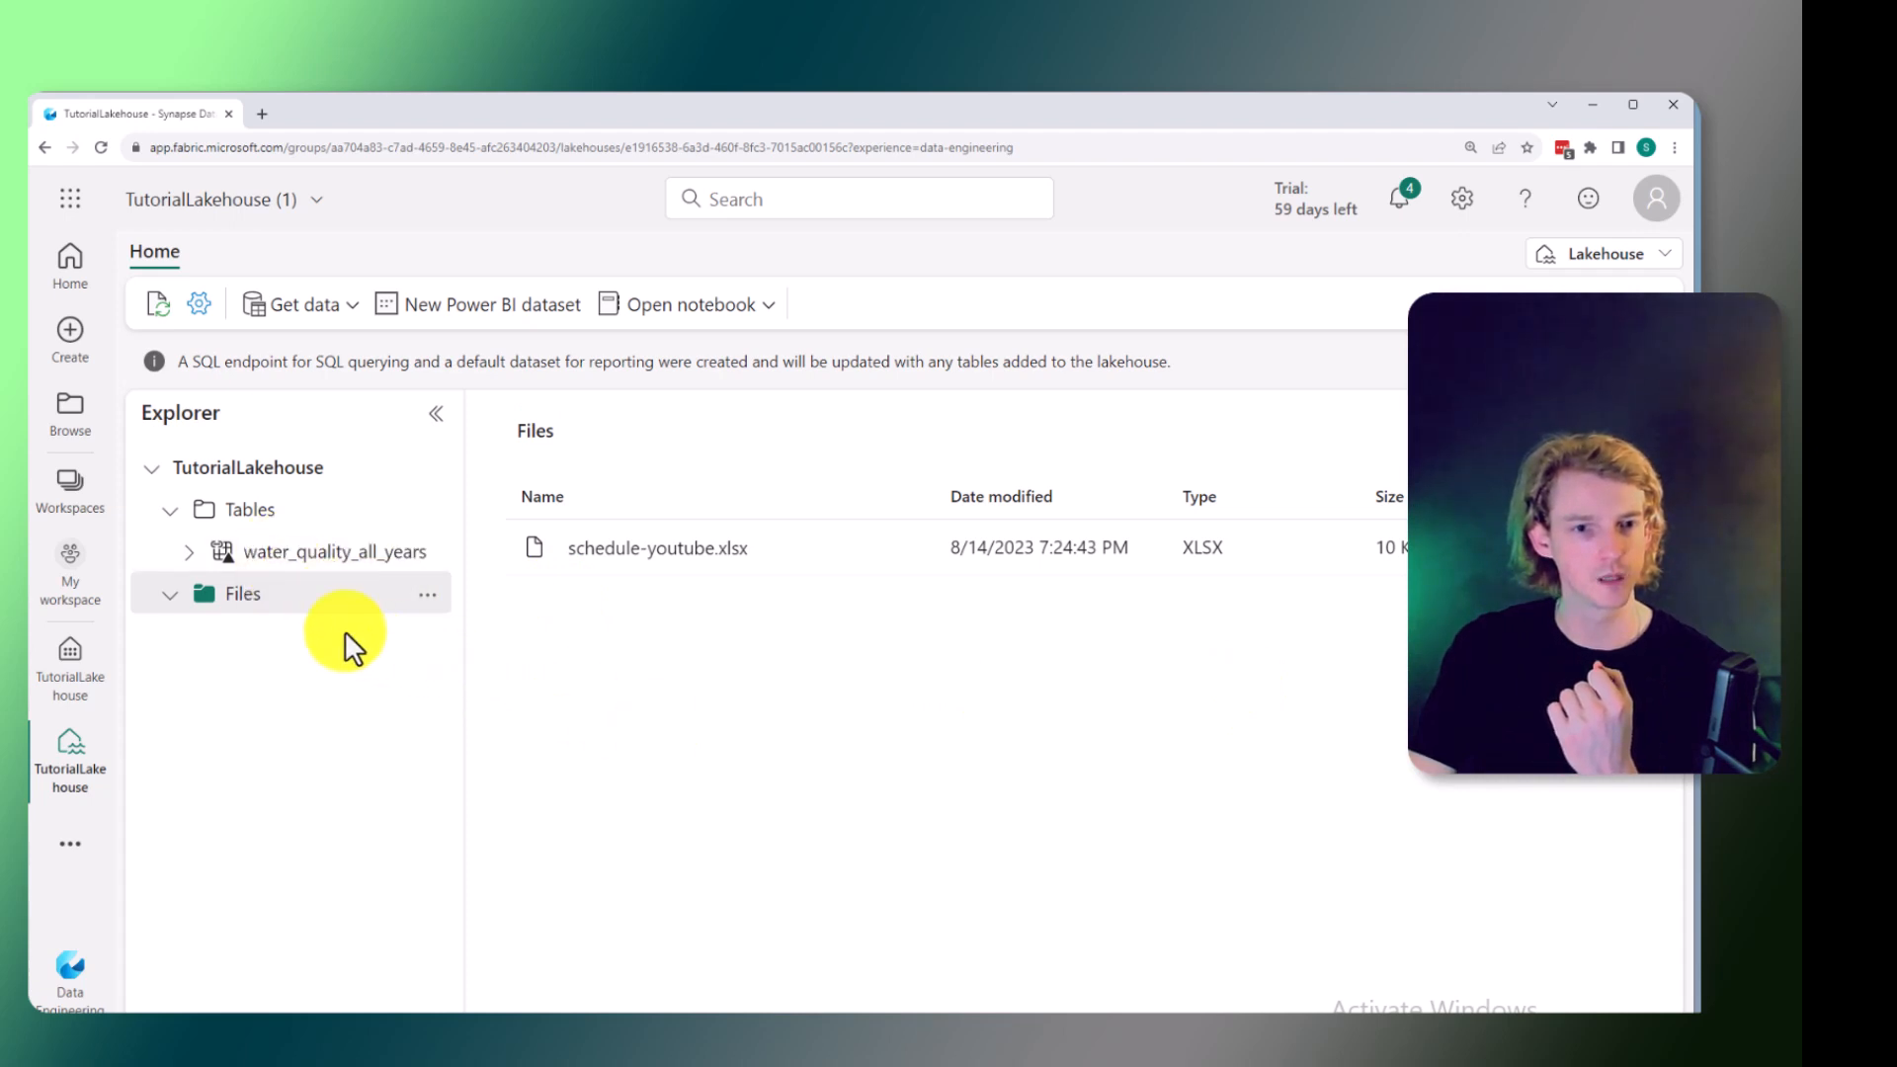